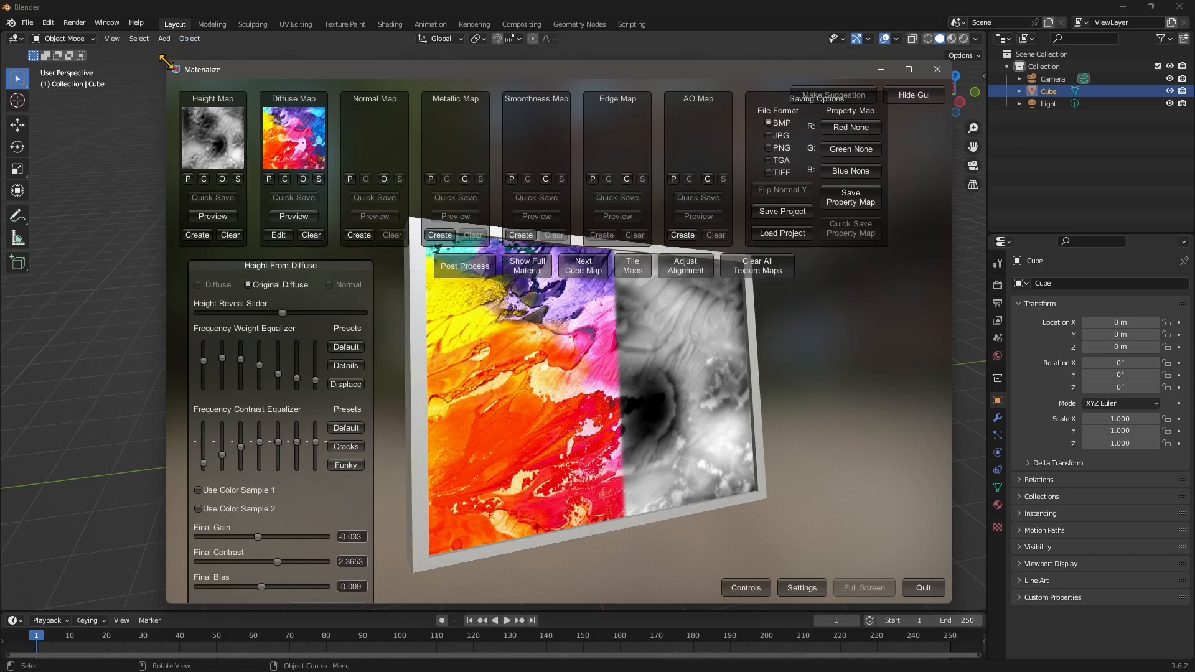
- Resize the Materialize window, examine the diffuse and height map preview from several angles, and minimise the window
drag(167, 61, 123, 86)
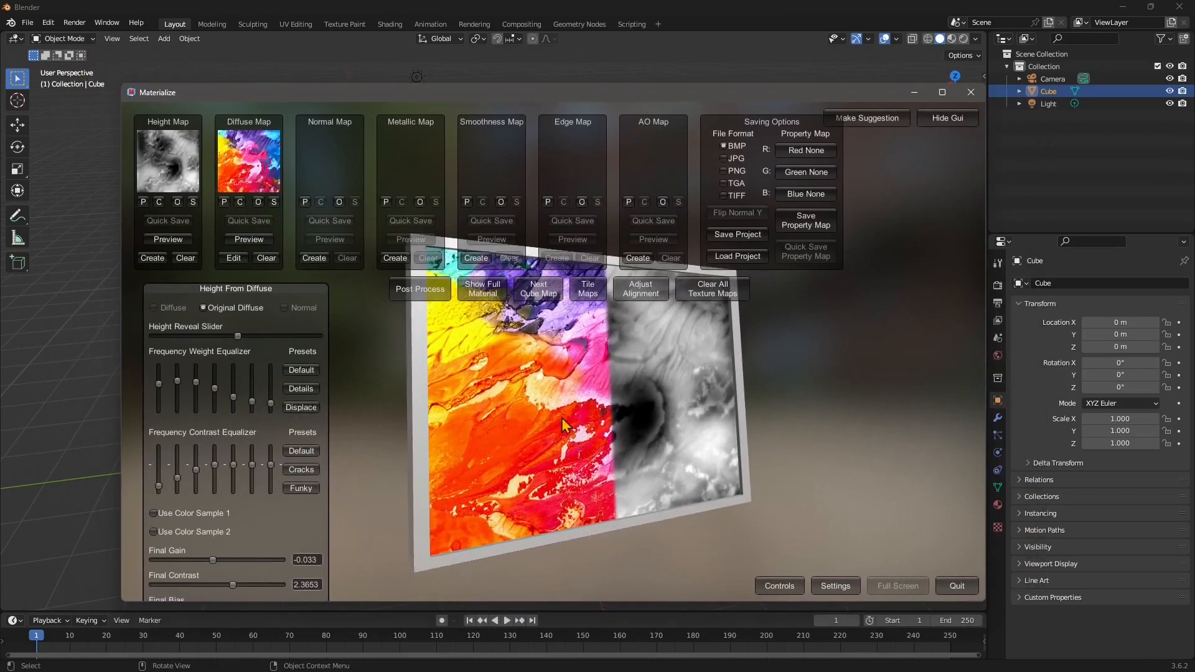
drag(567, 426, 618, 390)
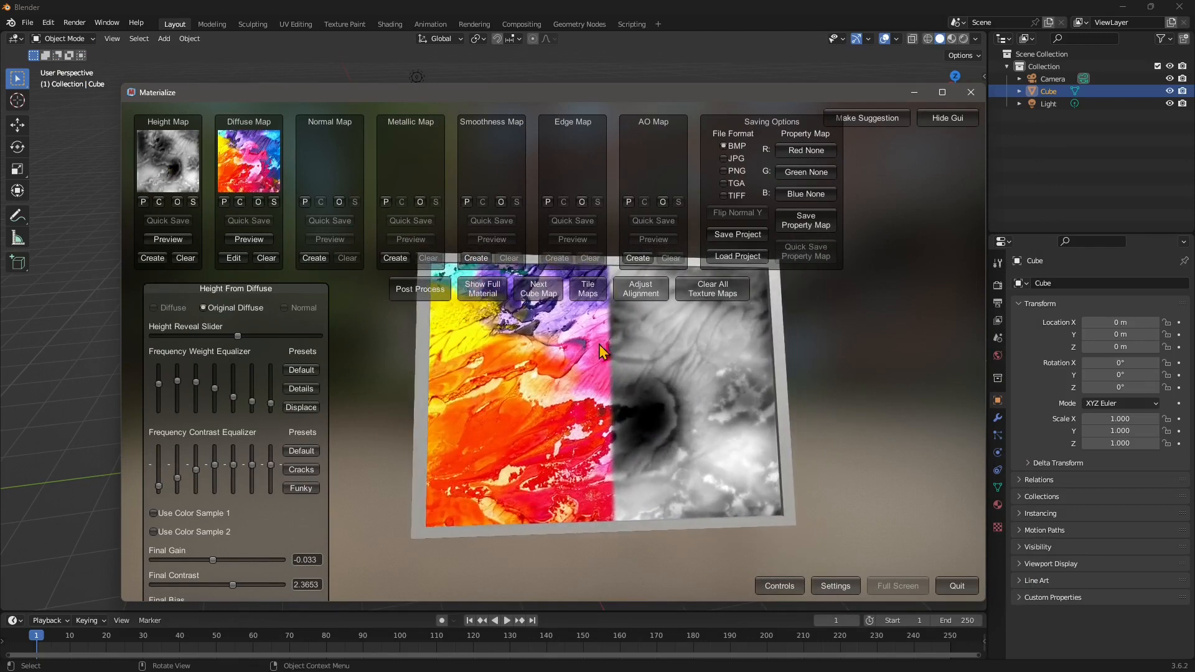
drag(602, 352, 540, 362)
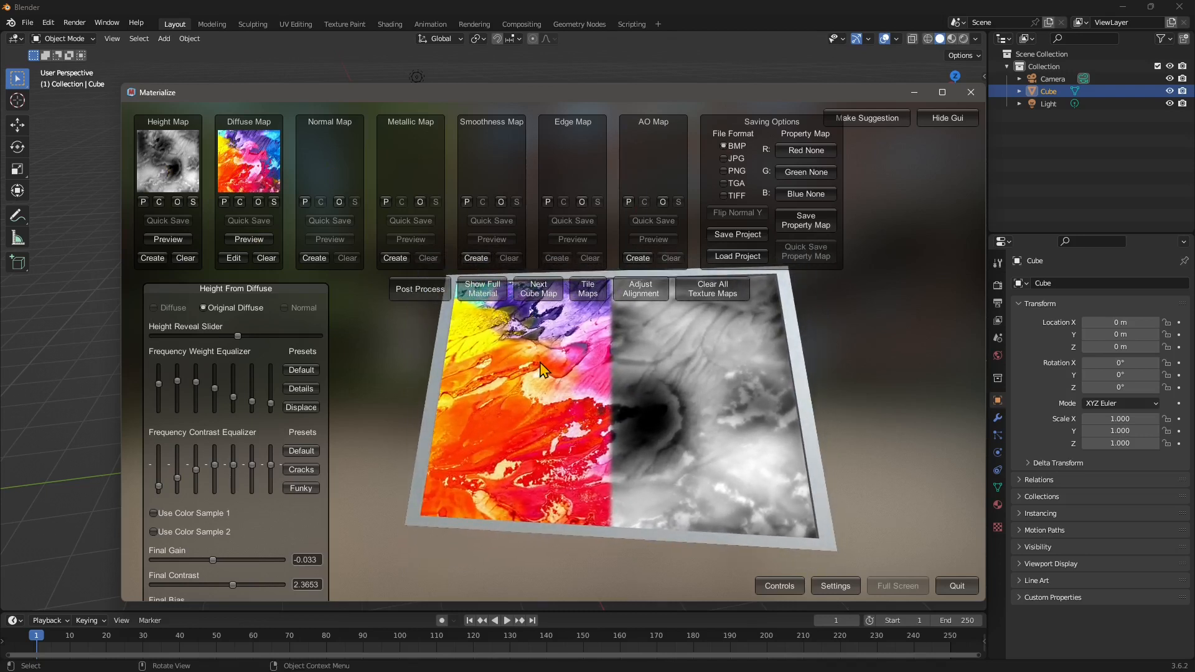
drag(595, 448, 568, 420)
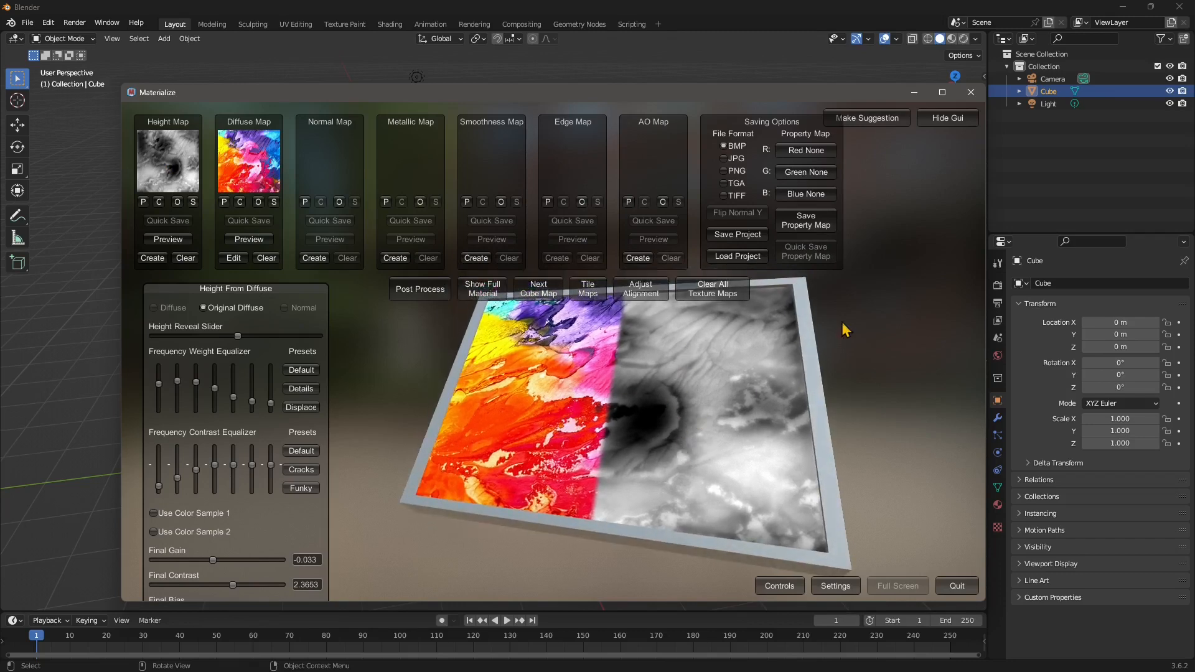
click(915, 93)
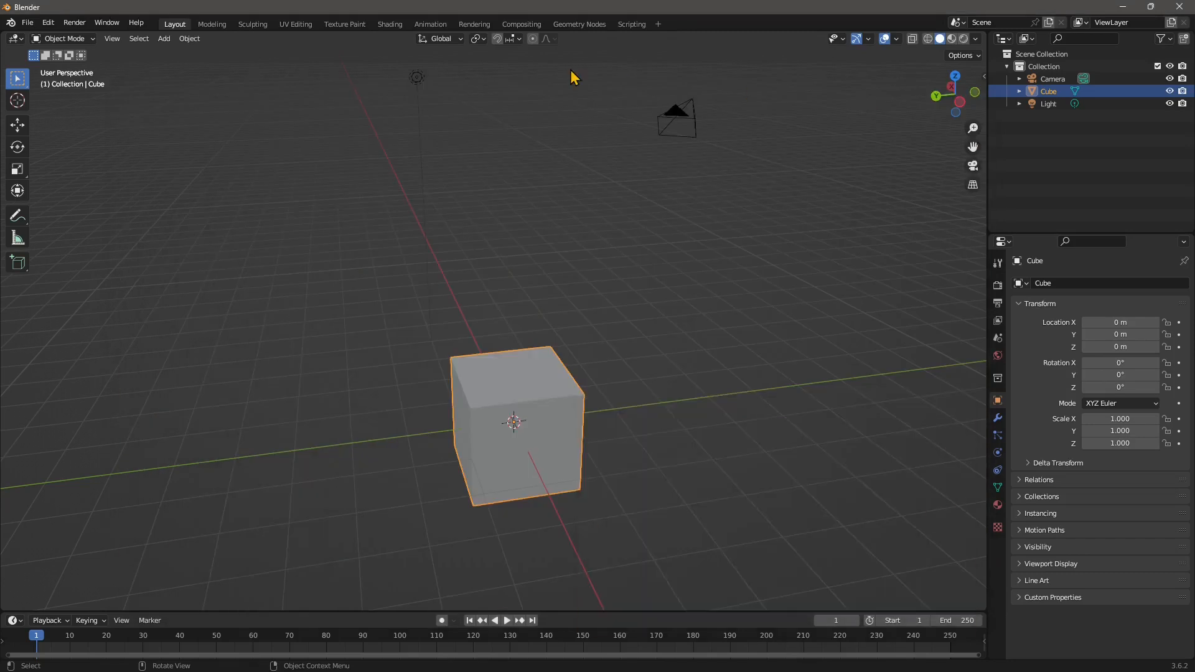
middle_drag(413, 389, 413, 320)
scroll(430, 352, up, 6)
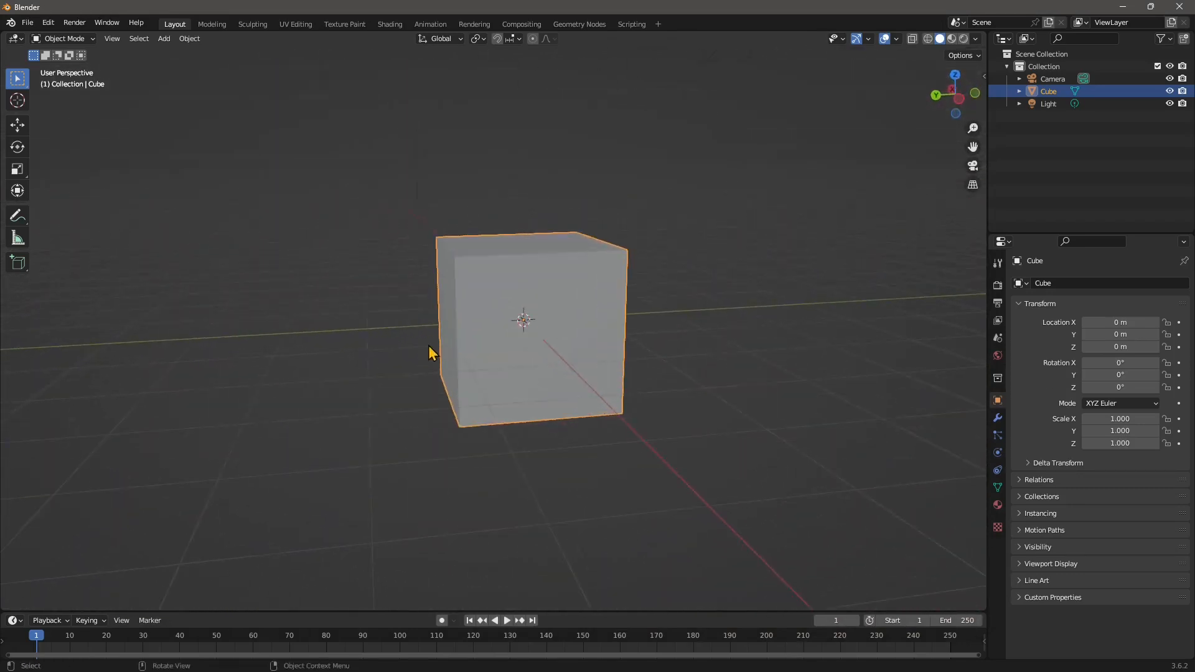
middle_drag(398, 359, 390, 334)
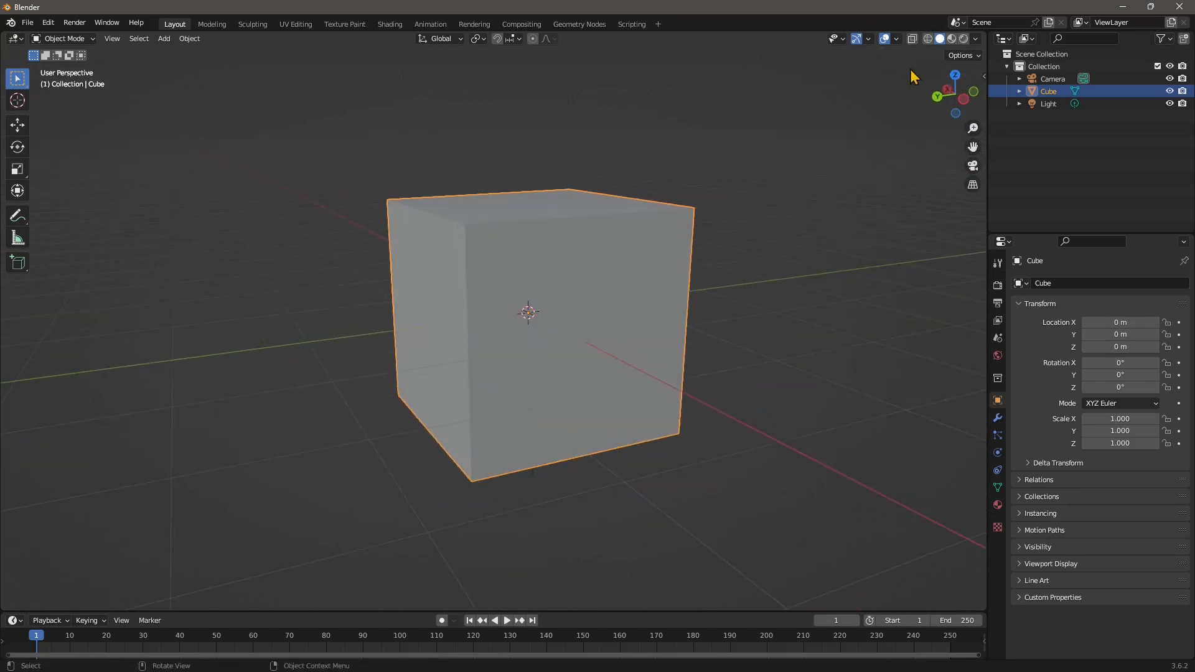
- Switch to the web browser and review the Google results for "materialize bounding box" to see where the tool is offered
click(1120, 7)
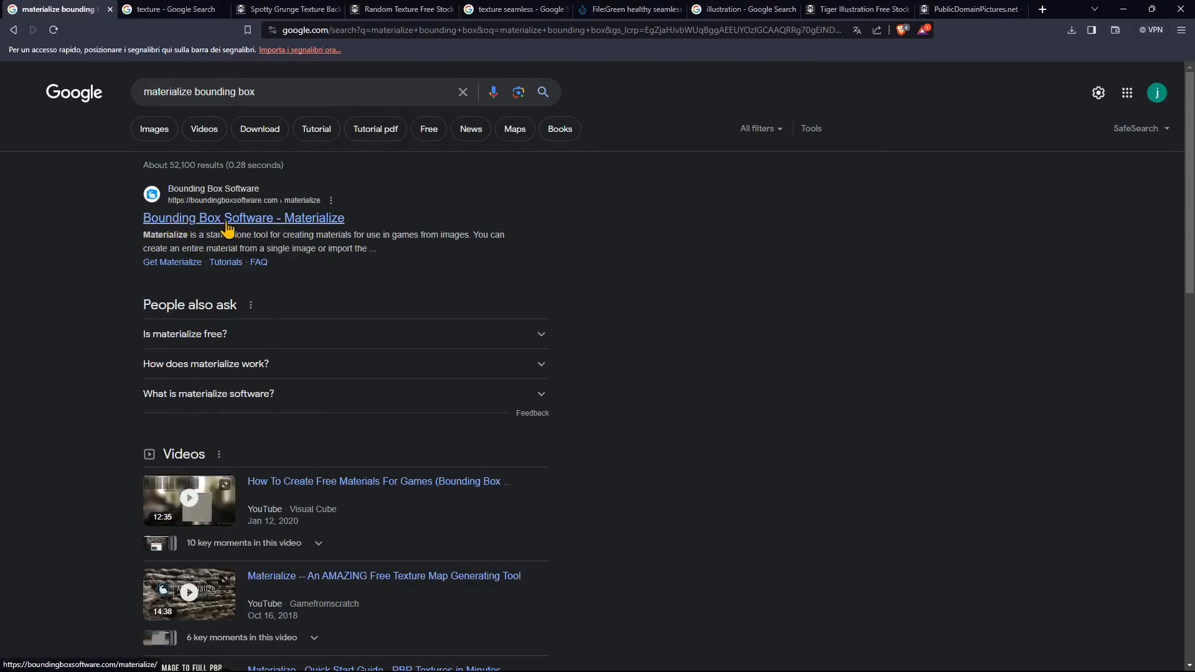
click(237, 93)
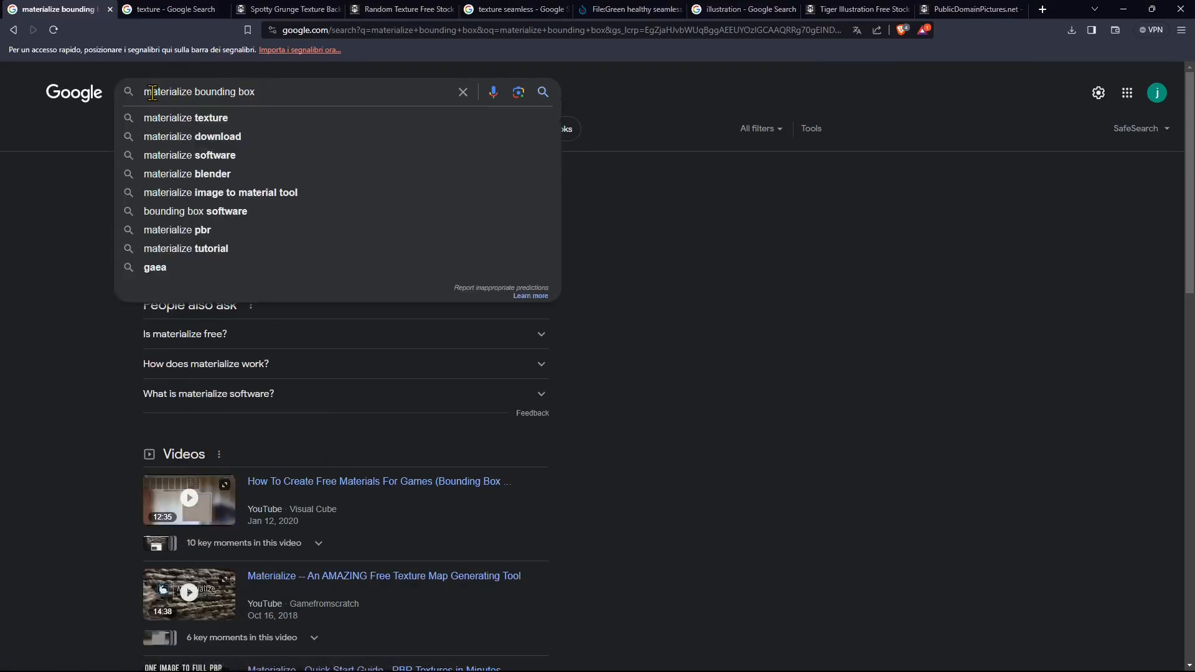
click(65, 220)
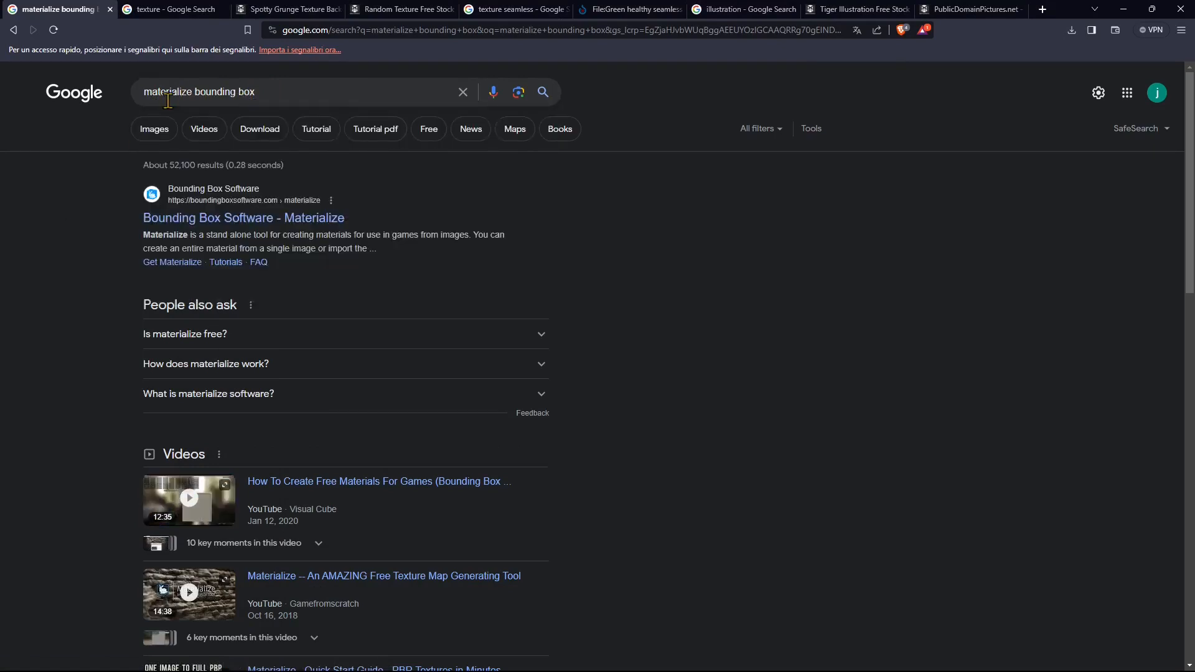
drag(157, 92, 258, 92)
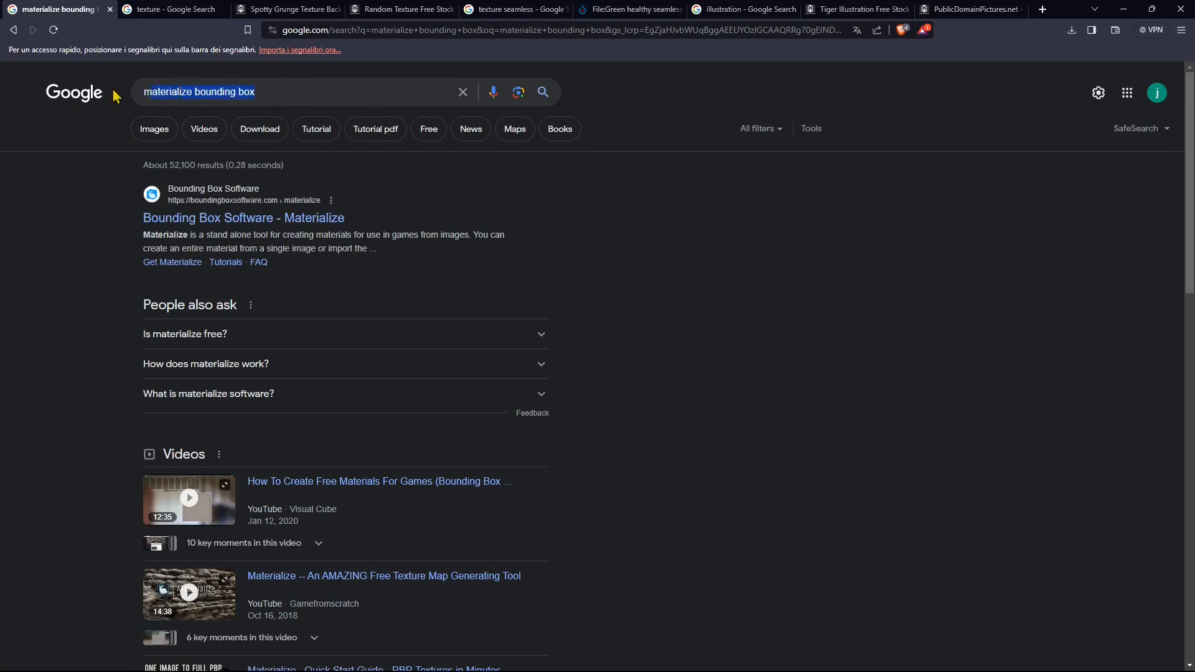
click(69, 321)
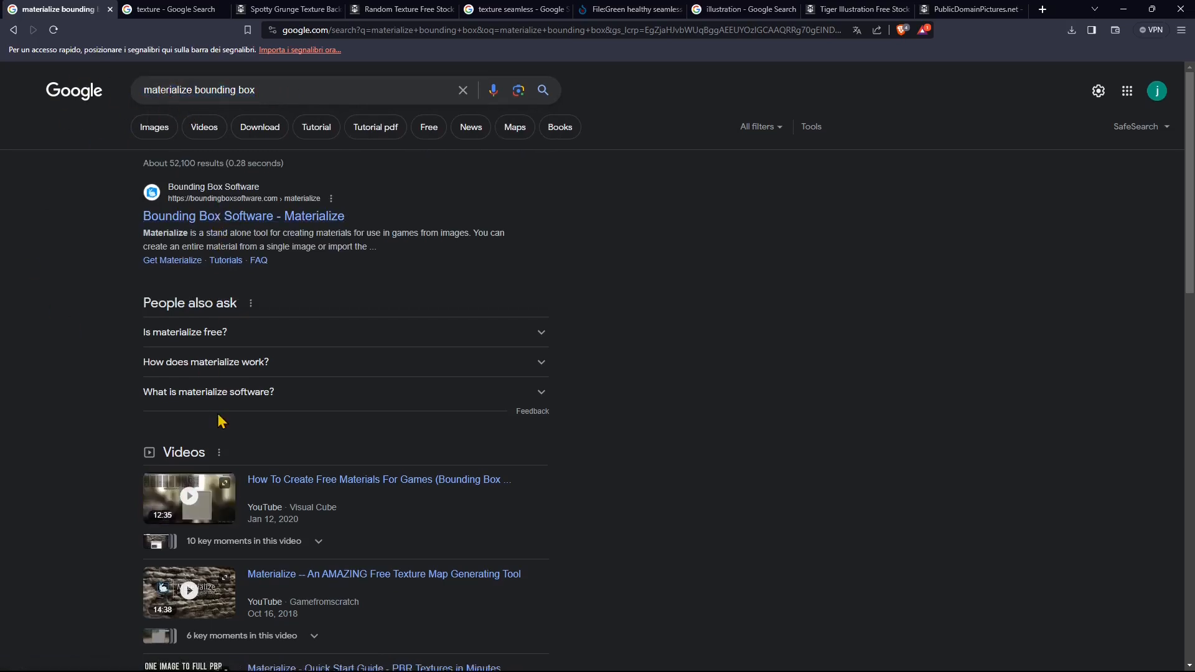
scroll(223, 429, down, 3)
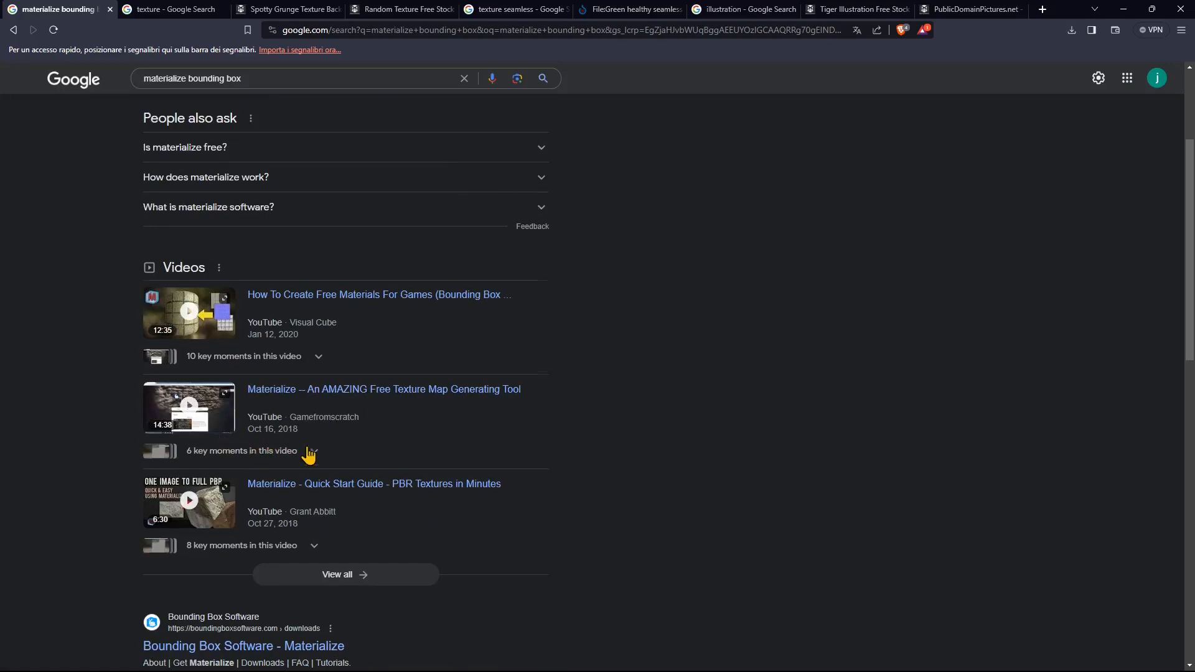
scroll(309, 455, down, 2)
scroll(293, 445, up, 5)
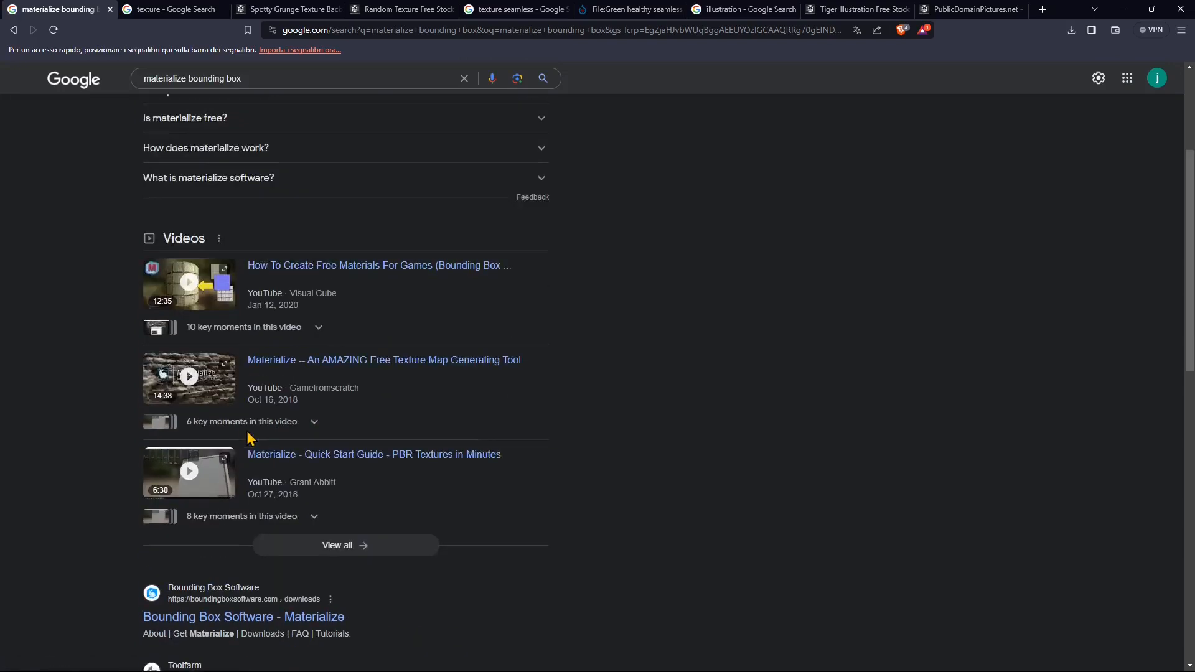
- Browse the Google image results for "texture" filtered by Creative Commons licenses
click(159, 20)
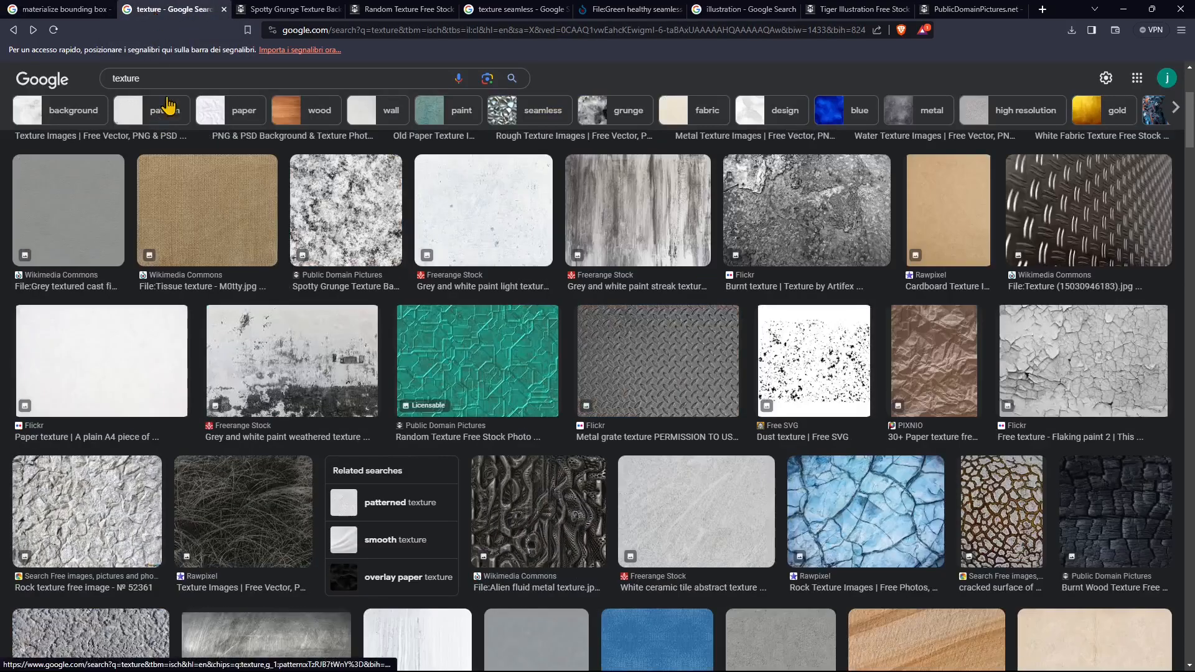
drag(170, 78, 99, 80)
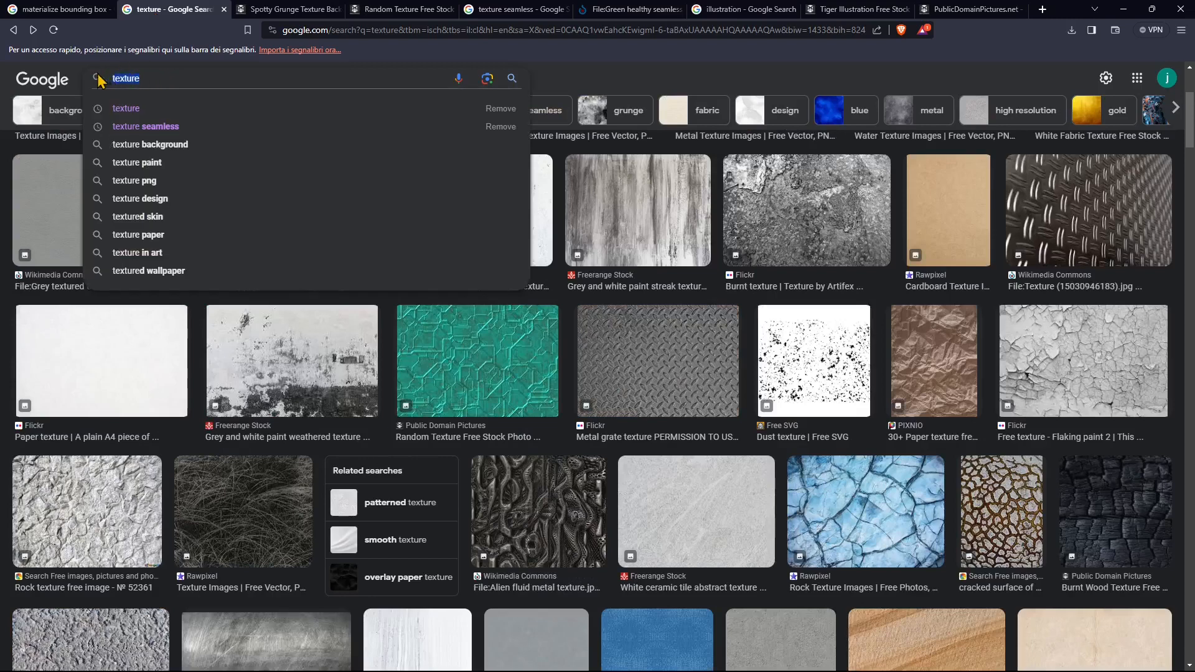
click(584, 79)
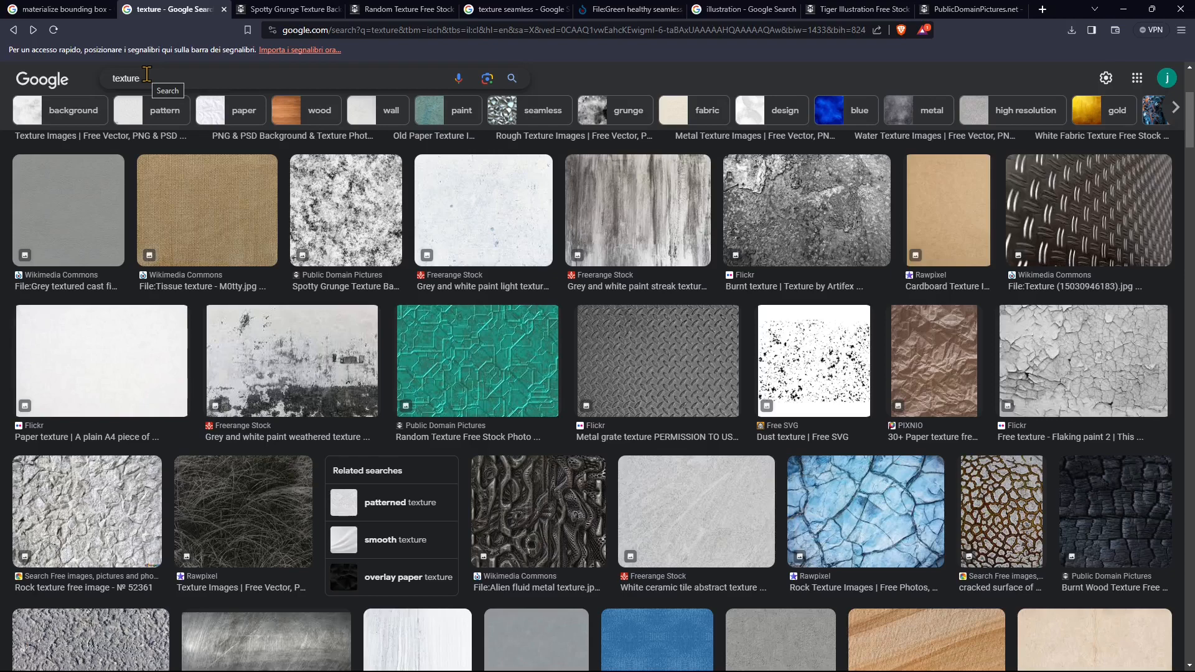
scroll(662, 413, down, 2)
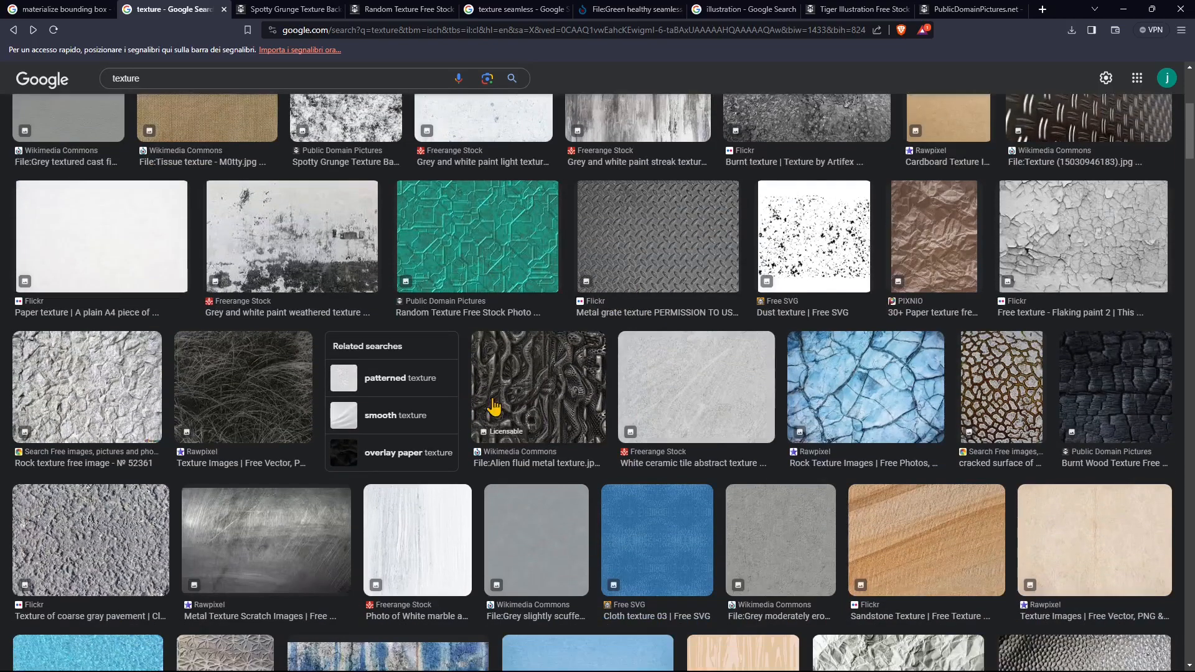
scroll(315, 436, up, 3)
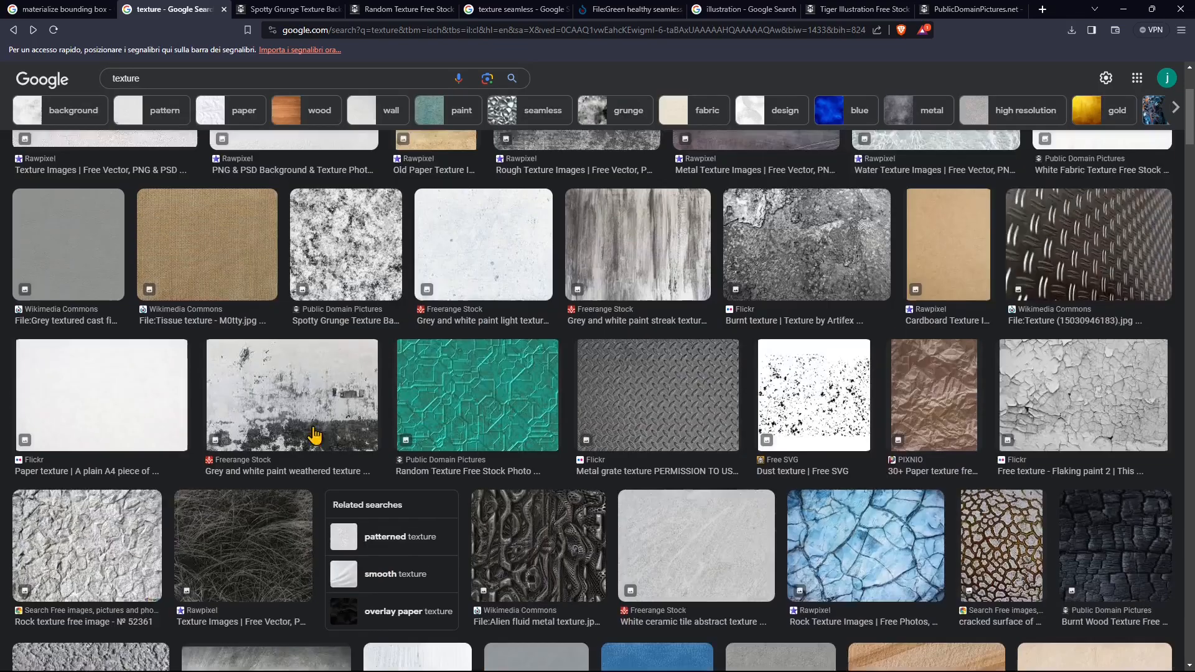
scroll(315, 436, up, 3)
scroll(318, 421, down, 1)
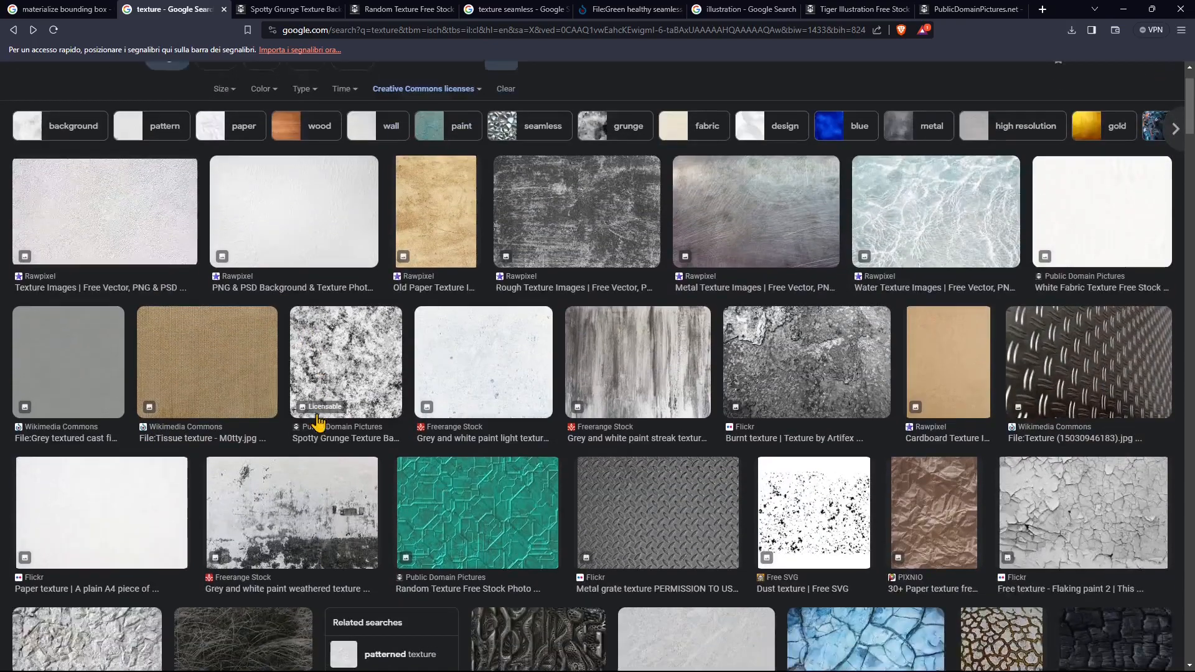
scroll(318, 422, down, 1)
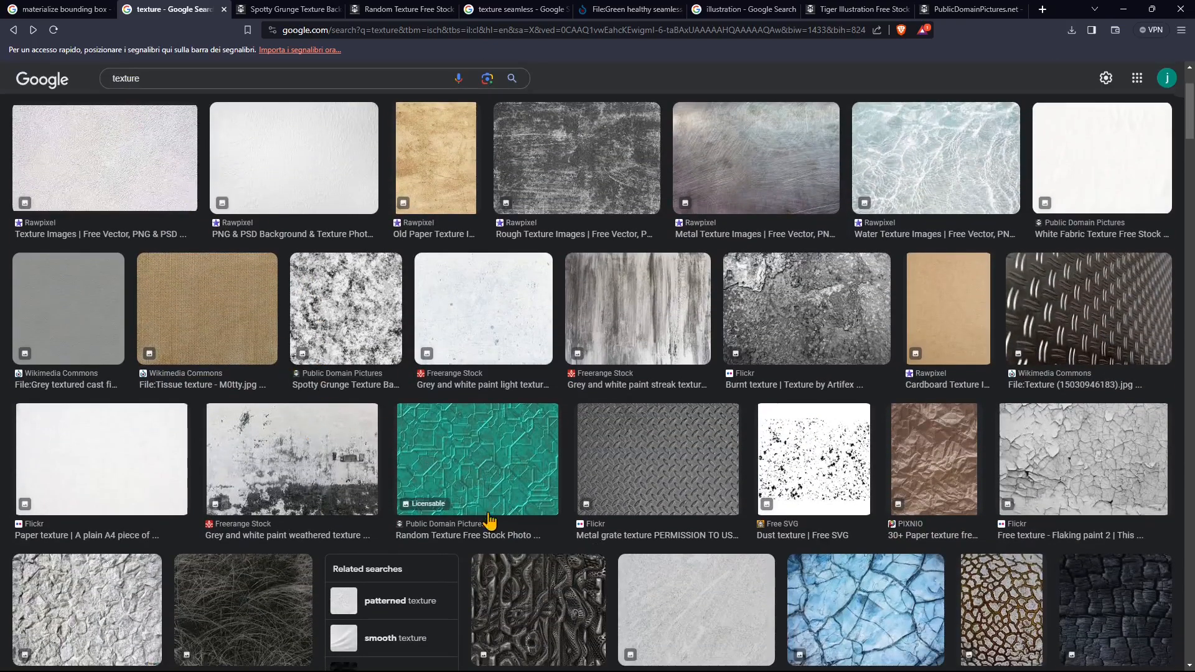
scroll(490, 520, down, 1)
- Check the Spotty Grunge Texture Background page's download options and license, and save its image as a JPEG in the publicdomain folder
click(279, 14)
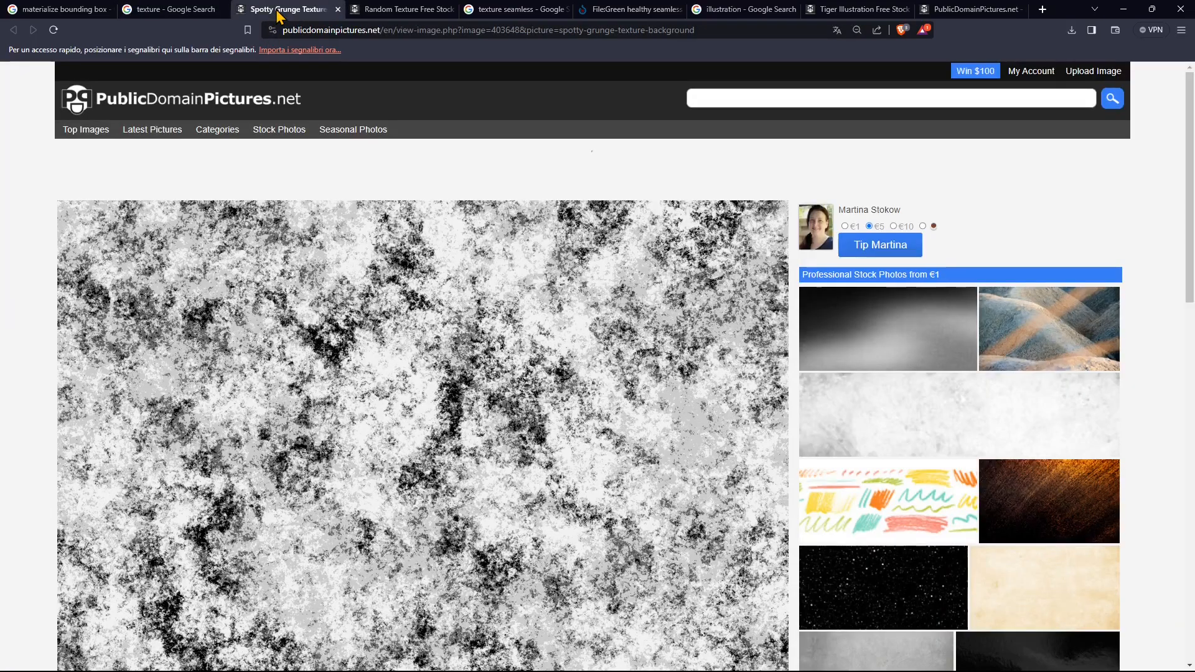
scroll(365, 374, down, 2)
scroll(355, 347, down, 1)
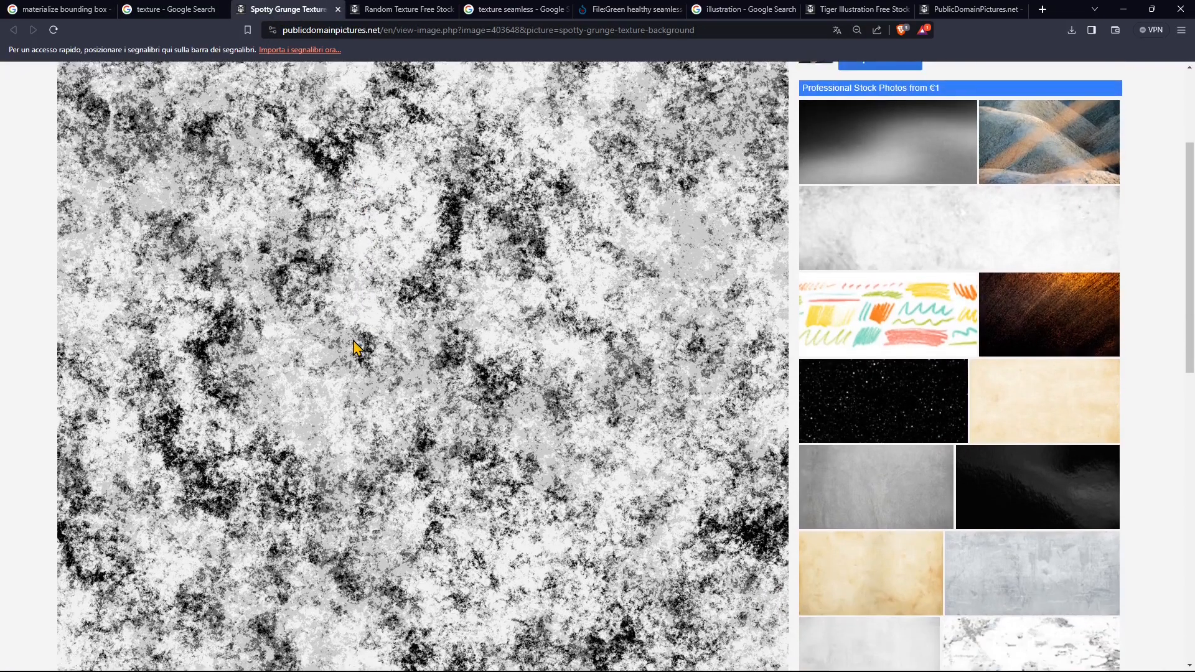
scroll(355, 346, up, 3)
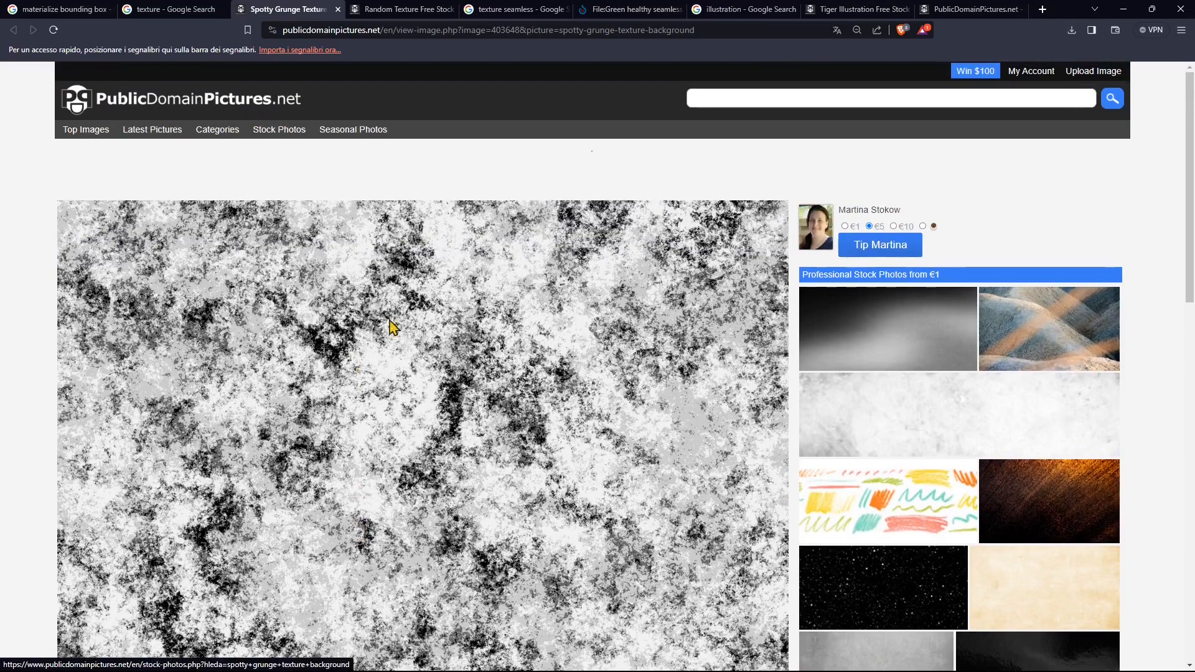
scroll(405, 355, down, 8)
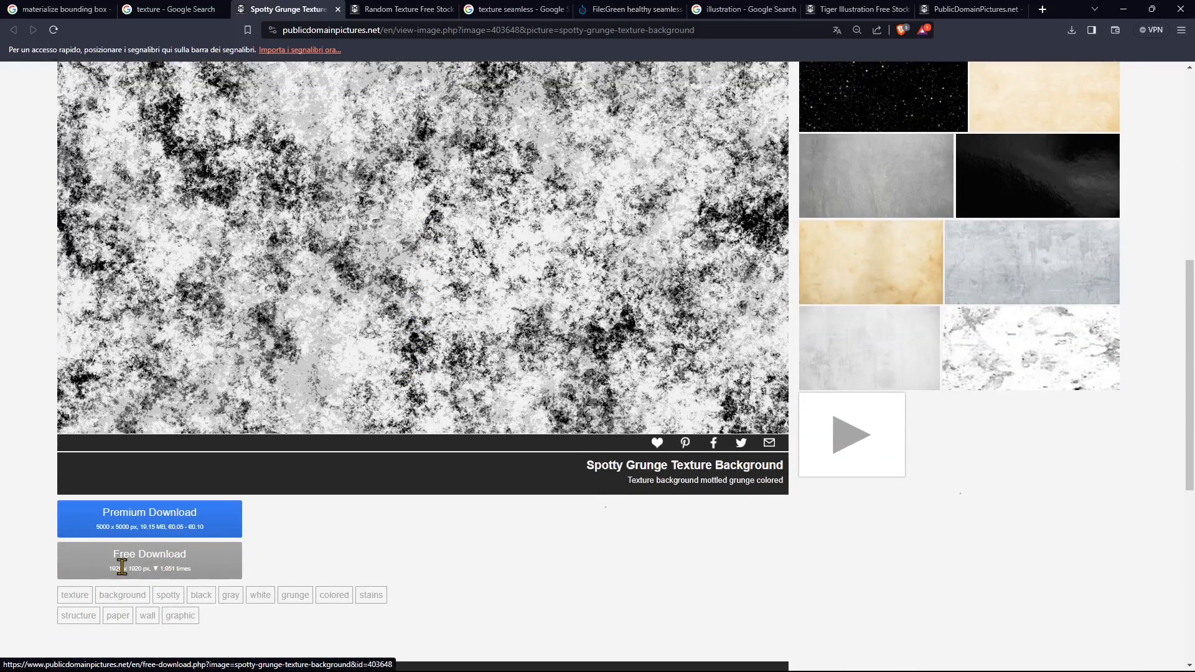
scroll(127, 581, down, 2)
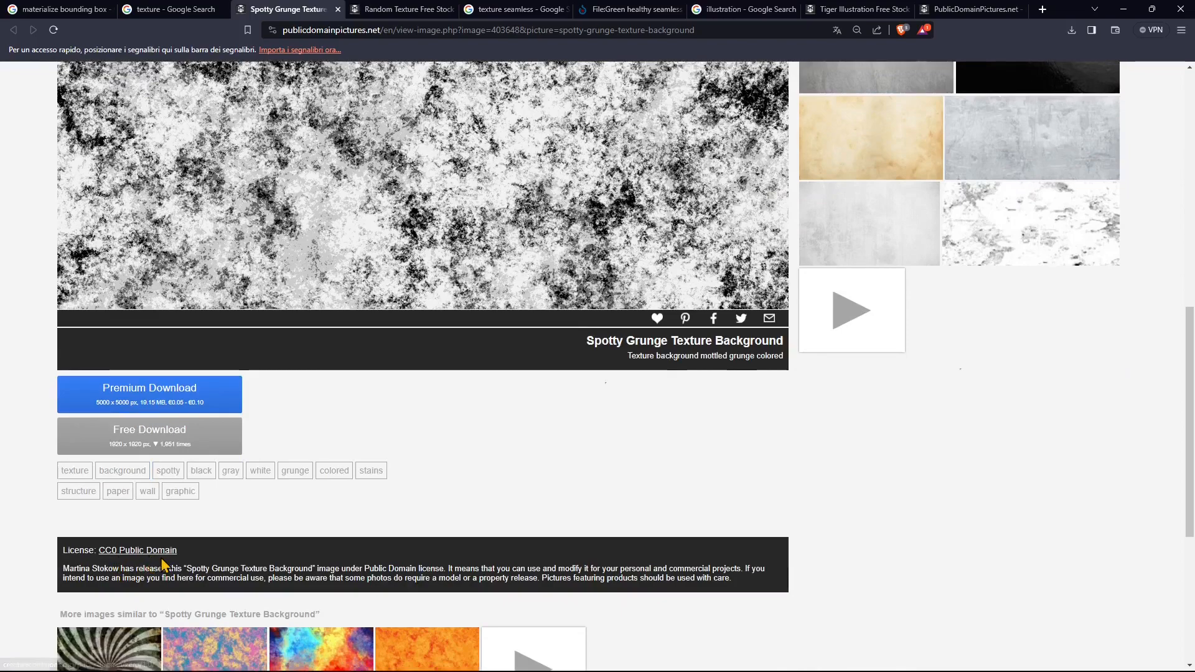
scroll(227, 498, up, 8)
right_click(349, 289)
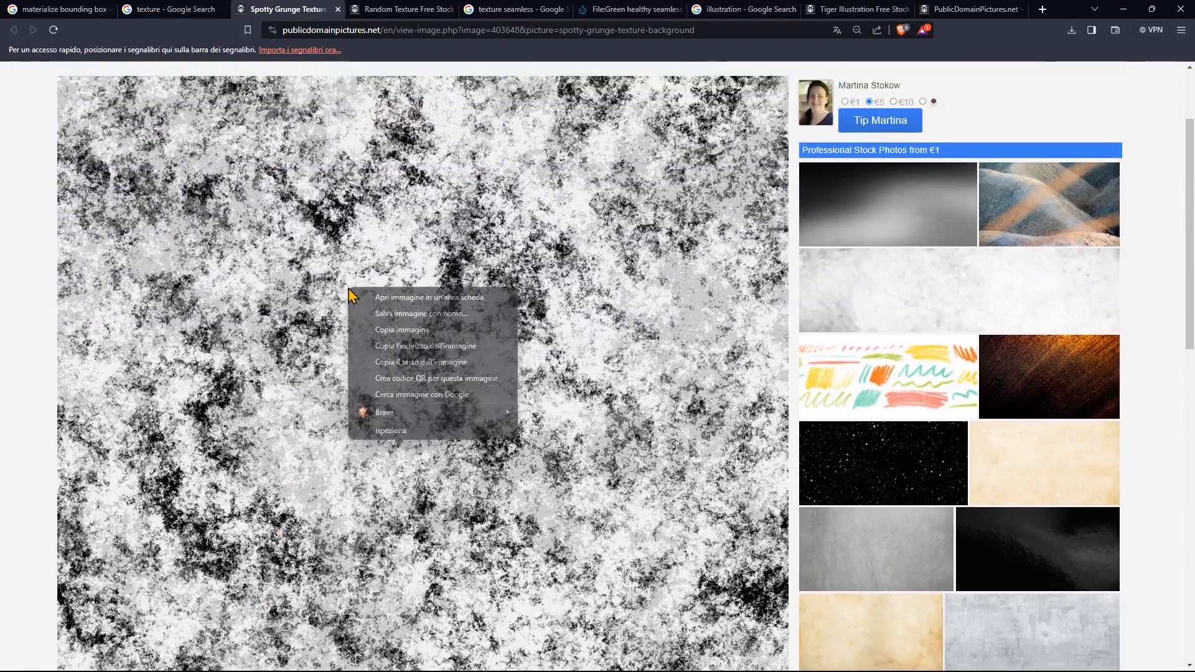
click(408, 330)
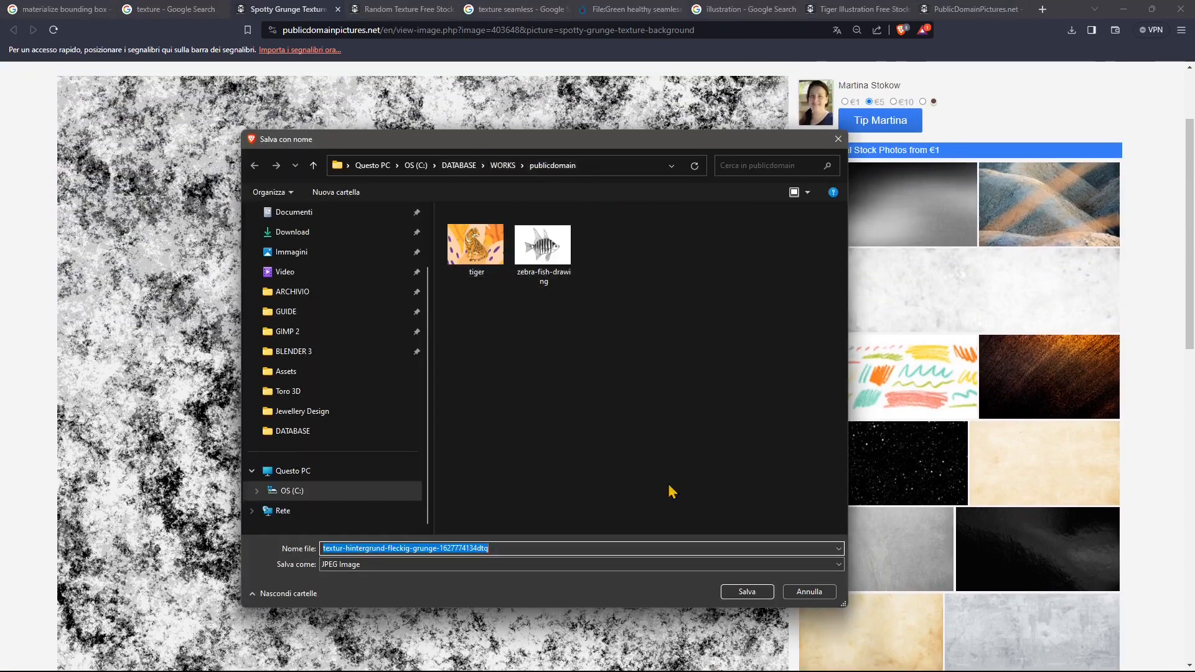
click(747, 593)
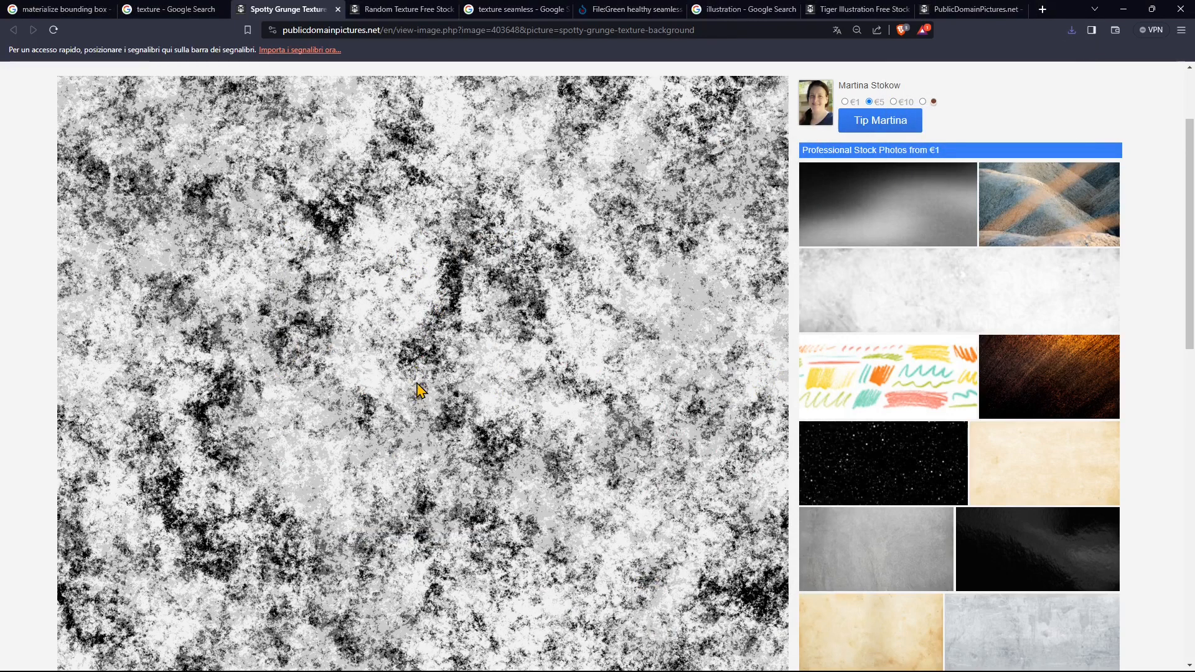
scroll(421, 385, down, 1)
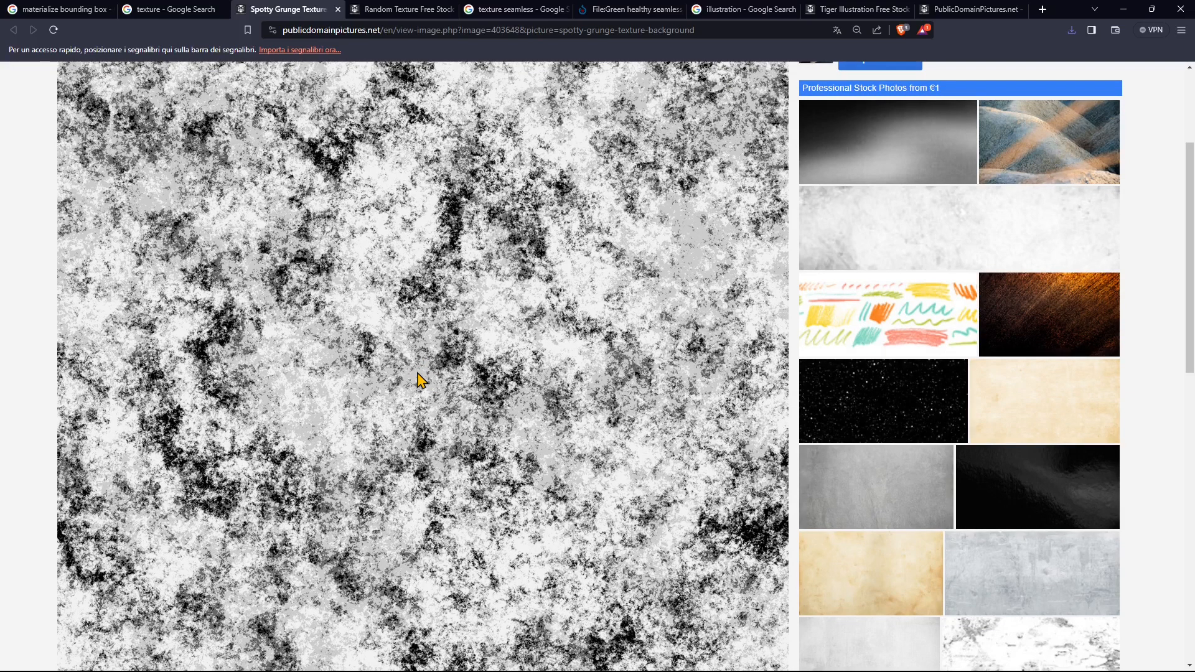
scroll(459, 355, up, 3)
scroll(461, 353, down, 3)
scroll(281, 312, up, 2)
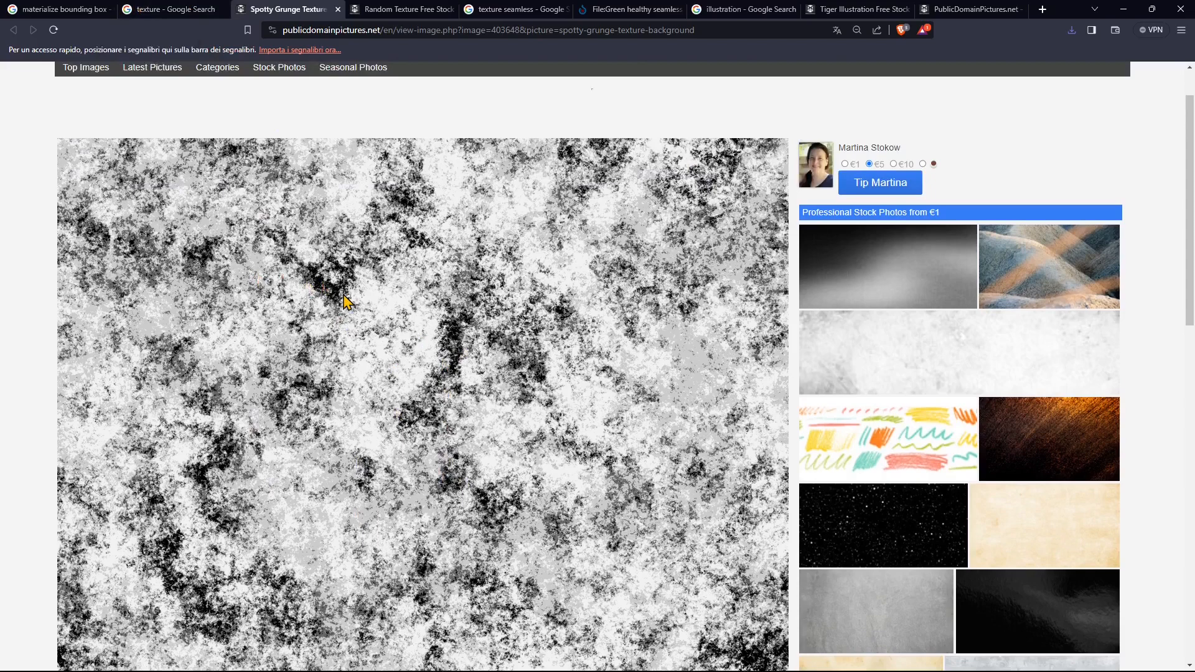
- Save the Random Texture page's image as the JPEG random-texture in the publicdomain folder, and check its download options and license
click(369, 8)
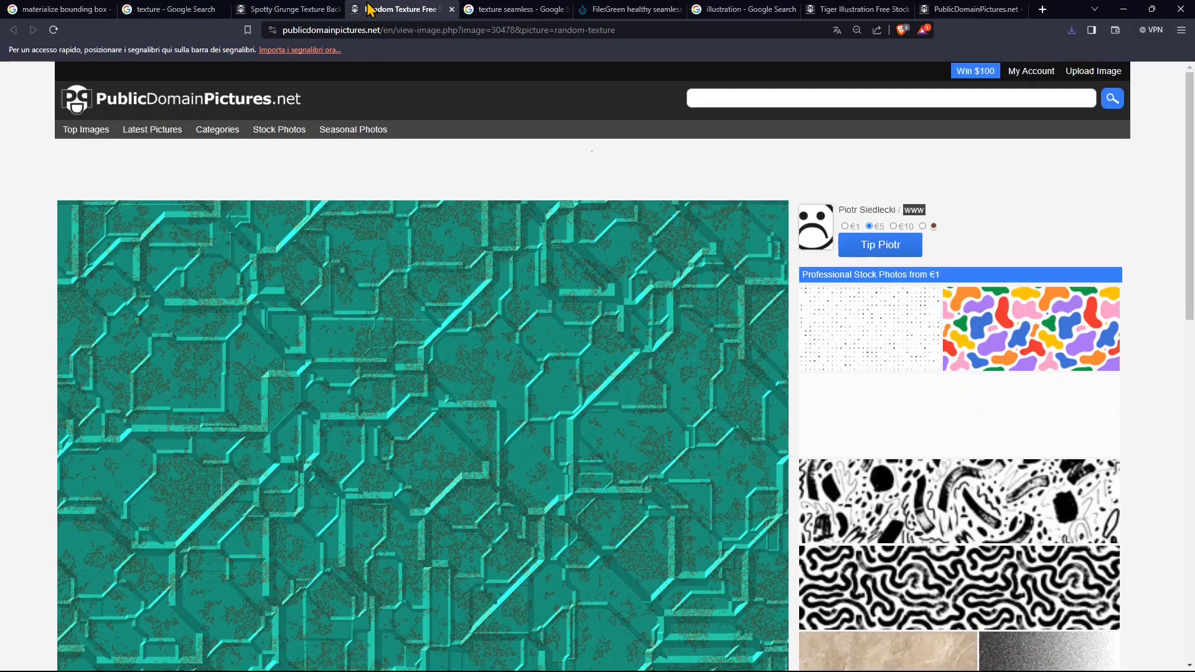
scroll(434, 359, down, 4)
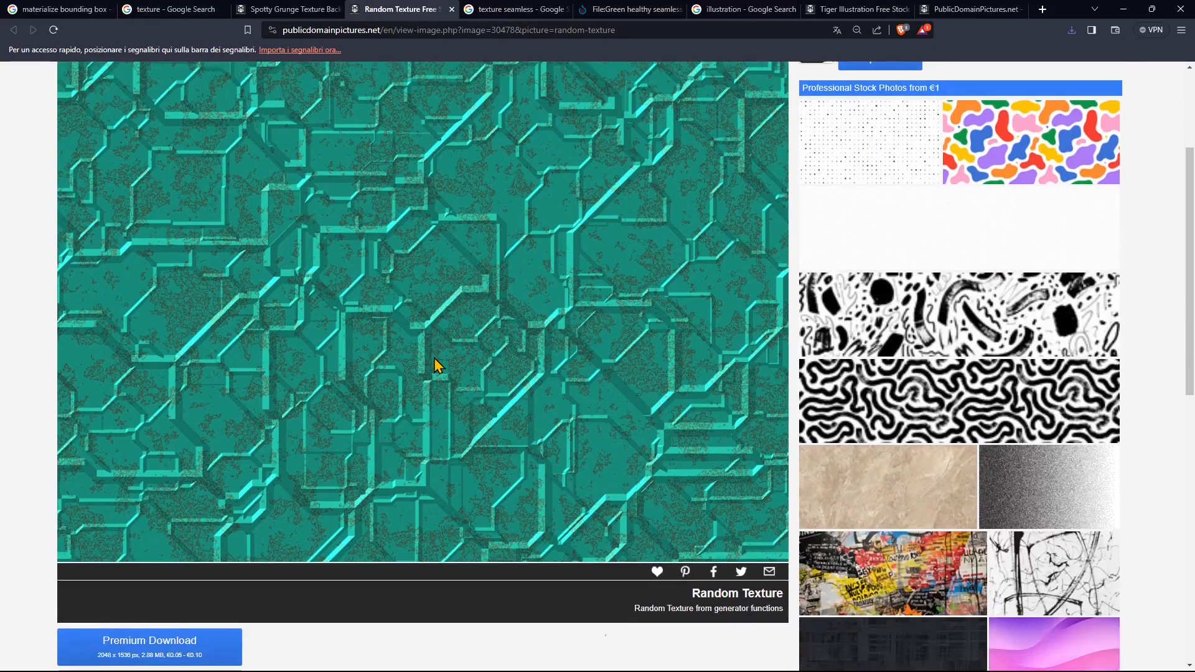
scroll(436, 362, up, 2)
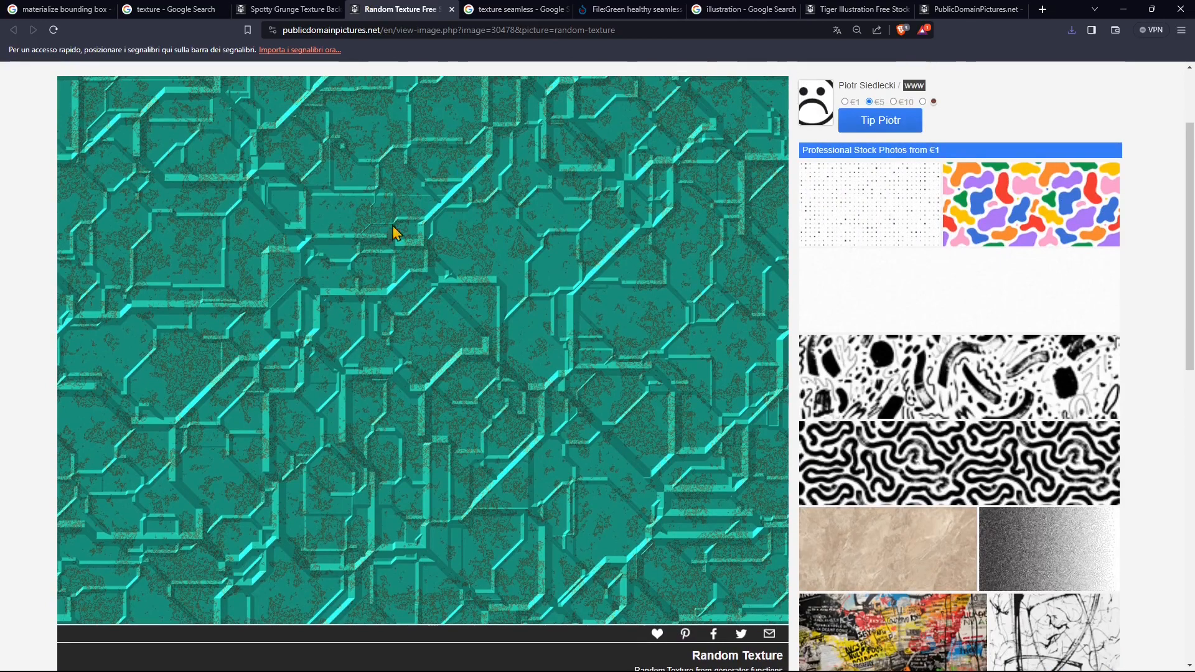
right_click(328, 228)
click(376, 257)
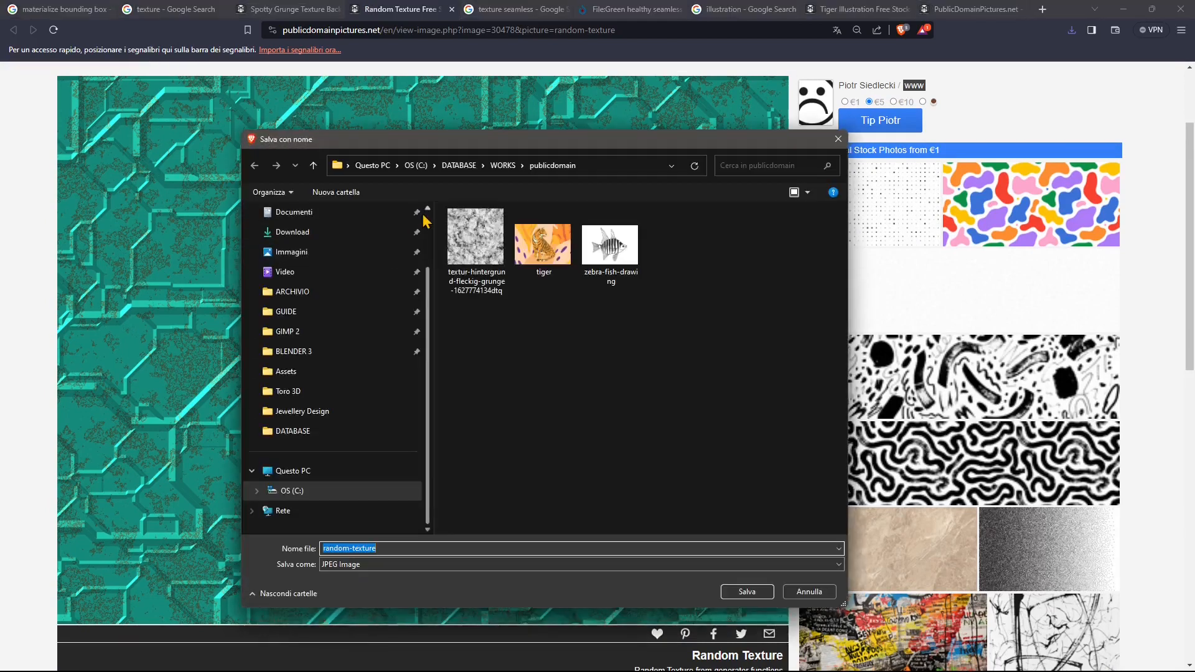
click(750, 591)
scroll(274, 300, up, 2)
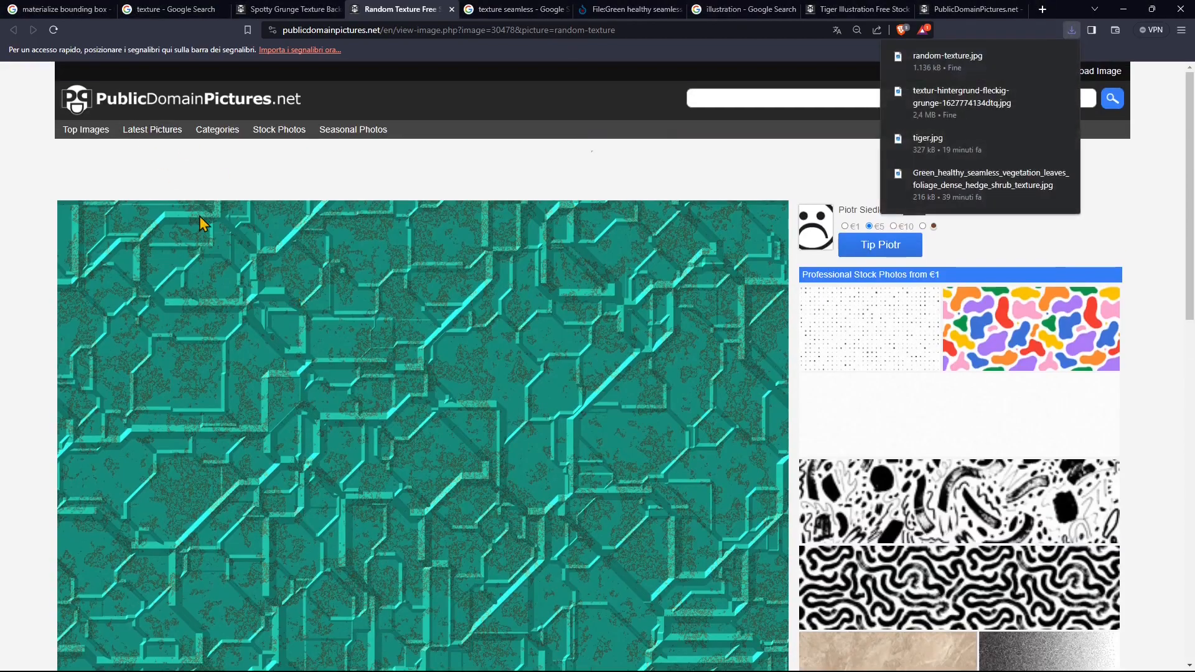
scroll(326, 422, down, 6)
scroll(328, 422, down, 2)
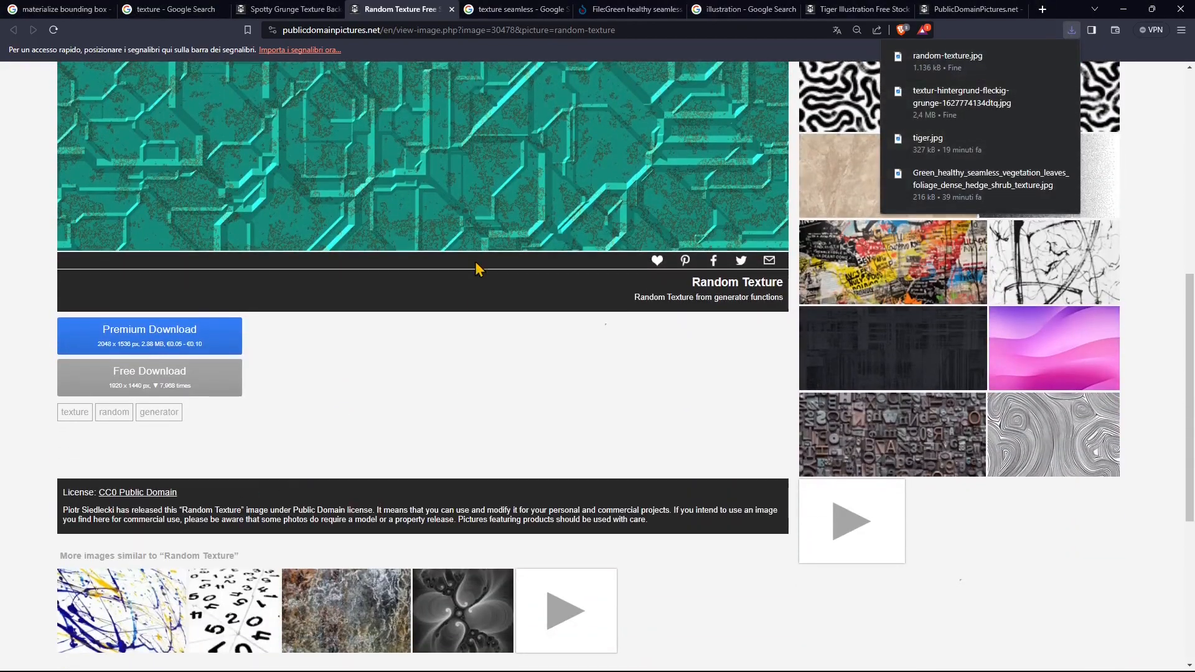
- Review the Google image results and search wording for "texture seamless", and compare them with the Random Texture image
click(517, 9)
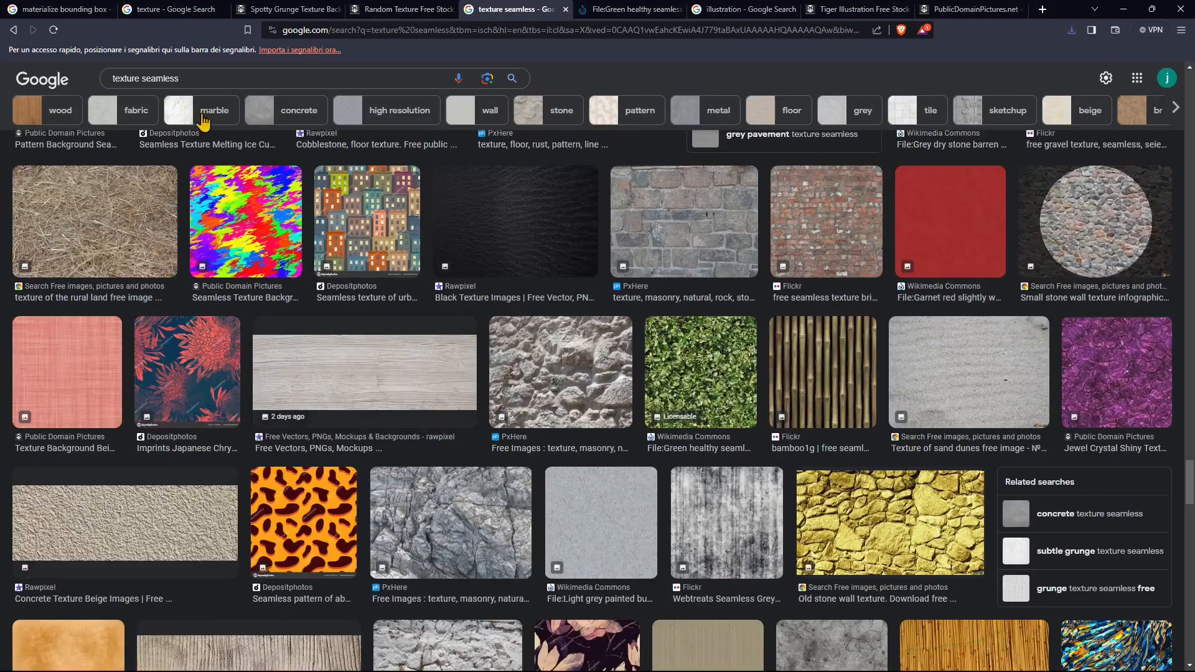
click(163, 79)
drag(180, 81, 107, 93)
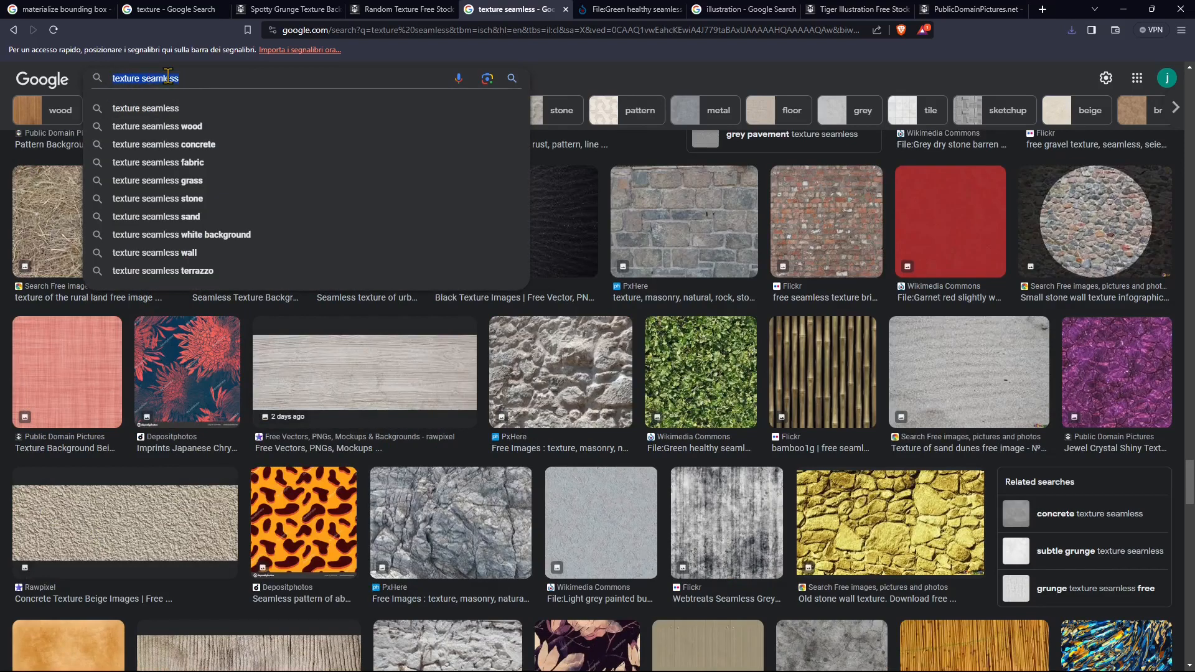
click(398, 9)
scroll(361, 247, up, 4)
scroll(361, 243, up, 2)
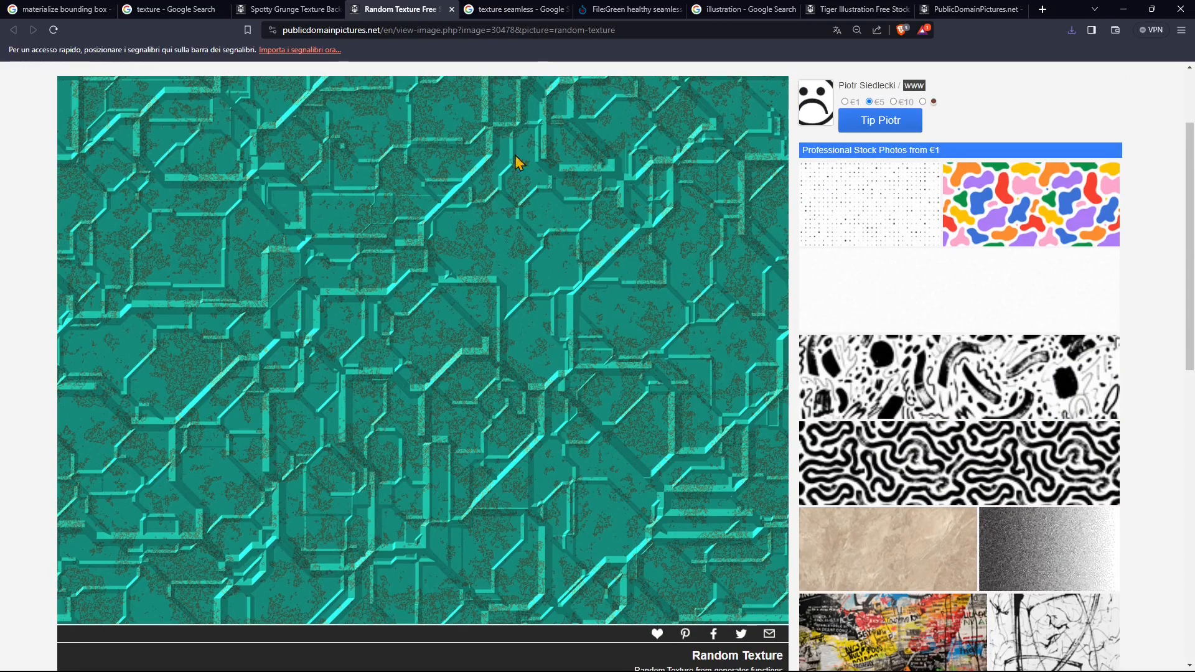
click(516, 8)
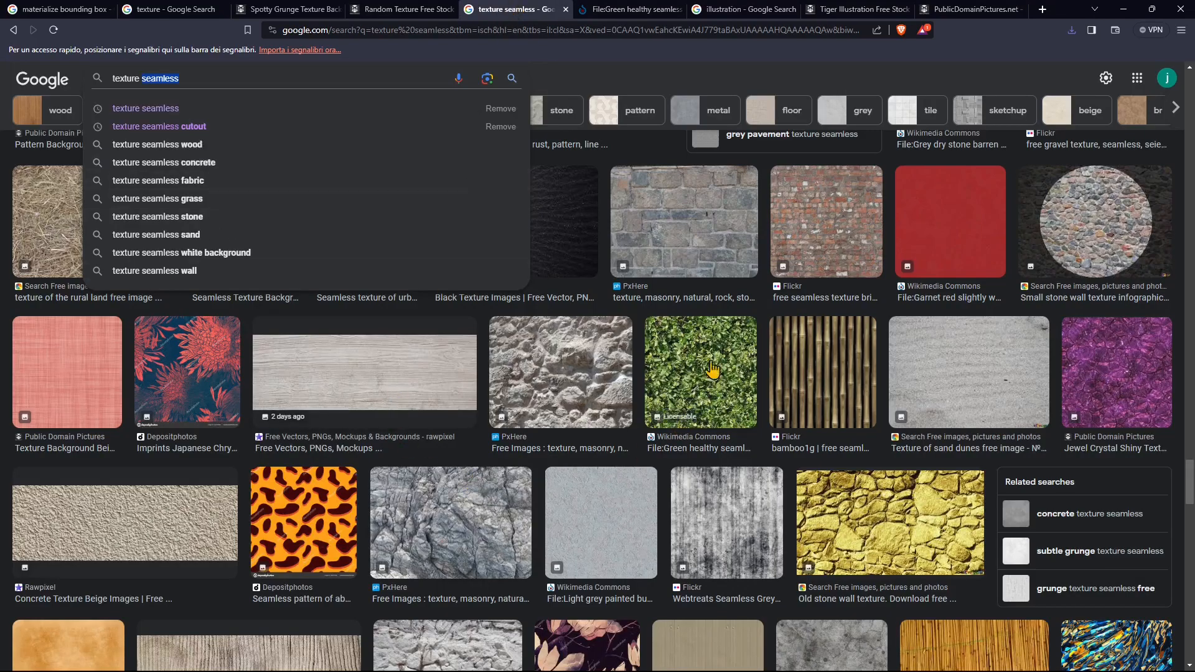
click(762, 322)
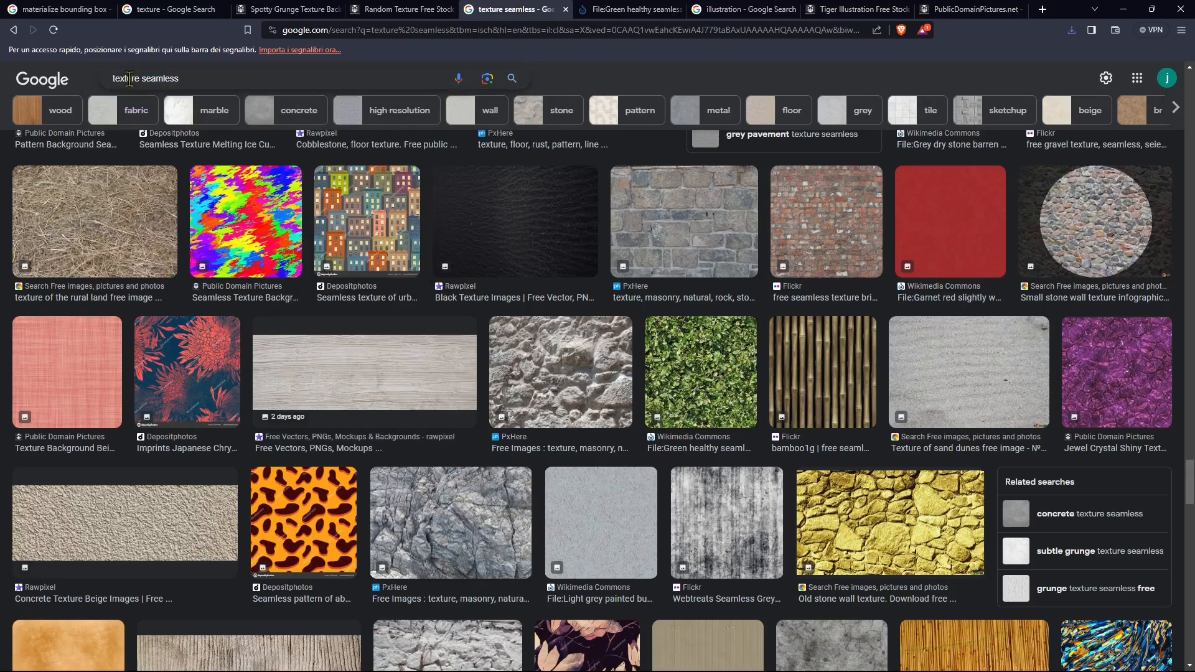
click(160, 78)
drag(163, 78, 141, 78)
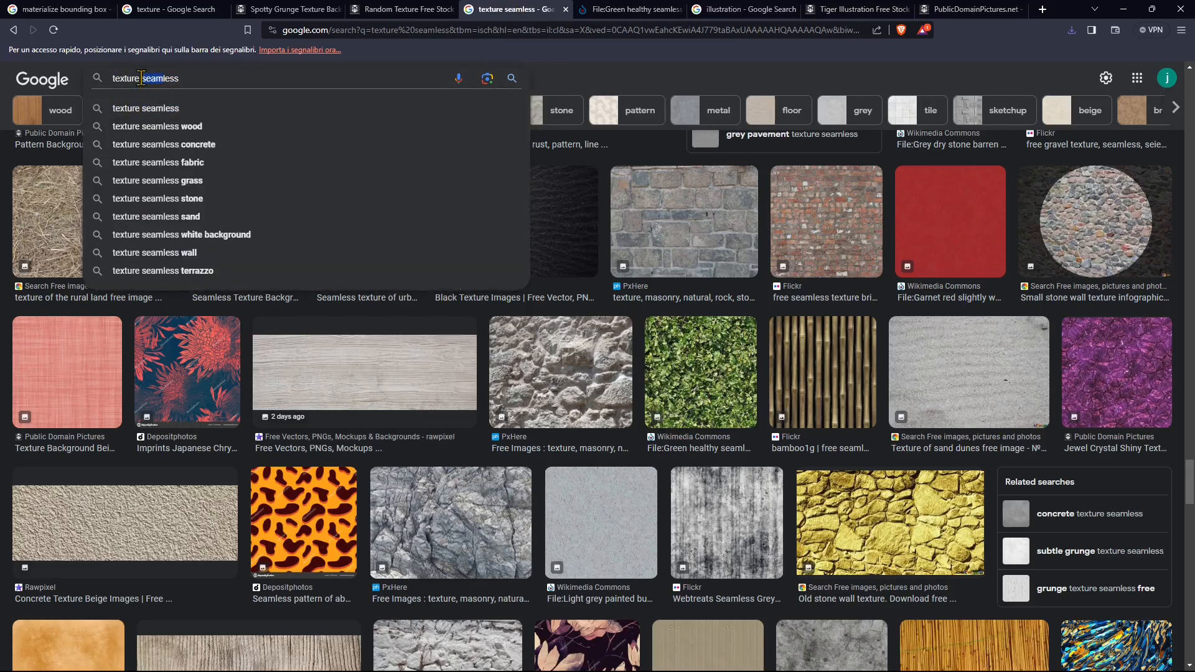
click(679, 76)
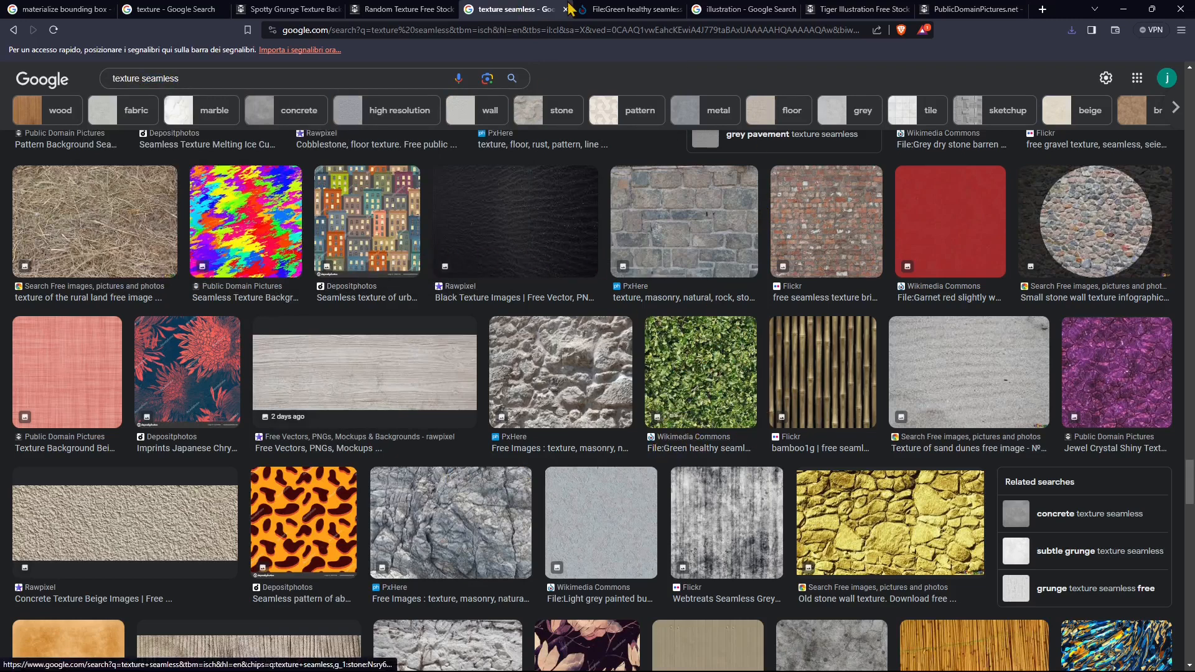
- Open the Seamless Texture Background Colorful page from the "texture seamless" results in a new tab and look over its image
key(ctrl+Tab)
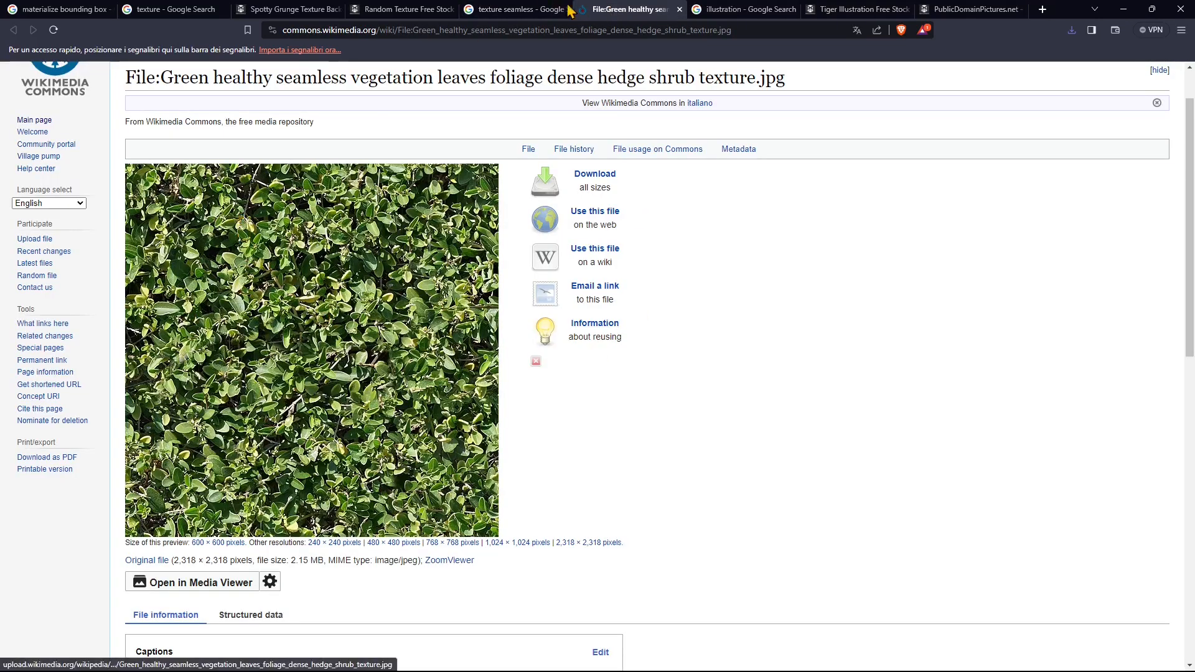
key(ctrl+shift+Tab)
click(260, 286)
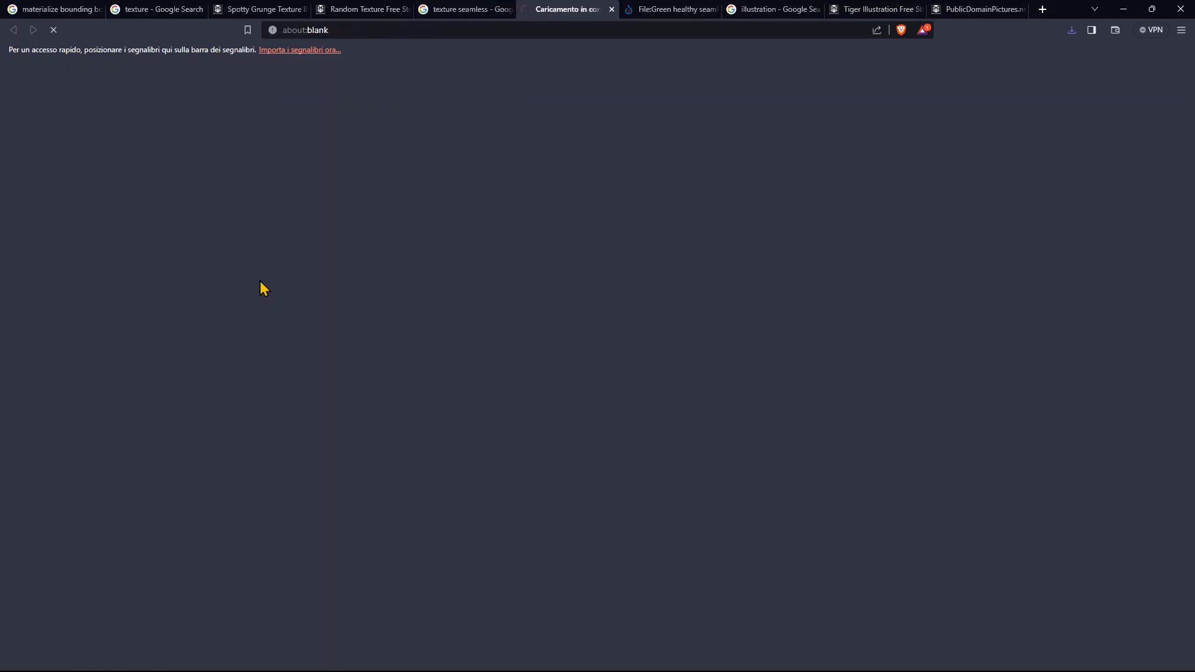
scroll(321, 313, down, 2)
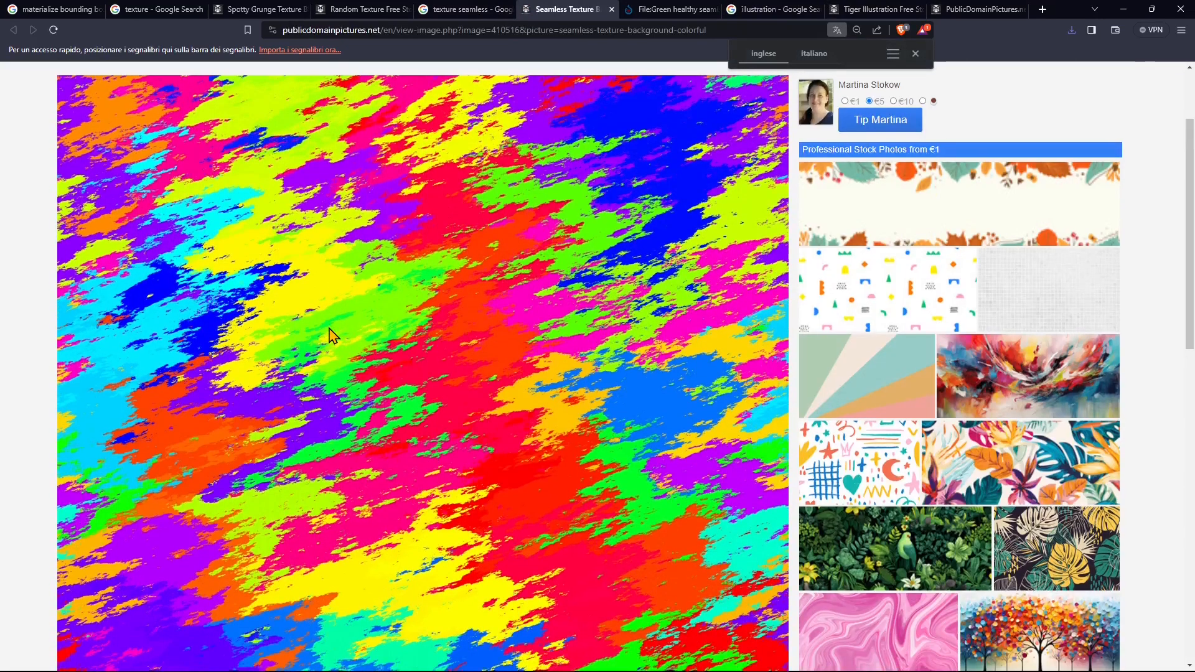
scroll(330, 333, down, 3)
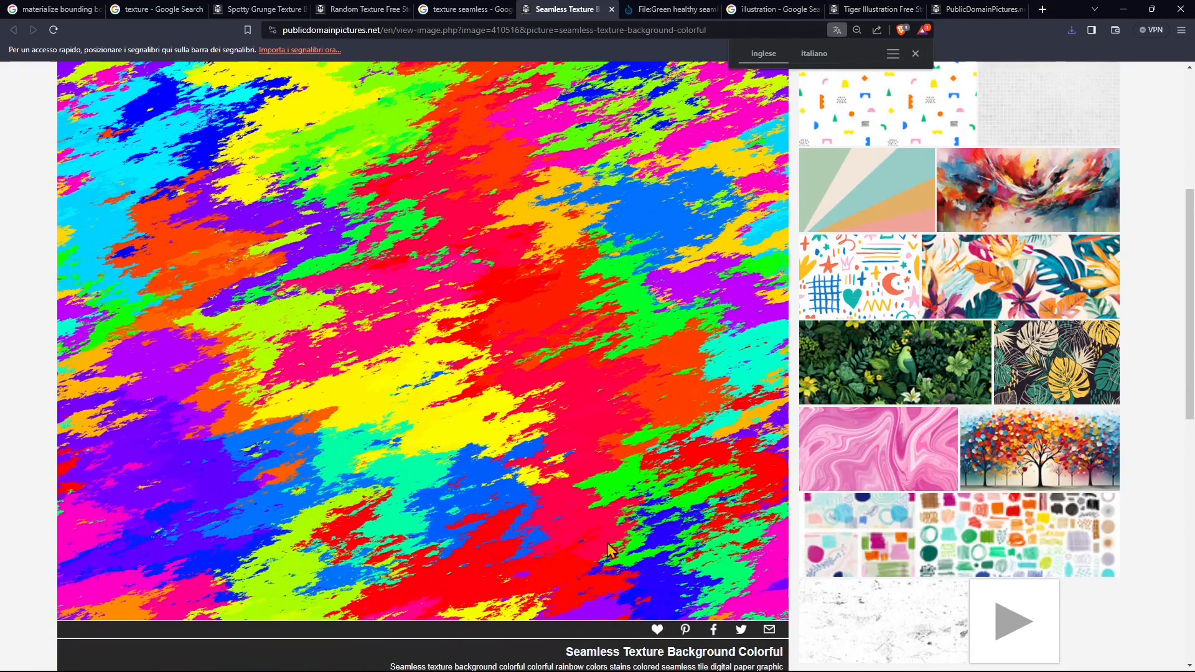
- Save the colorful seamless image as nahtlos-textur-hintergrund-bunt-seamless in JPEG format in the publicdomain folder, and check its license
right_click(447, 395)
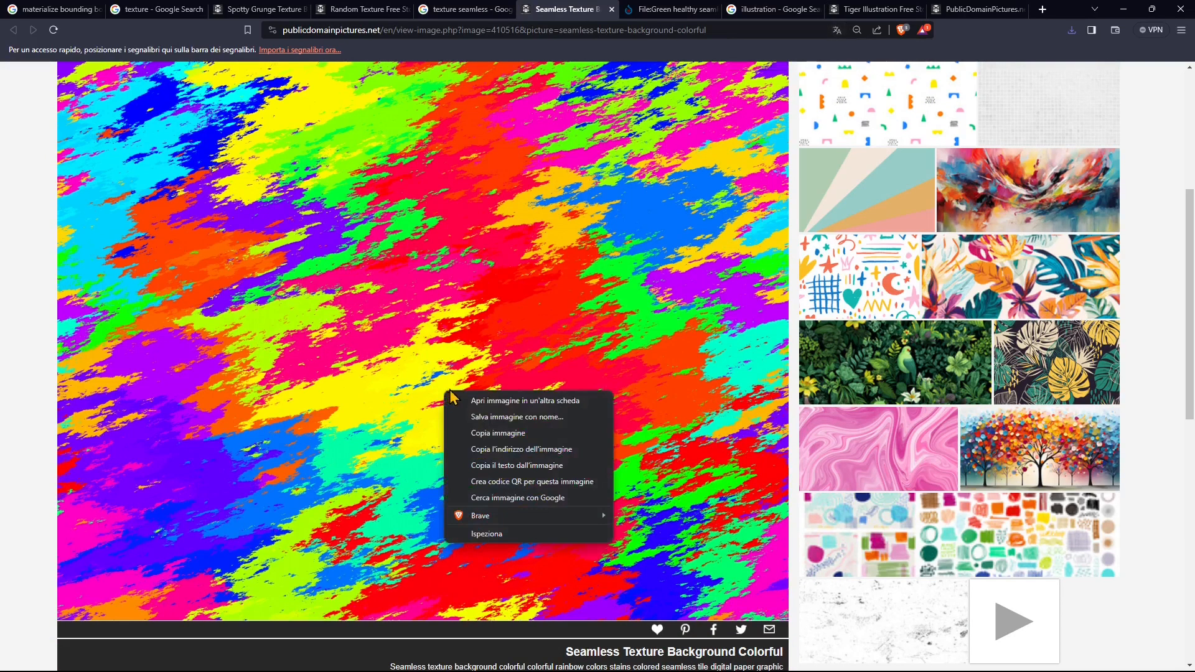
click(517, 417)
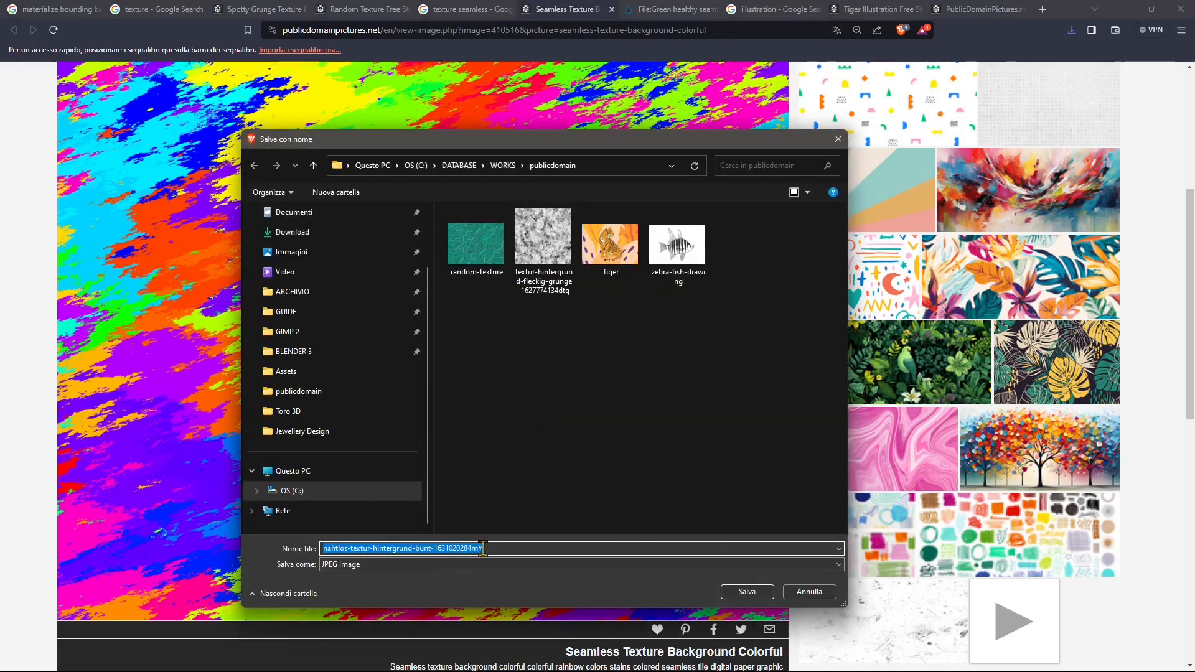
drag(483, 548, 437, 548)
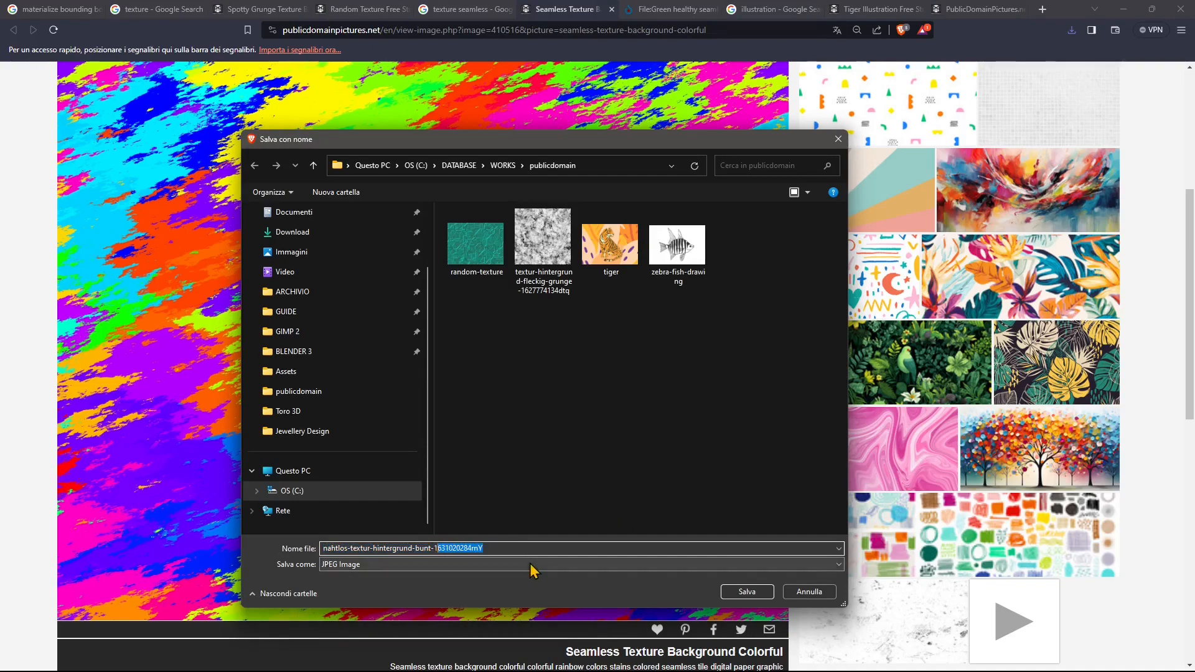
key(BackSpace)
key(BackSpace)
text(seamless)
key(Return)
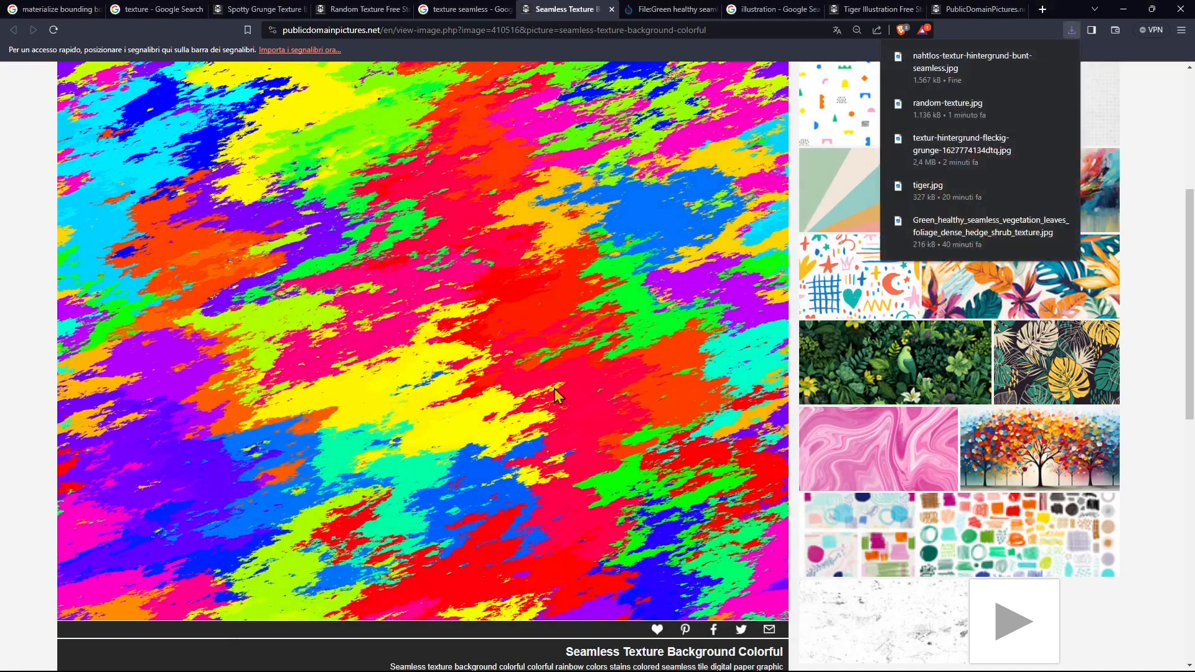
scroll(256, 475, down, 5)
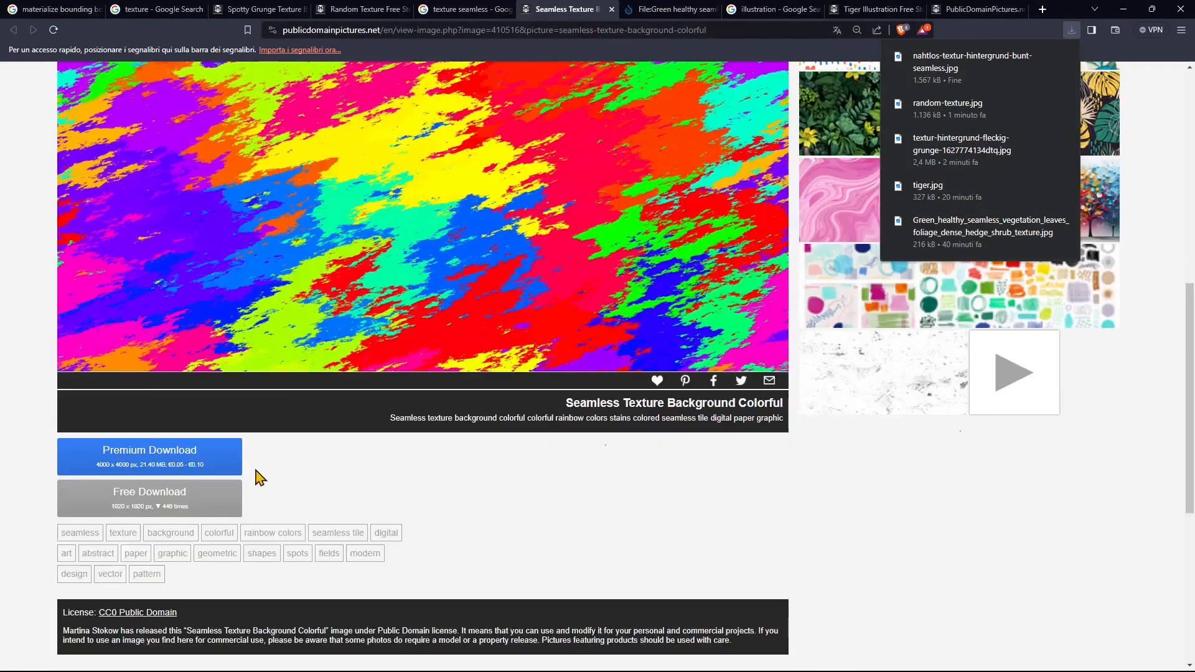
- Look over the Wikimedia Commons hedge texture page, the Google image results for "illustration" and the Tiger Illustration page
key(ctrl+Tab)
scroll(335, 390, down, 2)
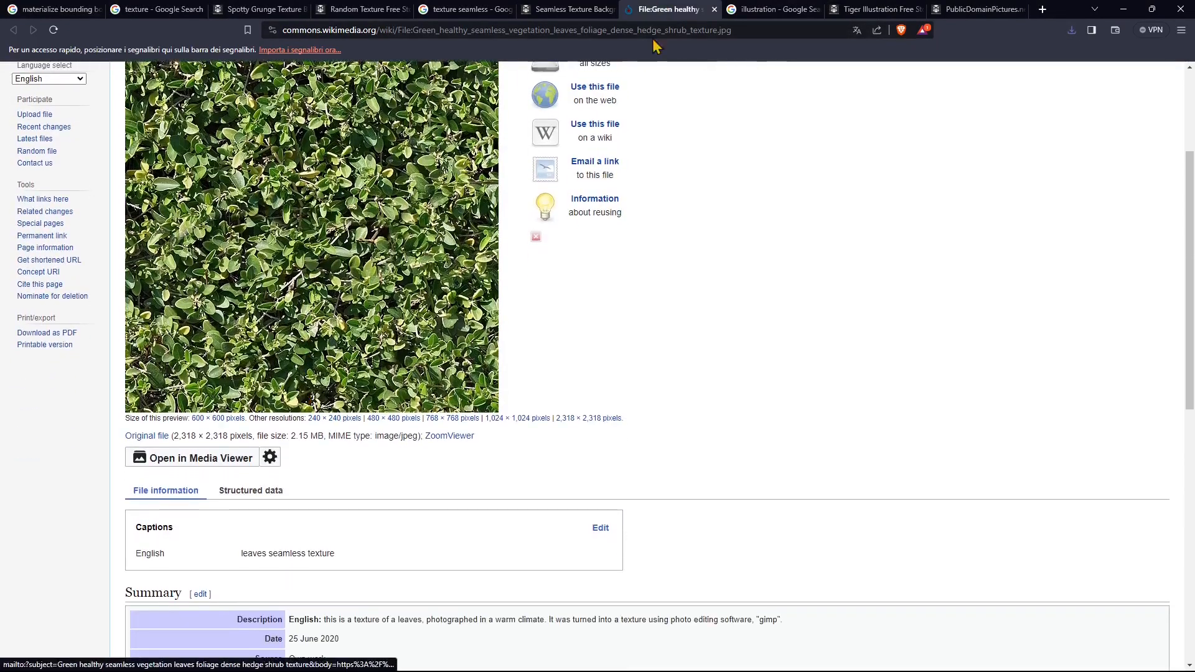
key(ctrl+Tab)
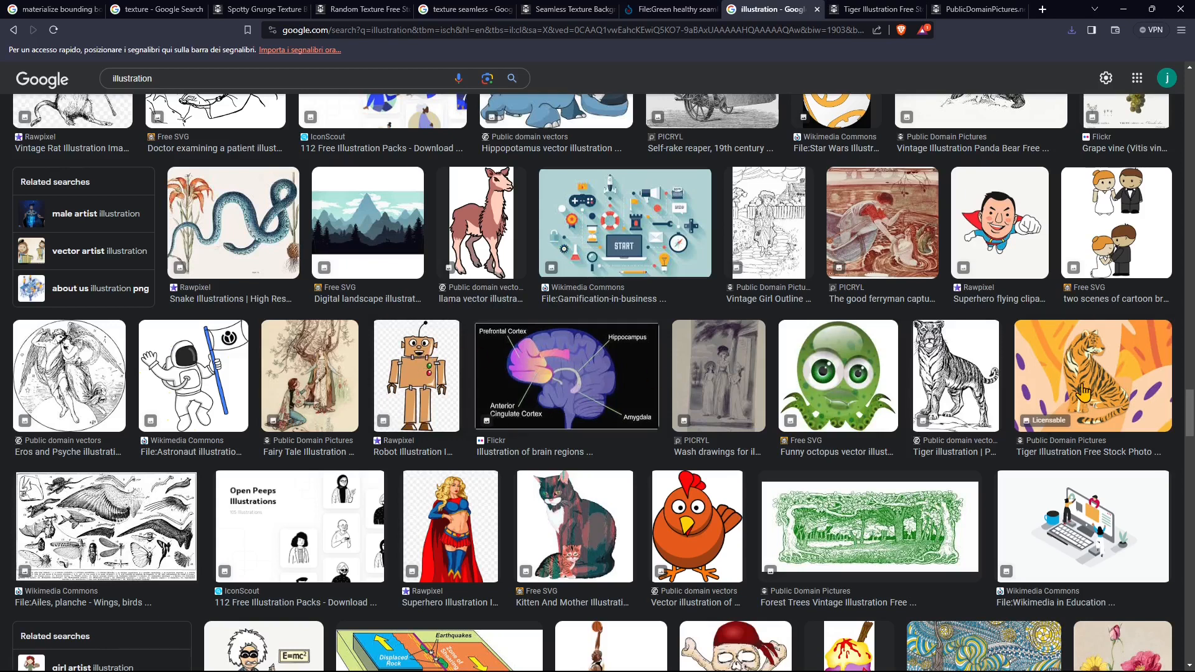
click(868, 8)
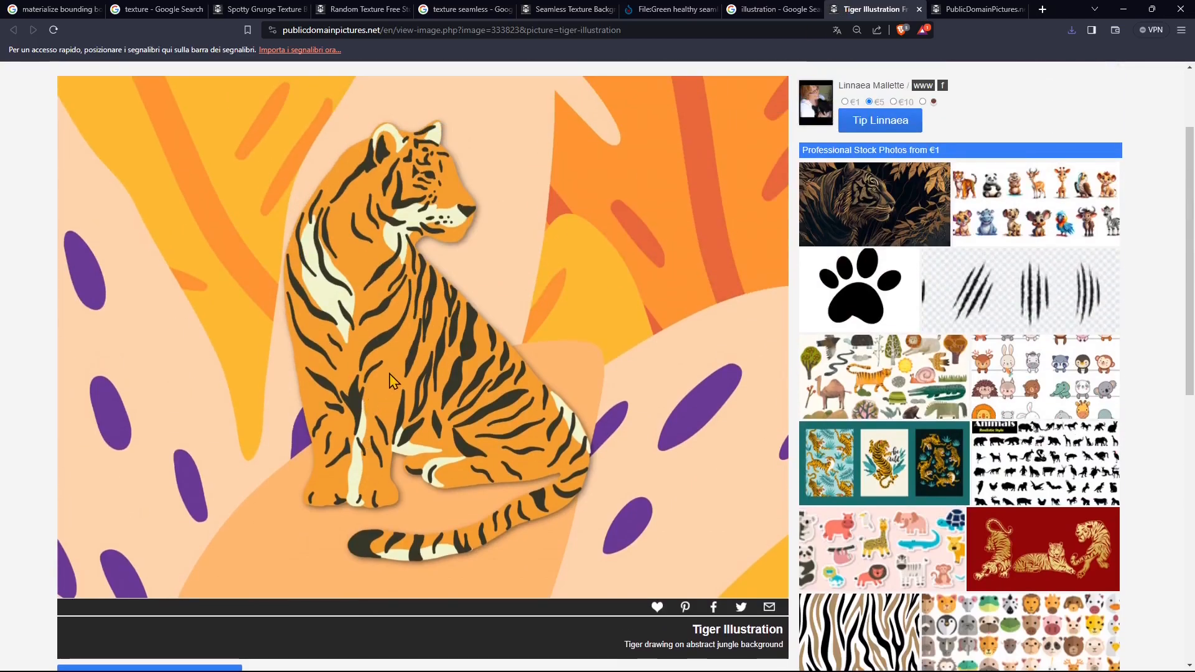
right_click(409, 268)
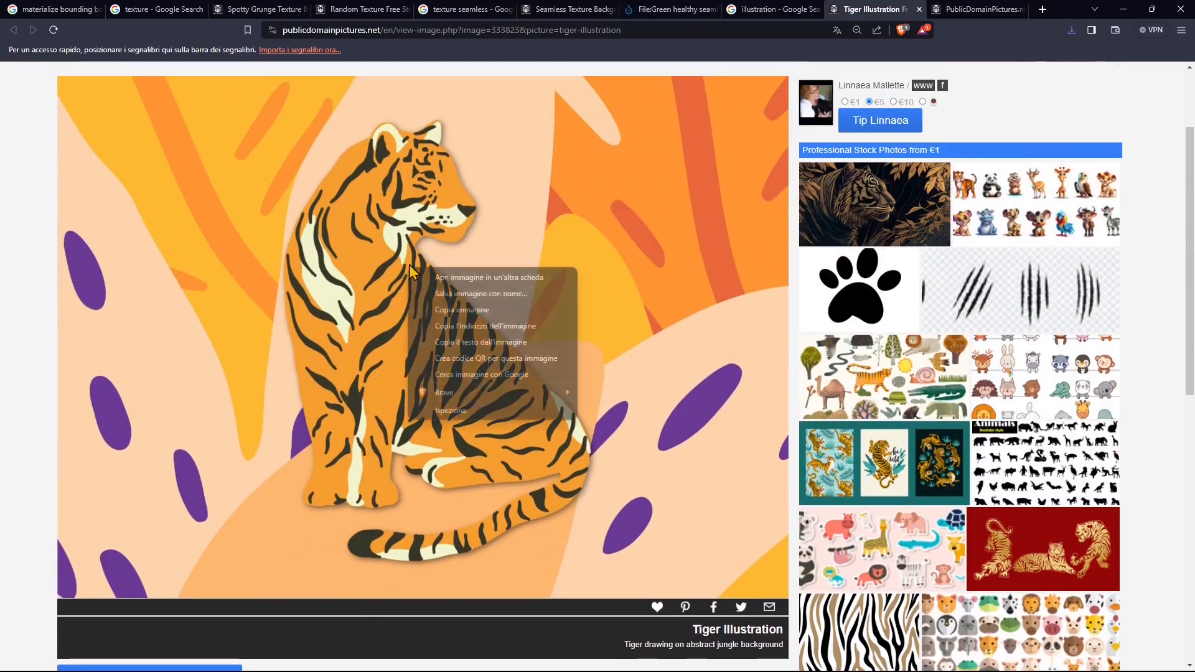
click(480, 293)
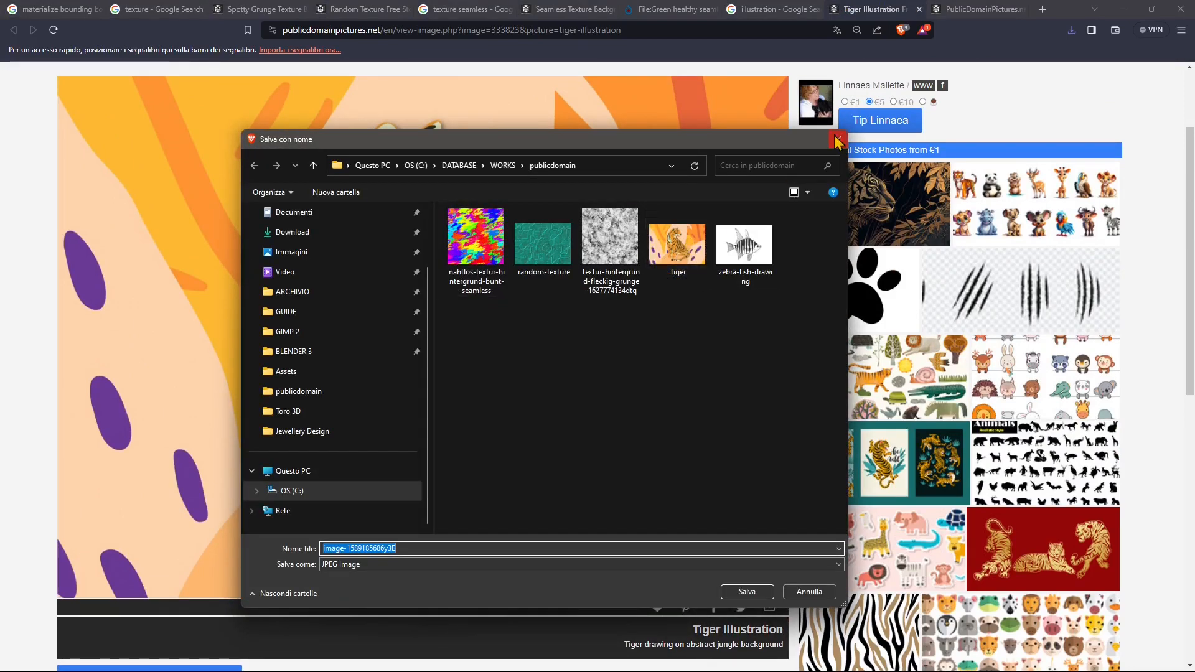
key(Return)
- Check the Tiger Illustration's download options and license, and view the larger image on its free-download page
scroll(472, 377, down, 5)
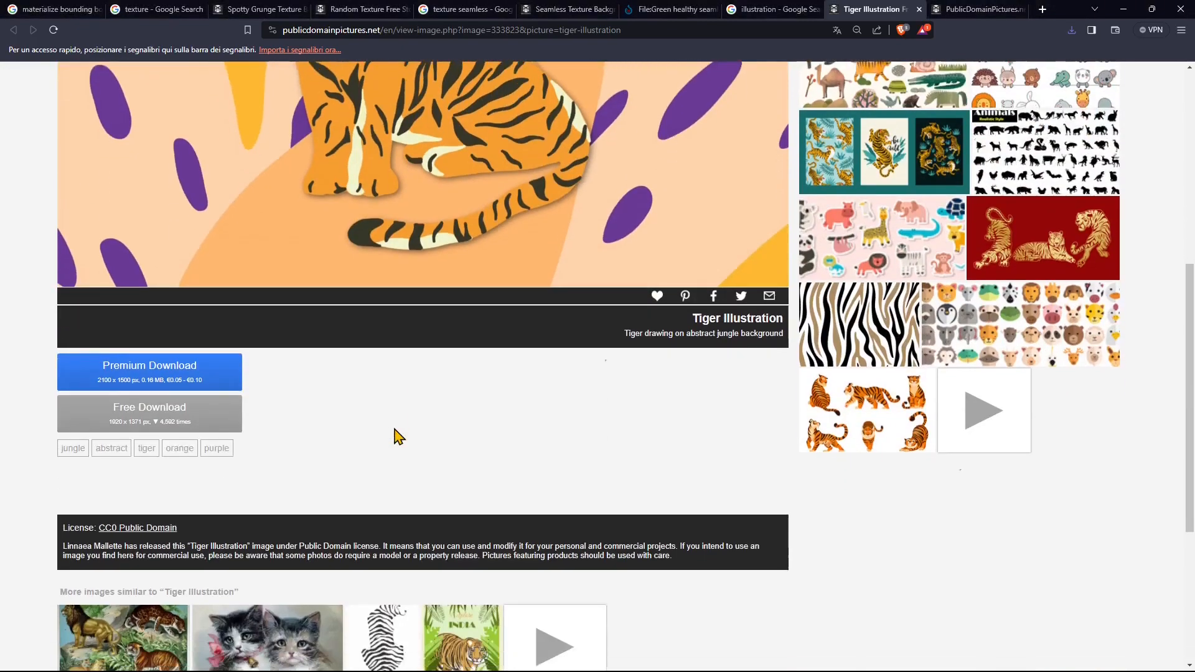
scroll(399, 432, up, 3)
scroll(398, 433, up, 1)
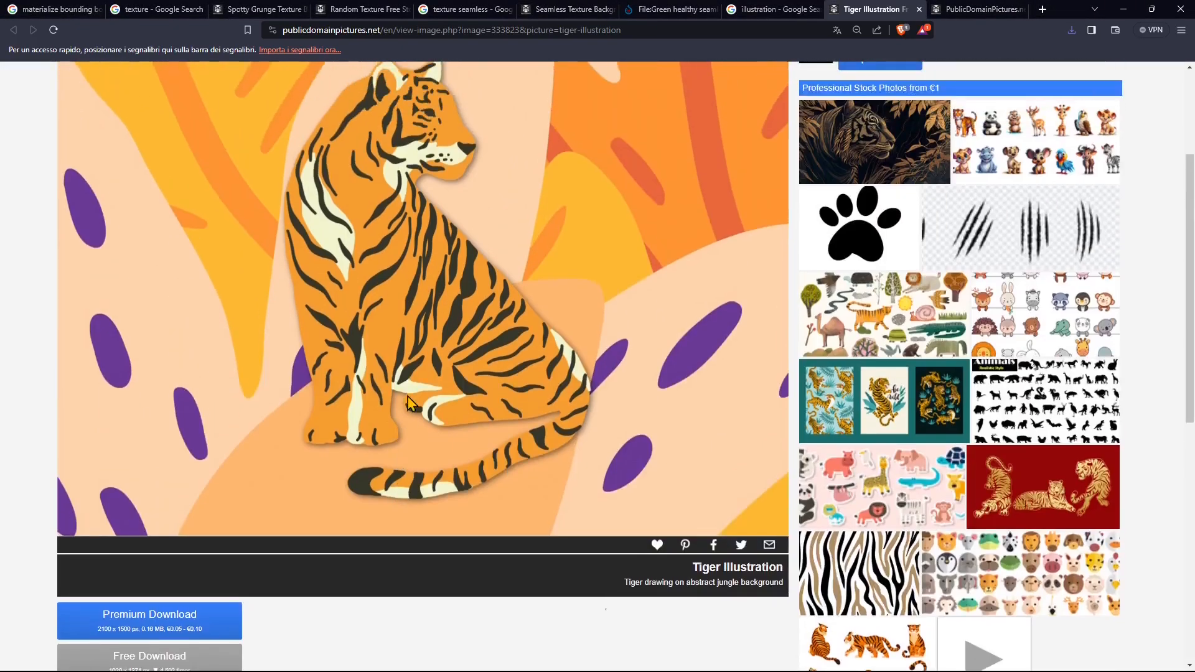
click(972, 8)
scroll(521, 313, up, 2)
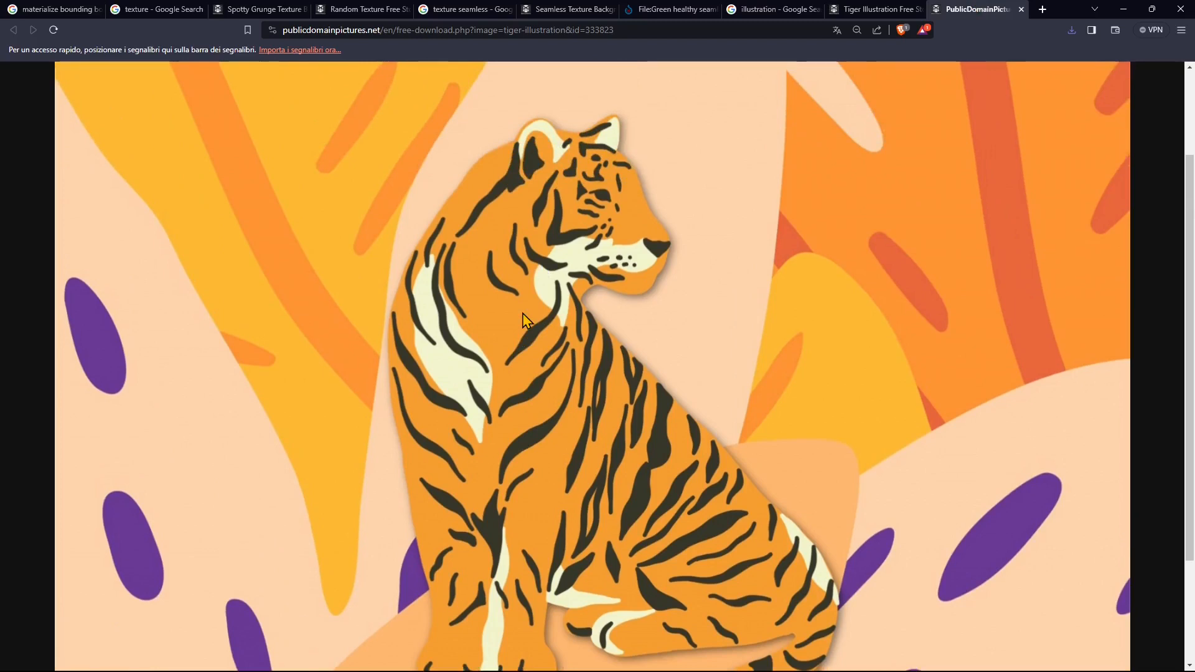
- Switch to Materialize, enlarge its window to nearly fill the screen, and rotate the empty material preview
click(1117, 15)
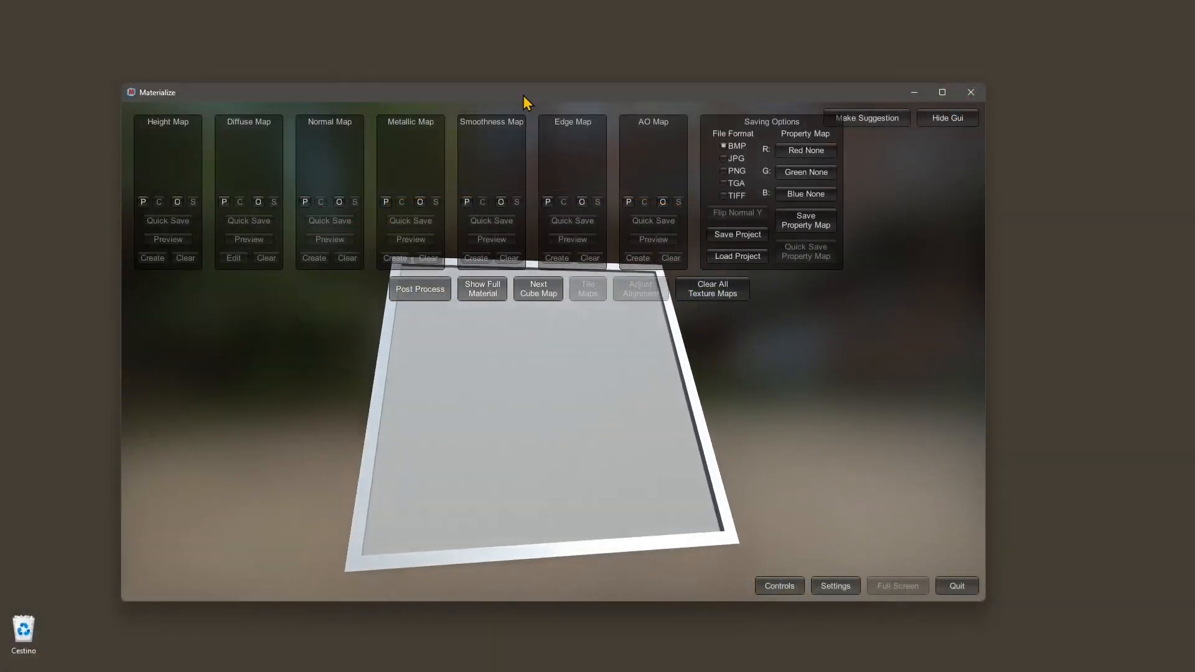
drag(524, 101, 411, 29)
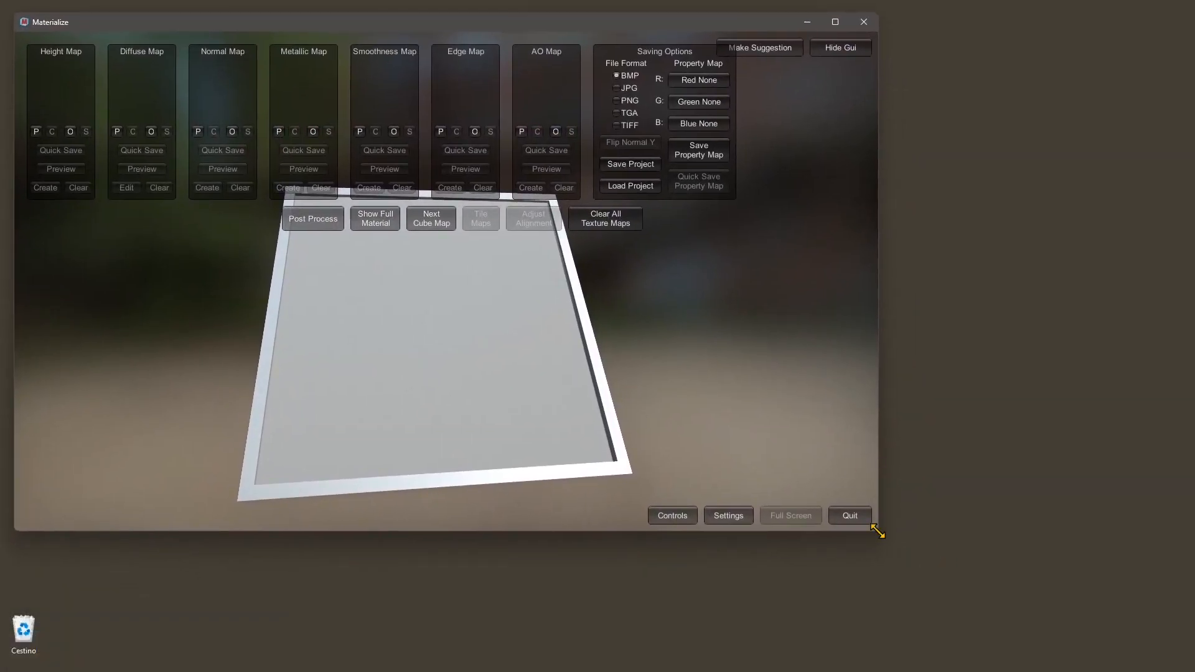
drag(878, 531, 1174, 659)
right_drag(546, 435, 592, 413)
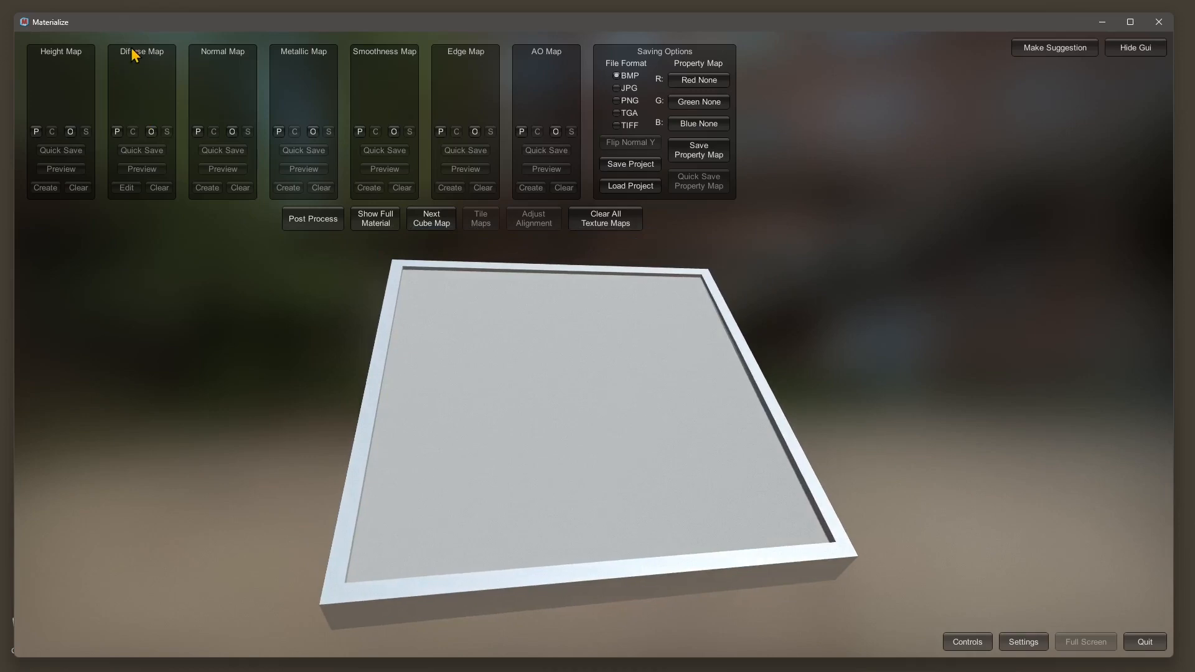
- Load random-texture.jpg from the publicdomain folder inside WORKS as the diffuse map, and look at it on the preview
click(152, 132)
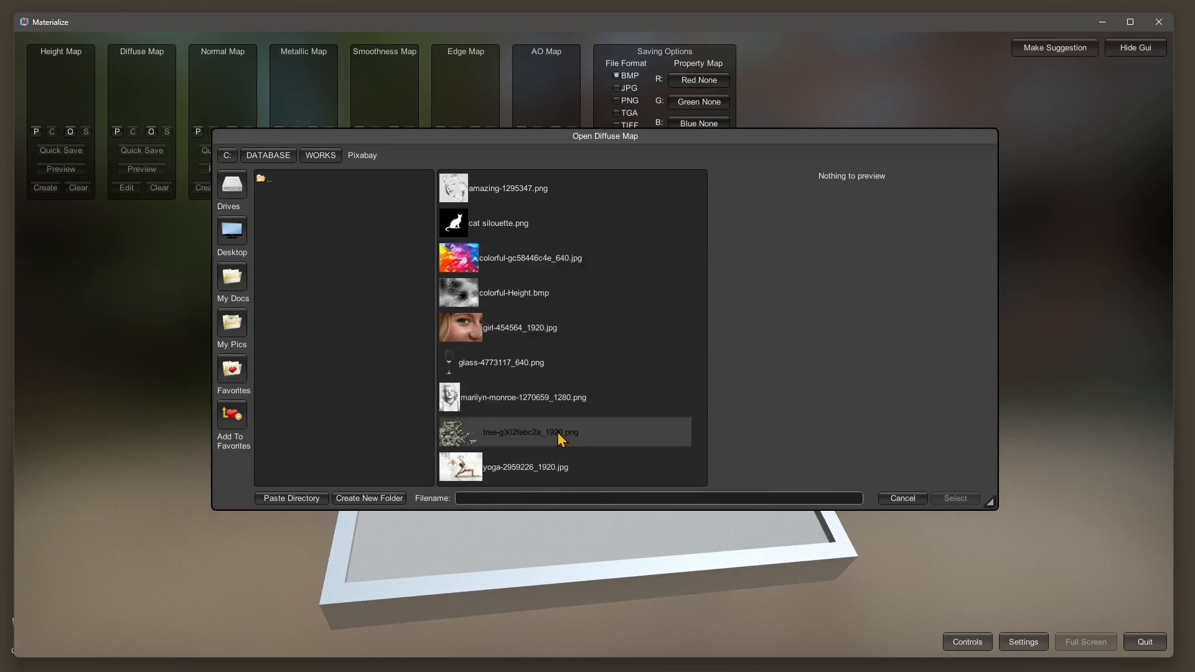
click(321, 155)
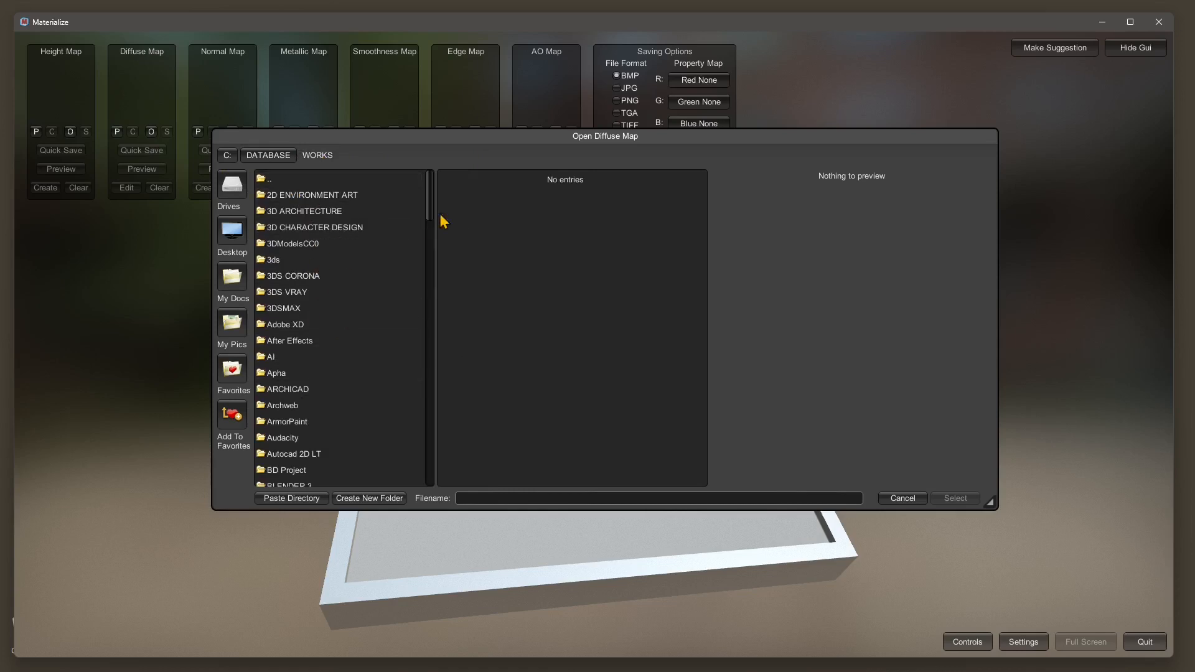
drag(431, 203, 432, 233)
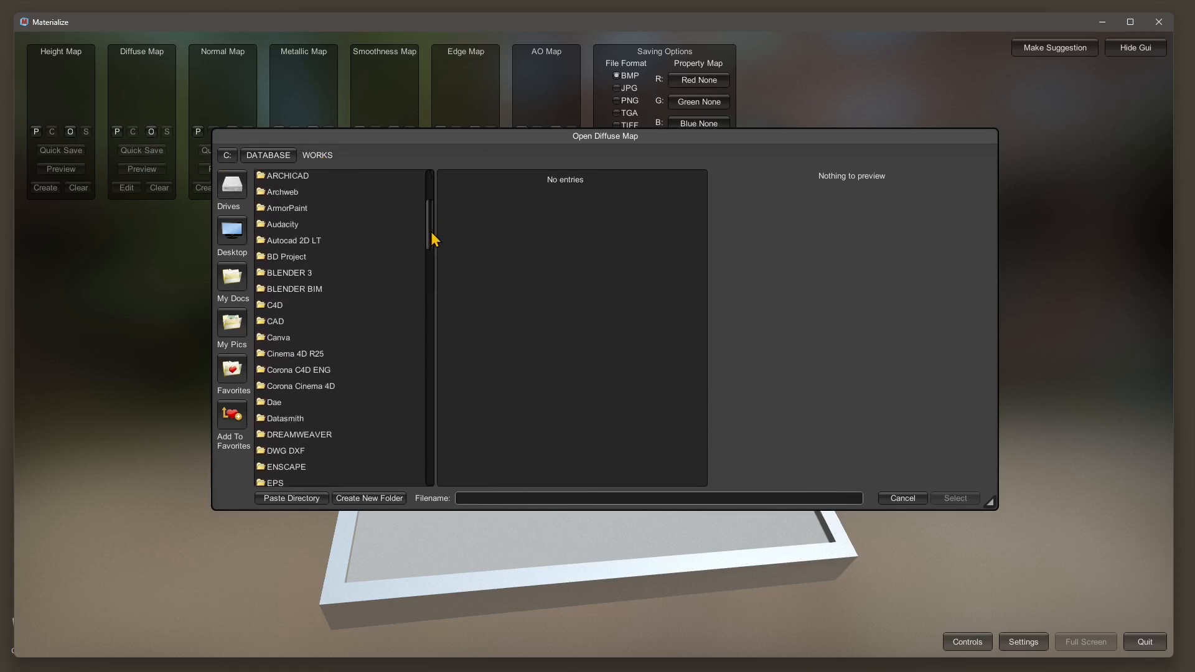
double_click(405, 193)
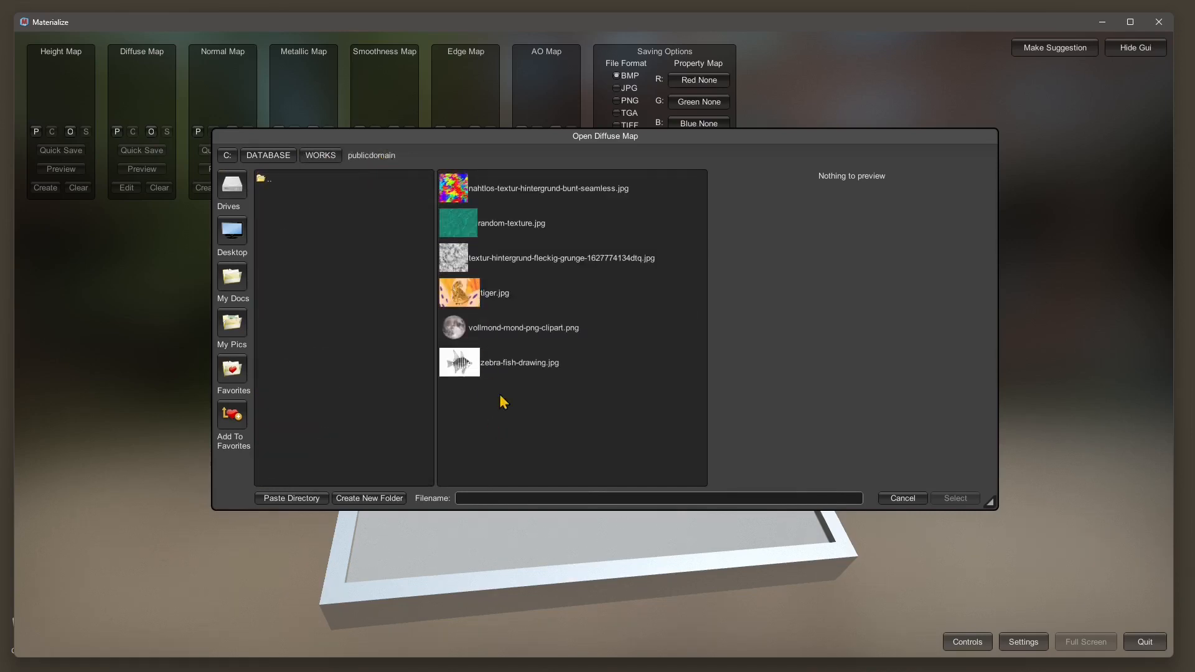
click(473, 227)
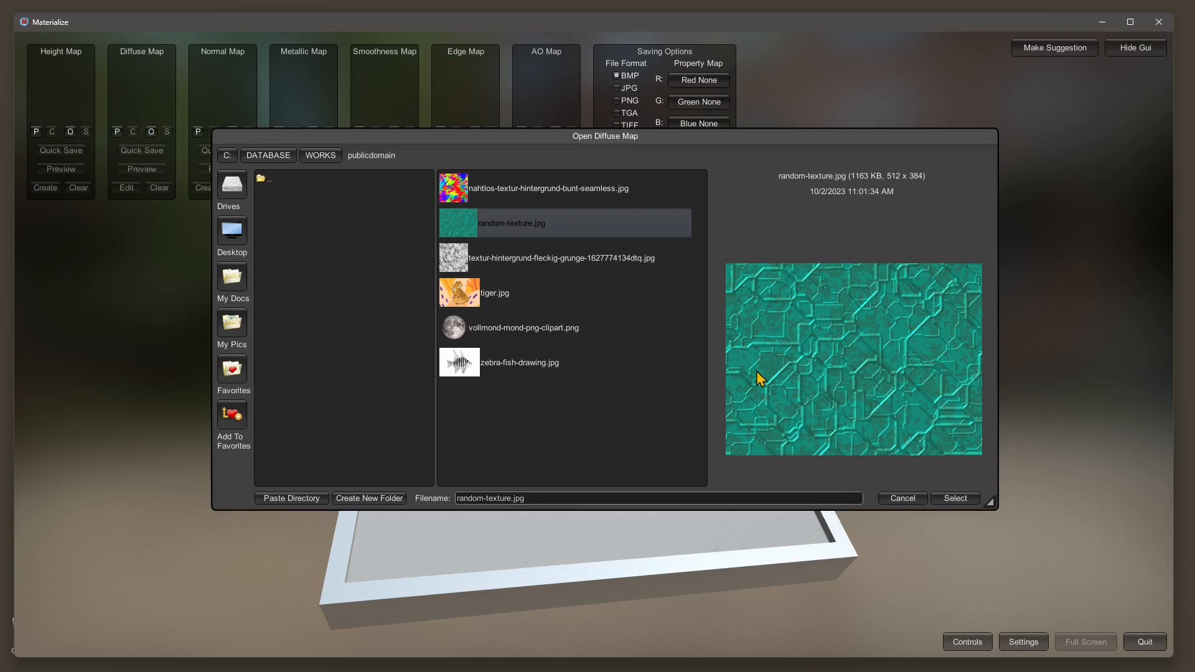
click(944, 501)
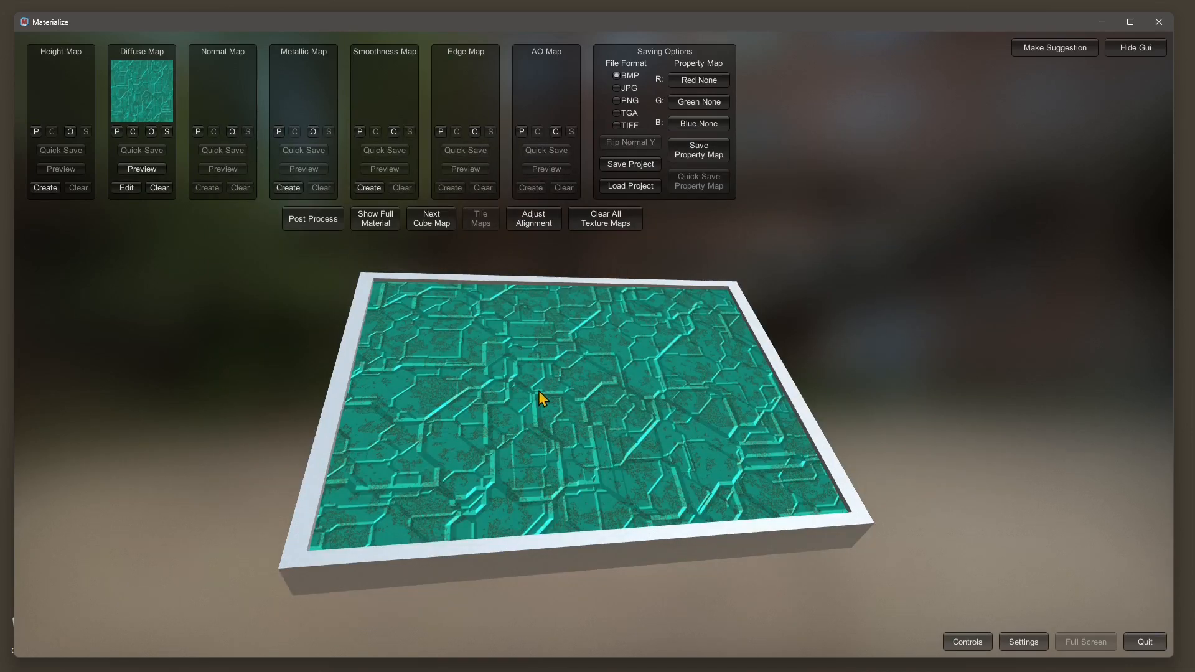
right_drag(541, 400, 526, 423)
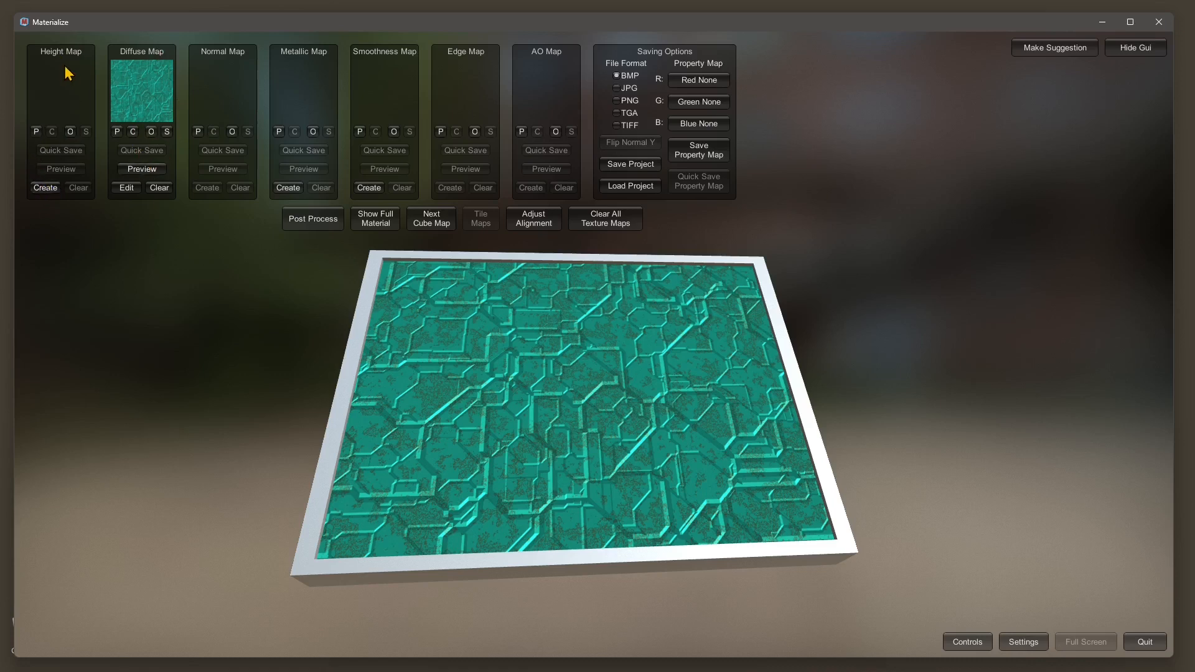
- Start creating a height map from the diffuse texture, shift the height reveal slightly, and reposition the Height From Diffuse window
click(40, 190)
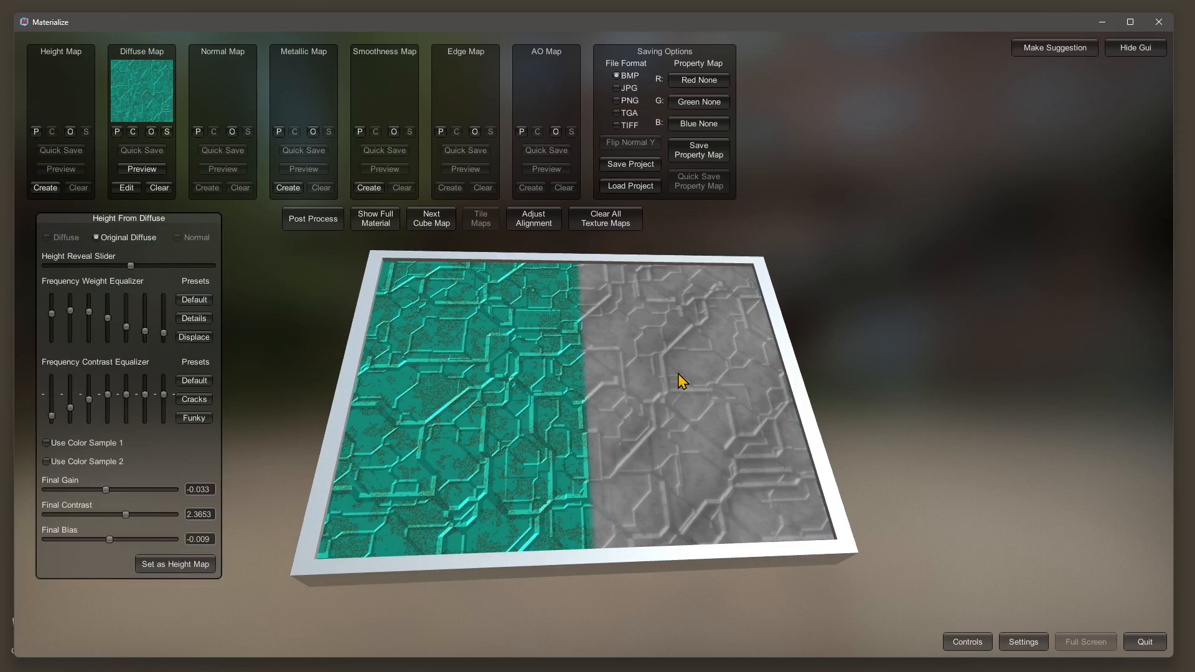
drag(547, 413, 720, 346)
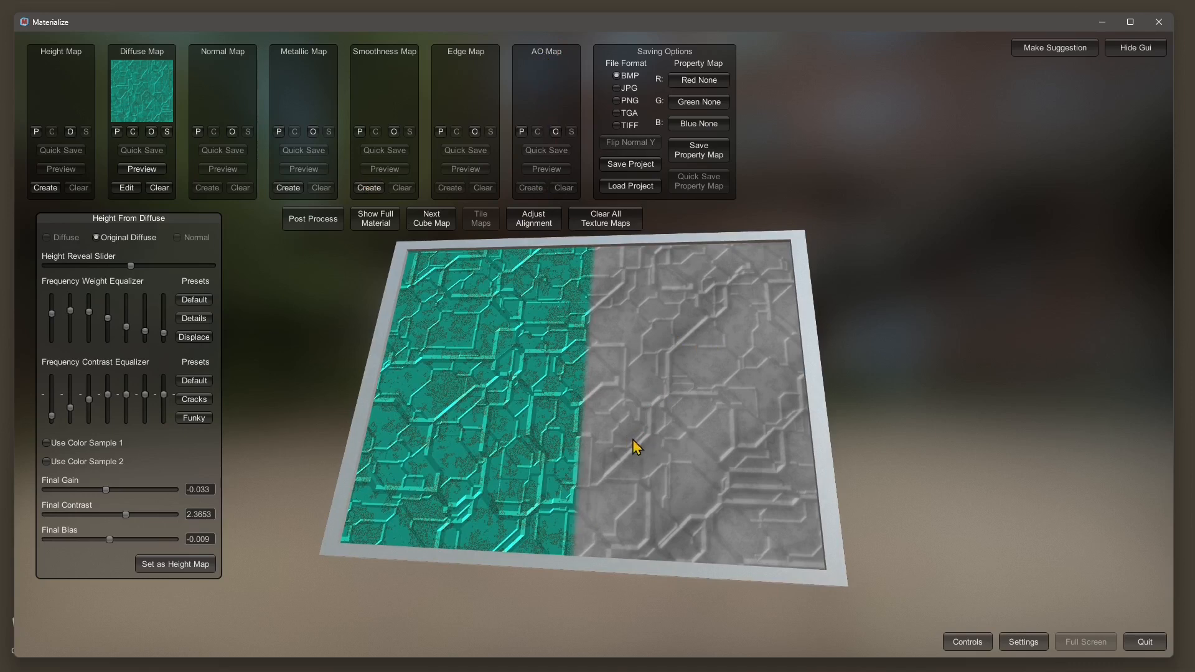
mouse_move(635, 440)
mouse_down()
mouse_move(592, 435)
mouse_move(616, 443)
mouse_up()
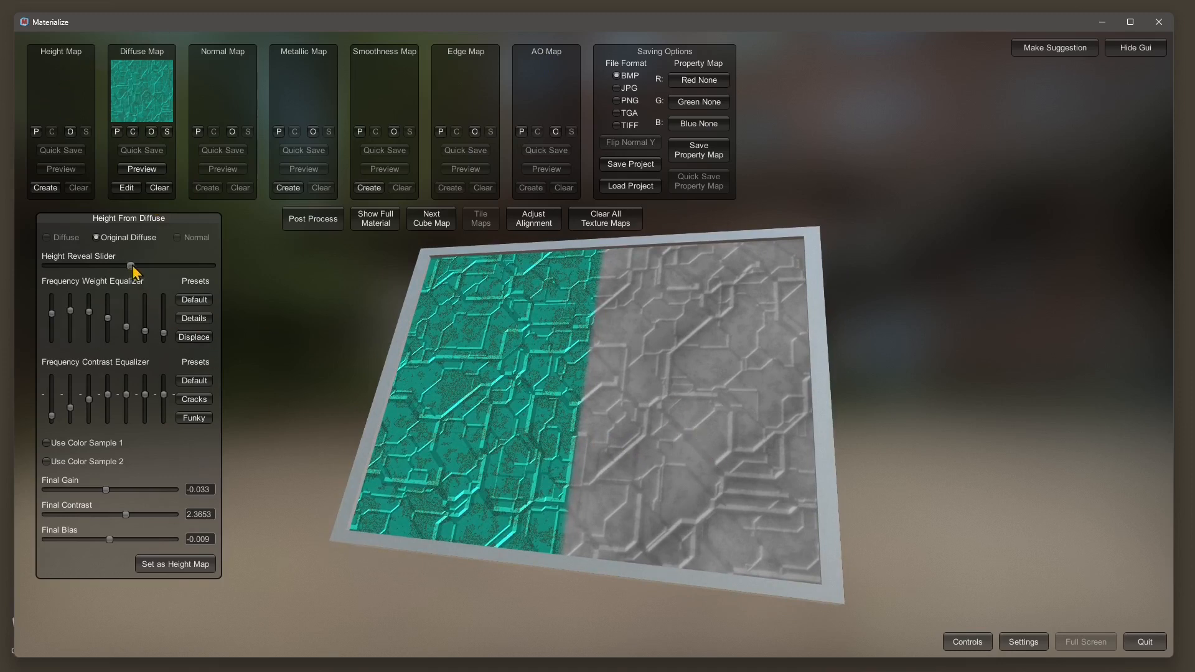
drag(132, 269, 135, 299)
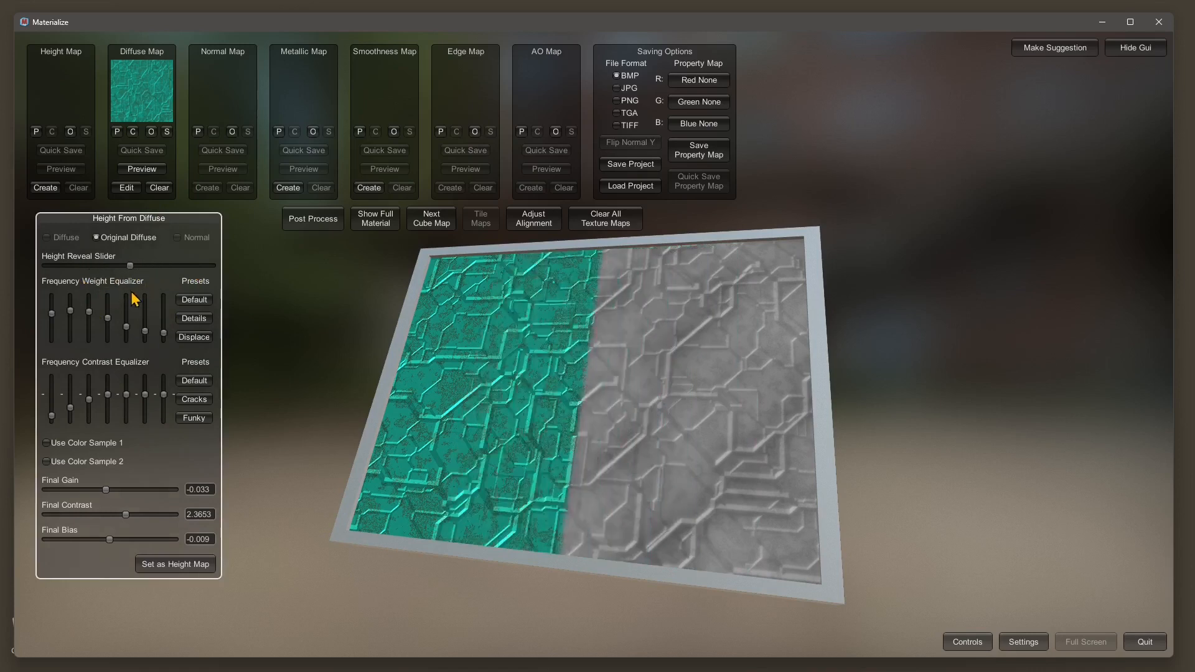
drag(131, 219, 147, 237)
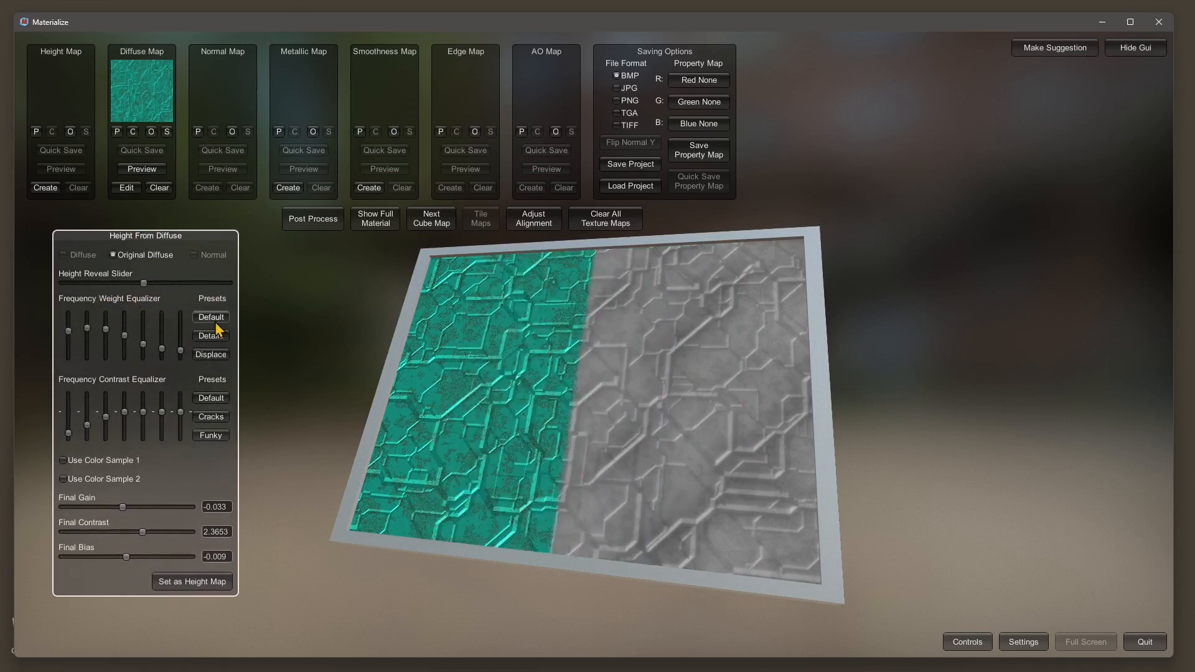
- Try the height map's equalizer presets, finishing with Funky for frequency contrast and Details for frequency weight
click(213, 437)
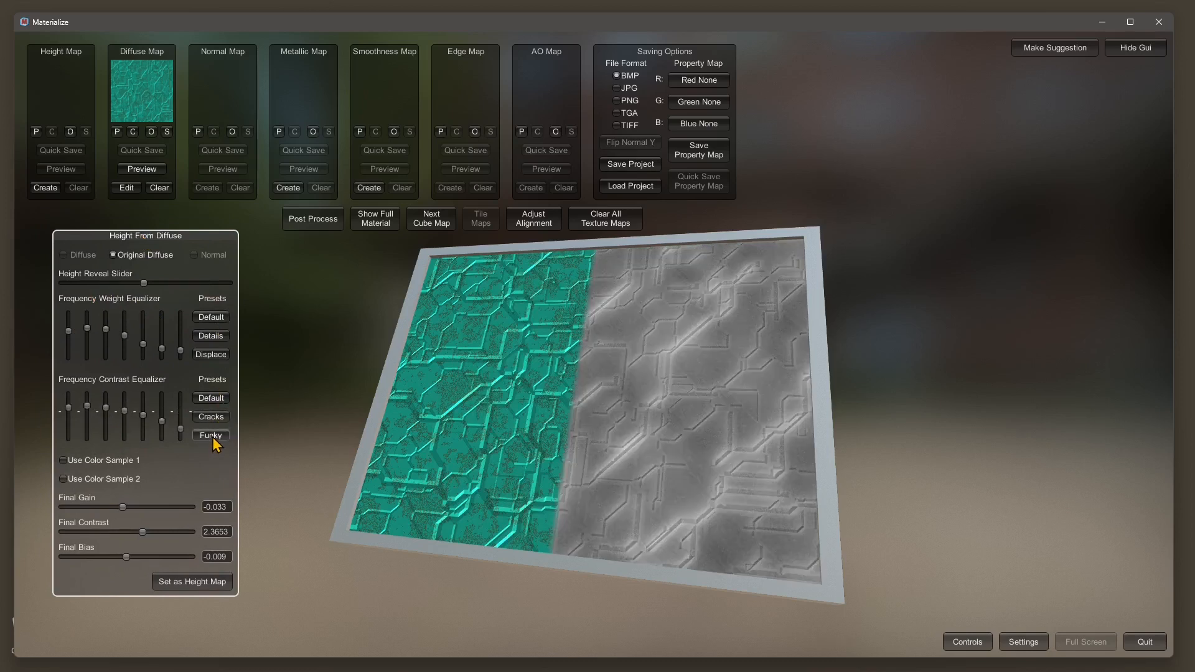
click(212, 418)
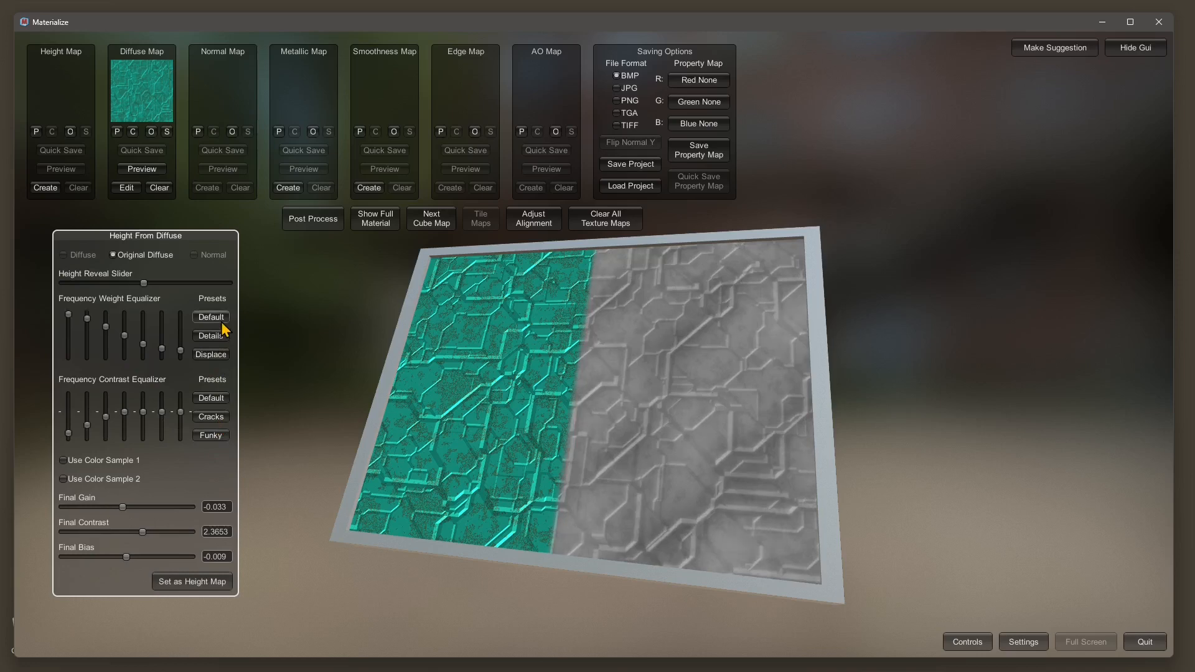
click(210, 354)
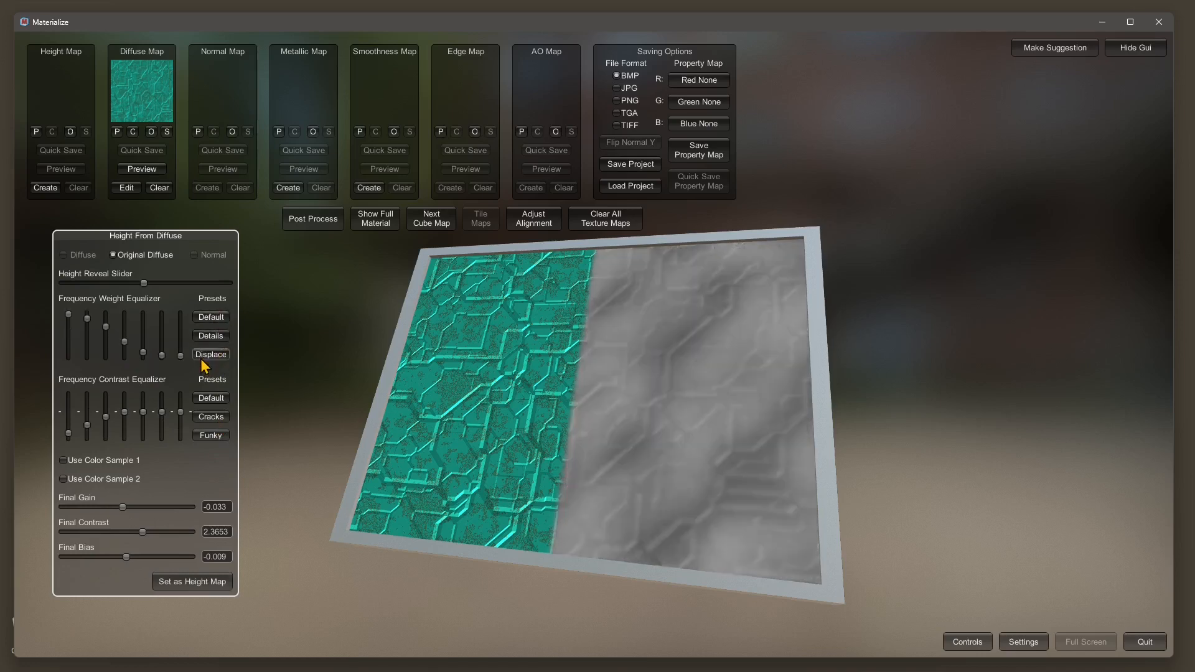
click(210, 398)
click(210, 416)
click(210, 435)
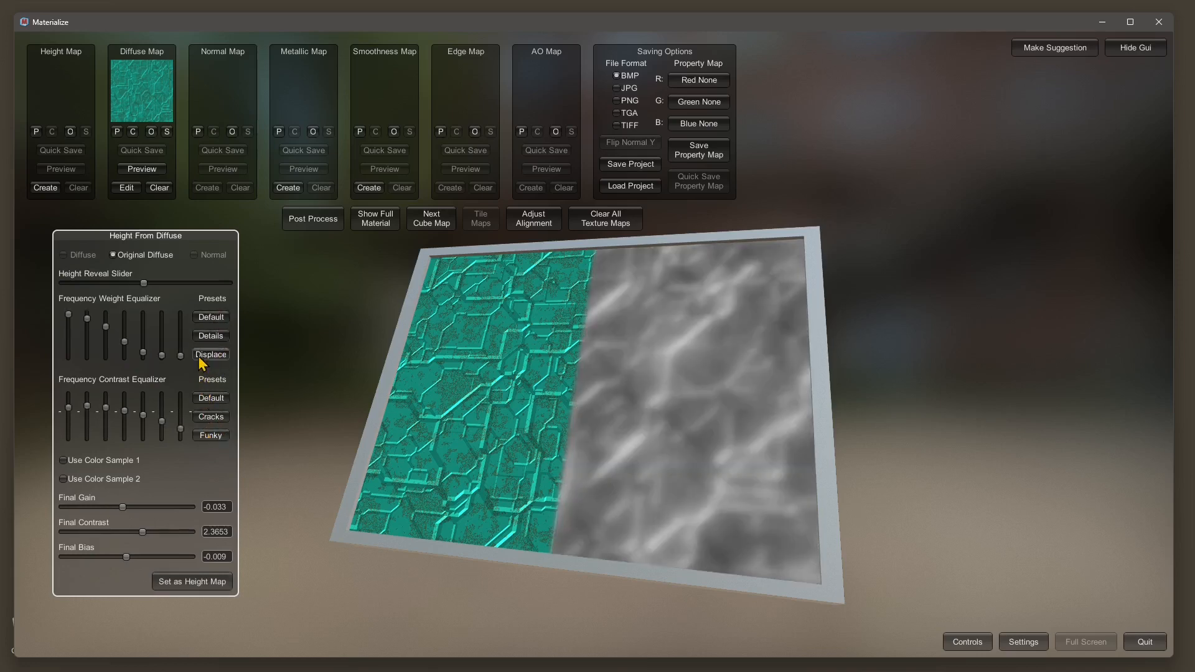
click(210, 335)
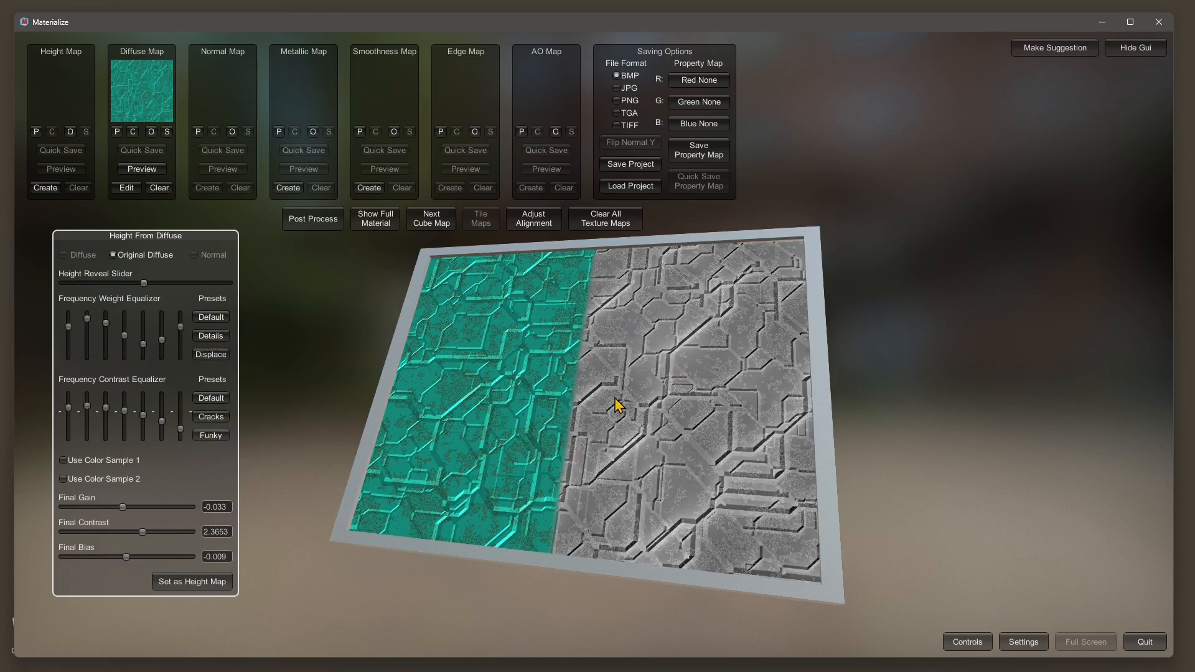
- Customize the Frequency Weight and Frequency Contrast equalizers band by band for a stronger relief, leaving Color Sample 1 unused
click(63, 460)
click(63, 460)
drag(182, 329, 185, 299)
drag(162, 341, 99, 316)
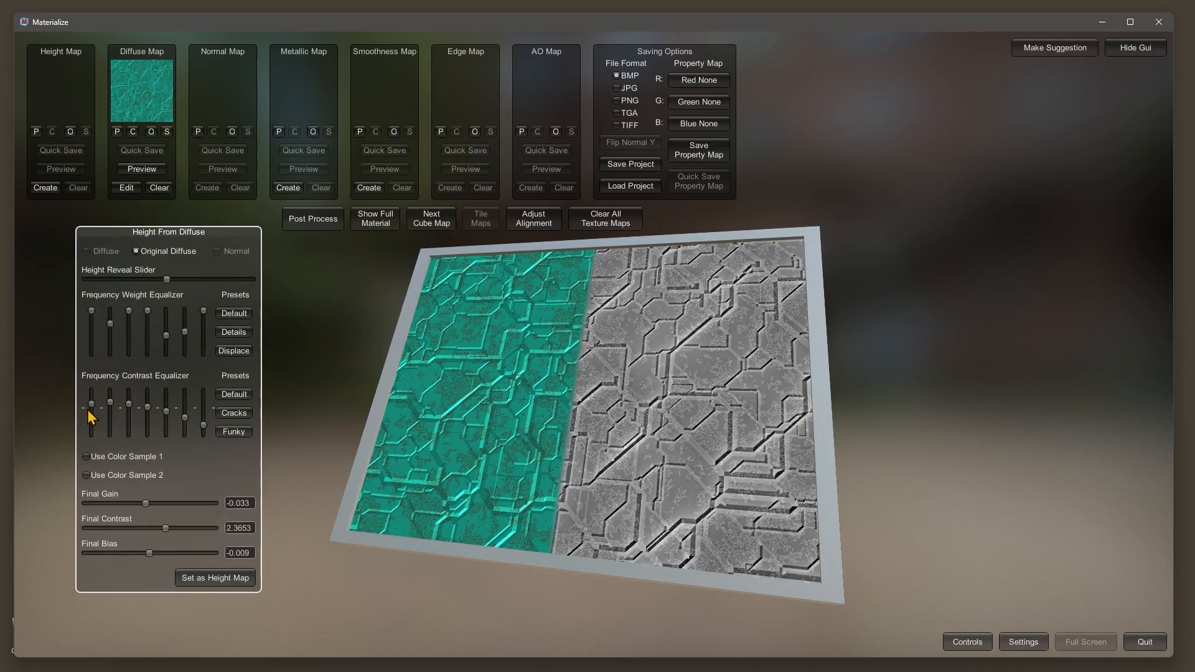
drag(90, 416, 208, 431)
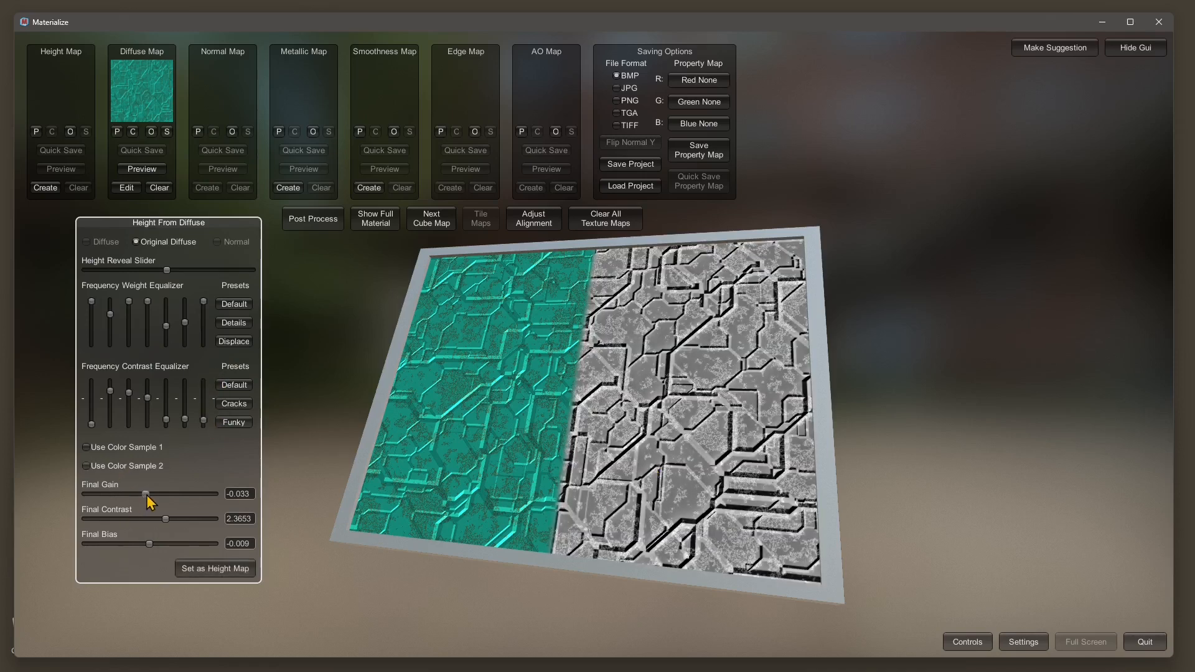
- Set Final Gain to 0.4471, Final Contrast to 2.4615 and Final Bias to 0.1538, and apply the result as the height map
drag(147, 494, 147, 545)
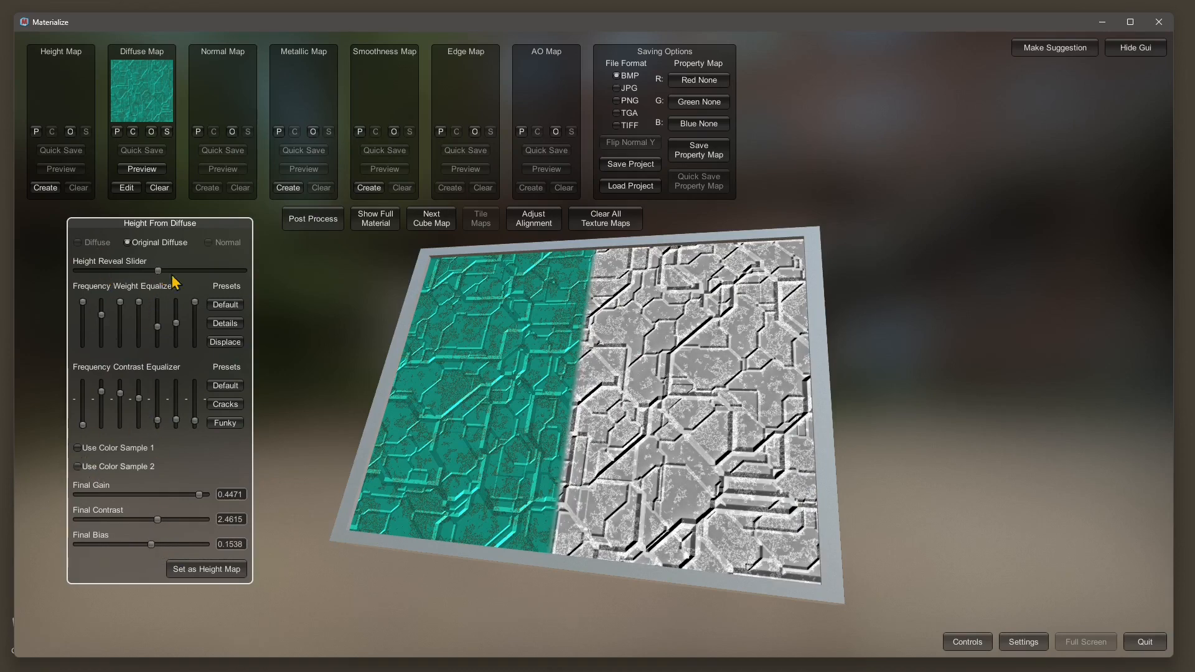
click(210, 570)
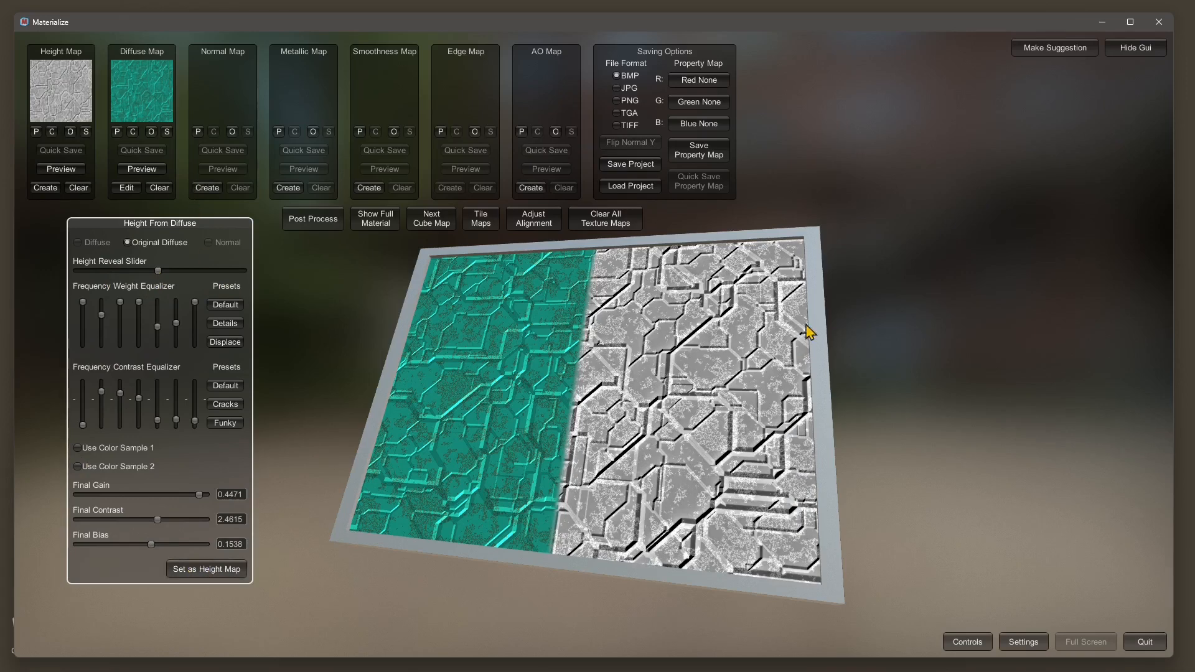
mouse_move(809, 333)
right_down()
mouse_move(555, 422)
mouse_move(618, 432)
mouse_move(544, 421)
mouse_move(681, 311)
mouse_move(395, 318)
right_up()
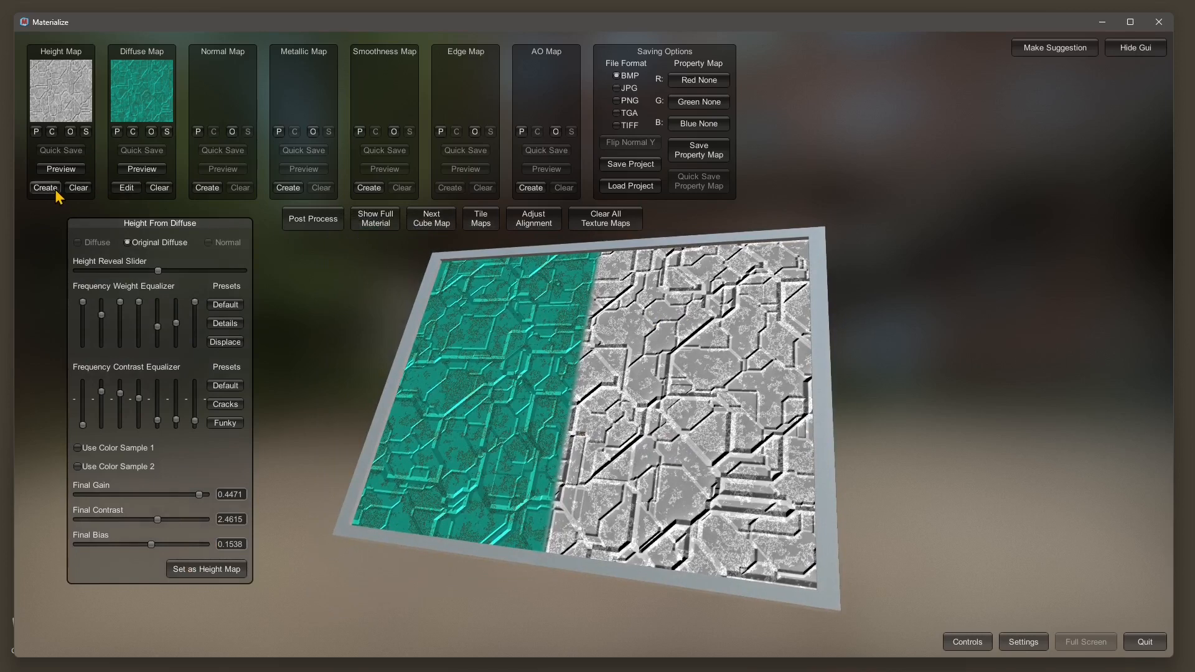
- Save the height map as random-texture-height in the publicdomain folder, basing the name on random-texture.jpg
click(86, 134)
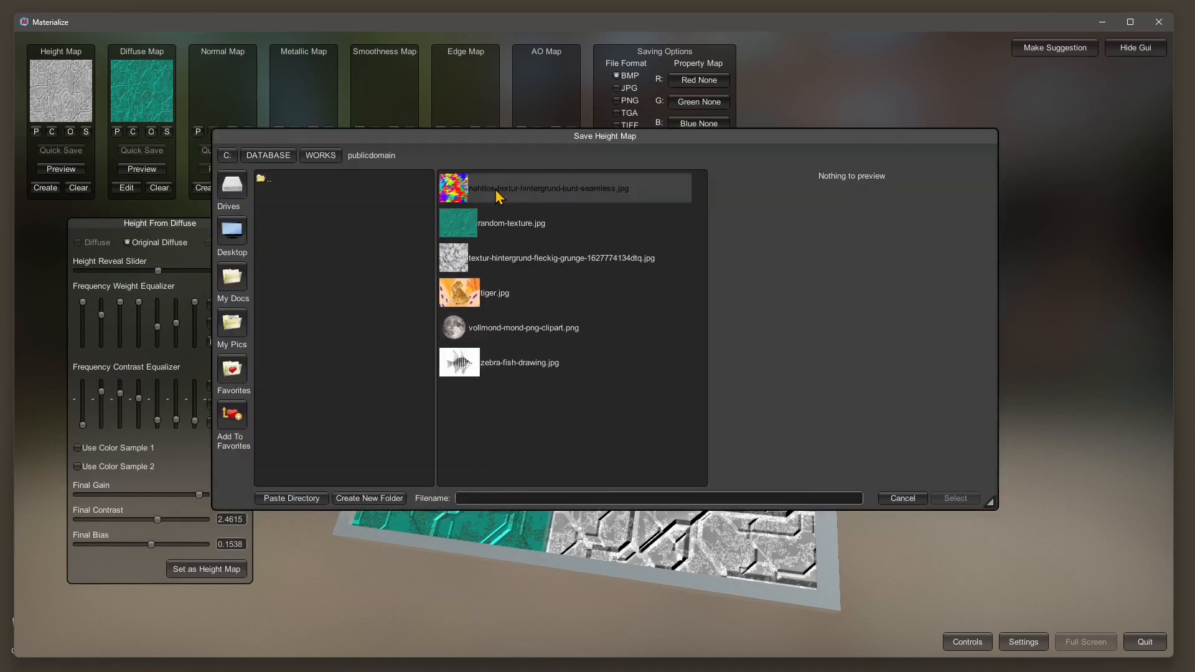
click(490, 228)
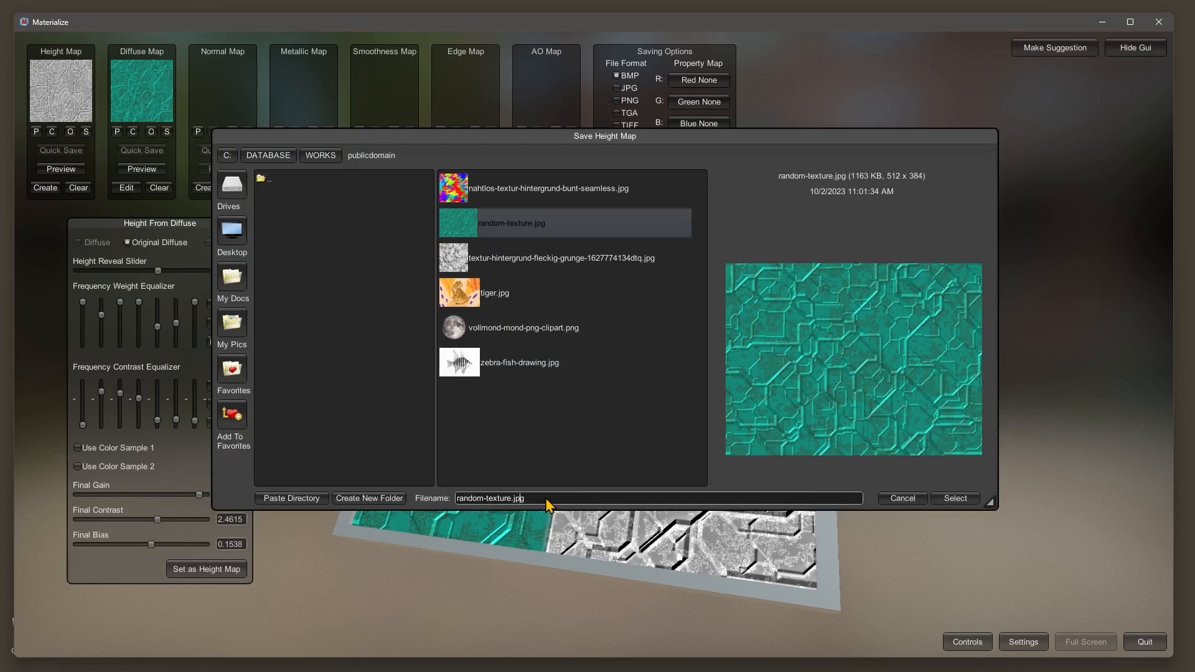
key(BackSpace)
text(-height)
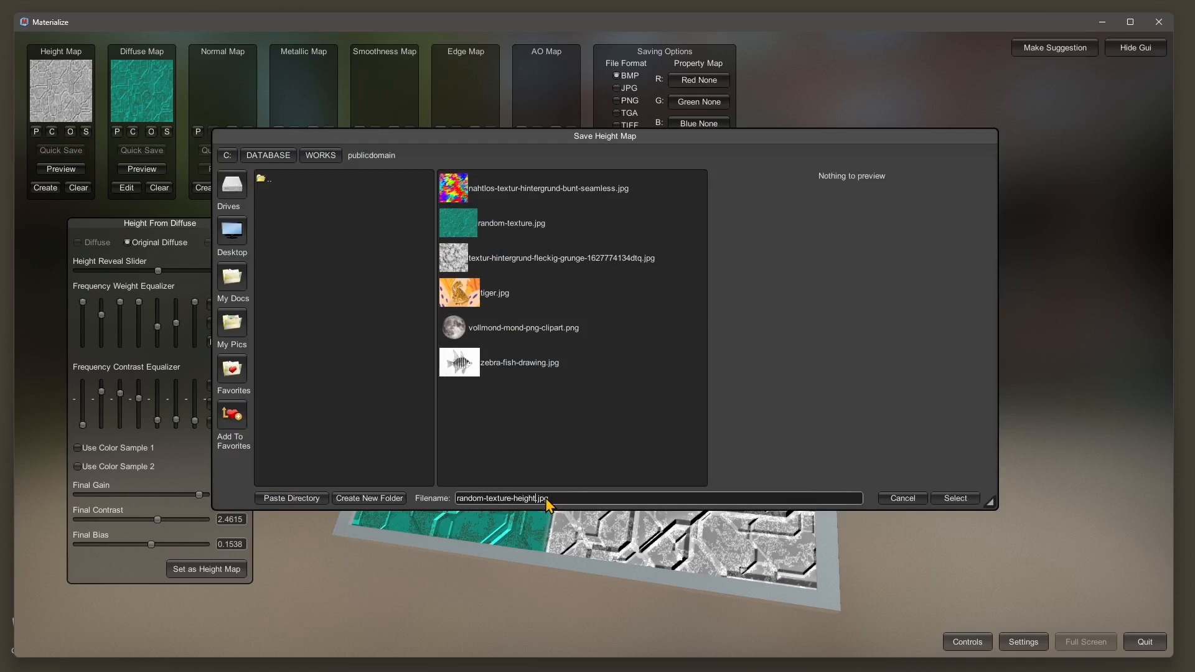
click(952, 499)
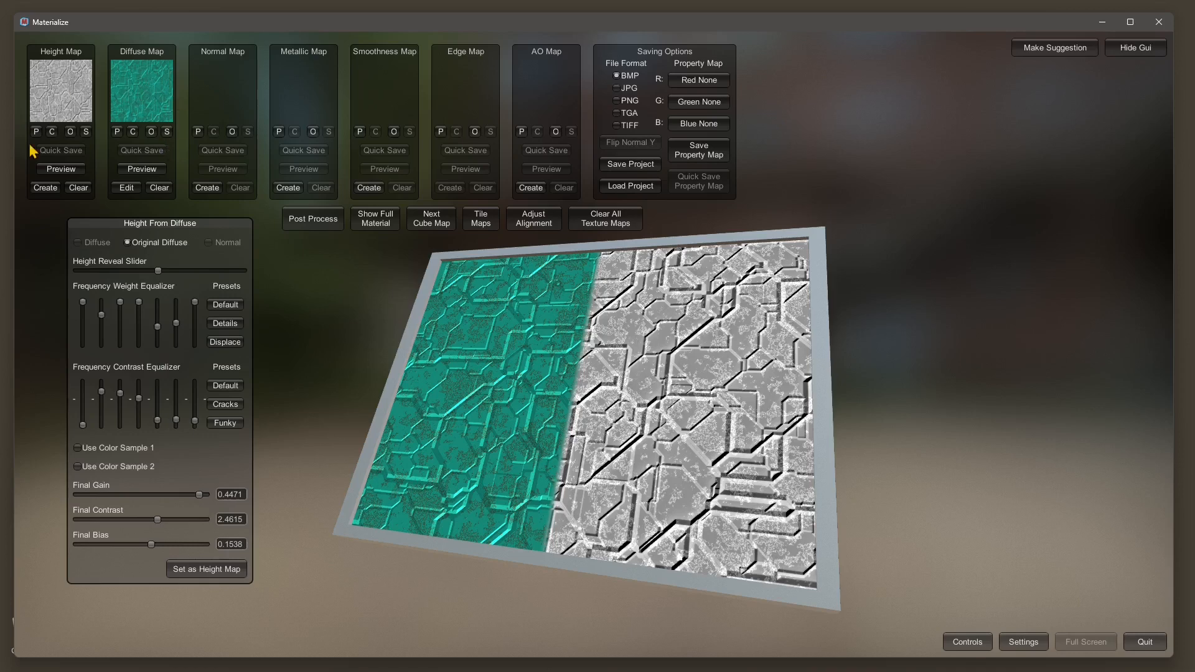
- Clear all texture maps and load tiger.jpg from the publicdomain folder as the diffuse map
click(598, 227)
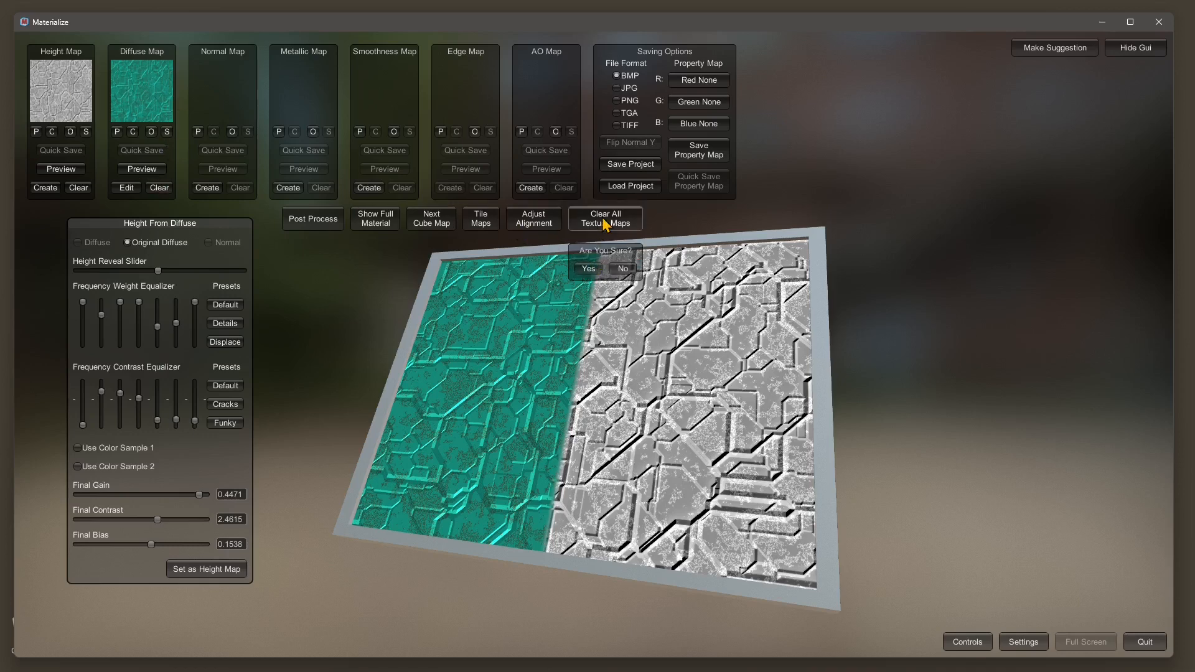
click(582, 273)
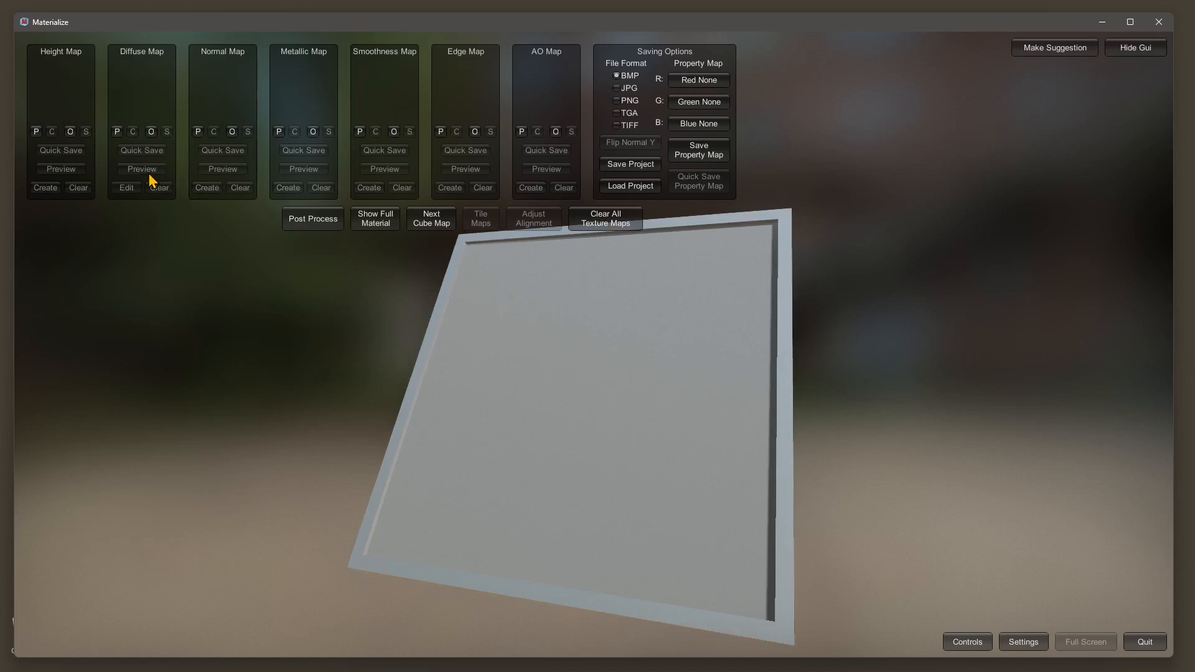
click(149, 133)
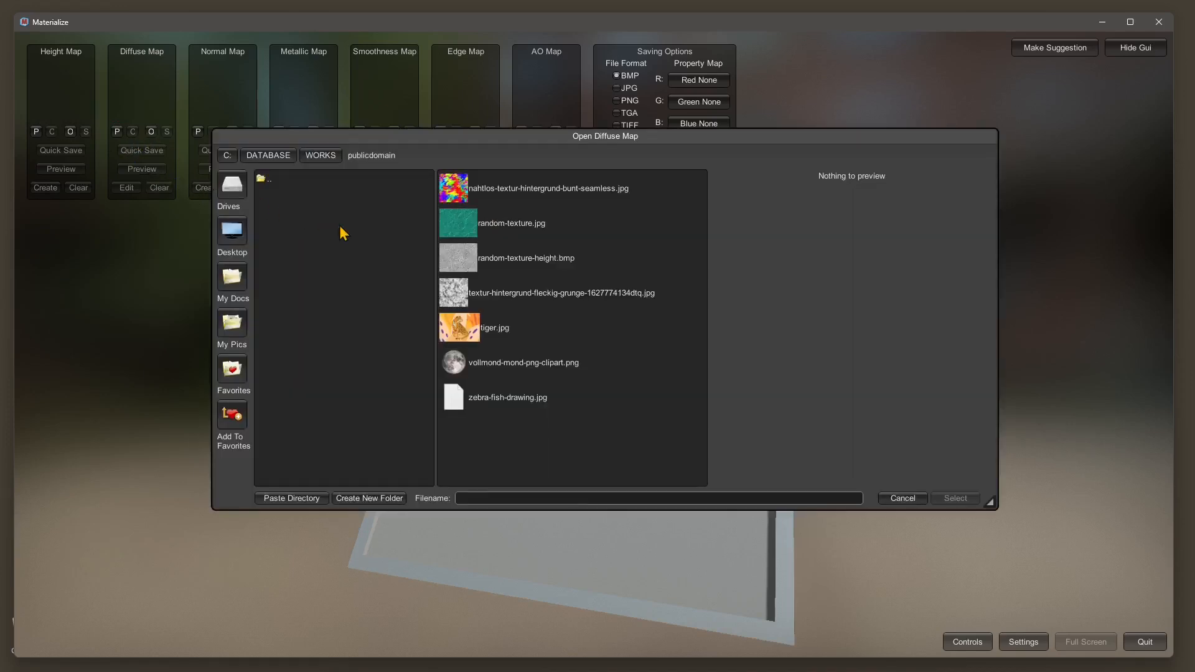
click(490, 327)
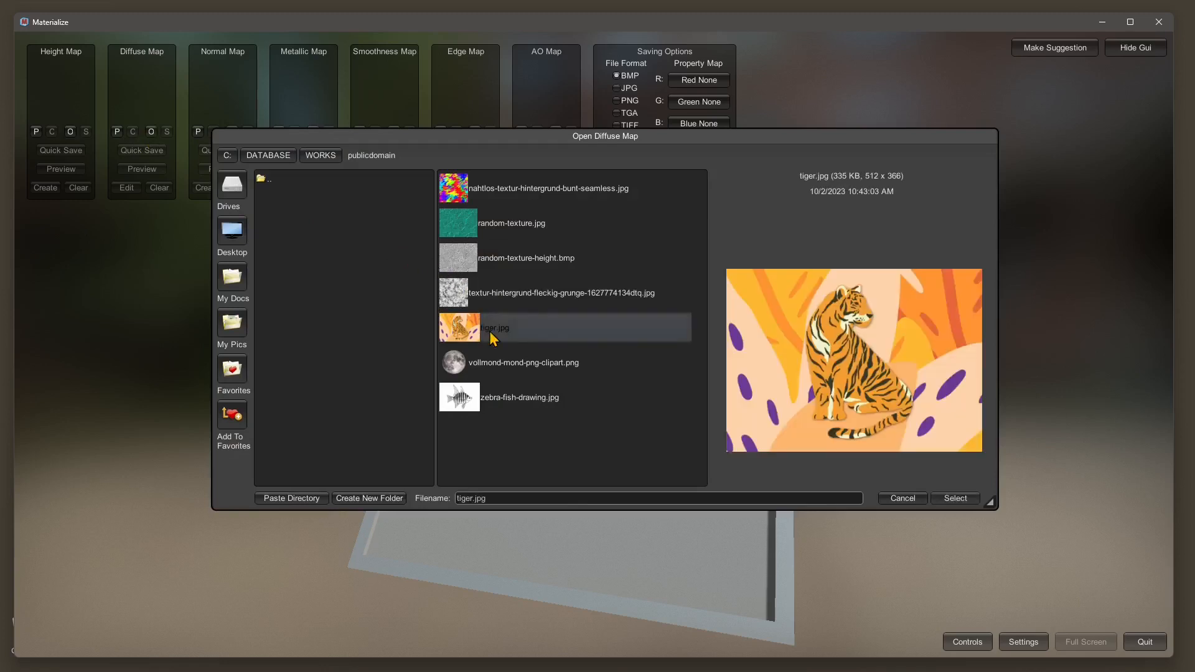
click(953, 498)
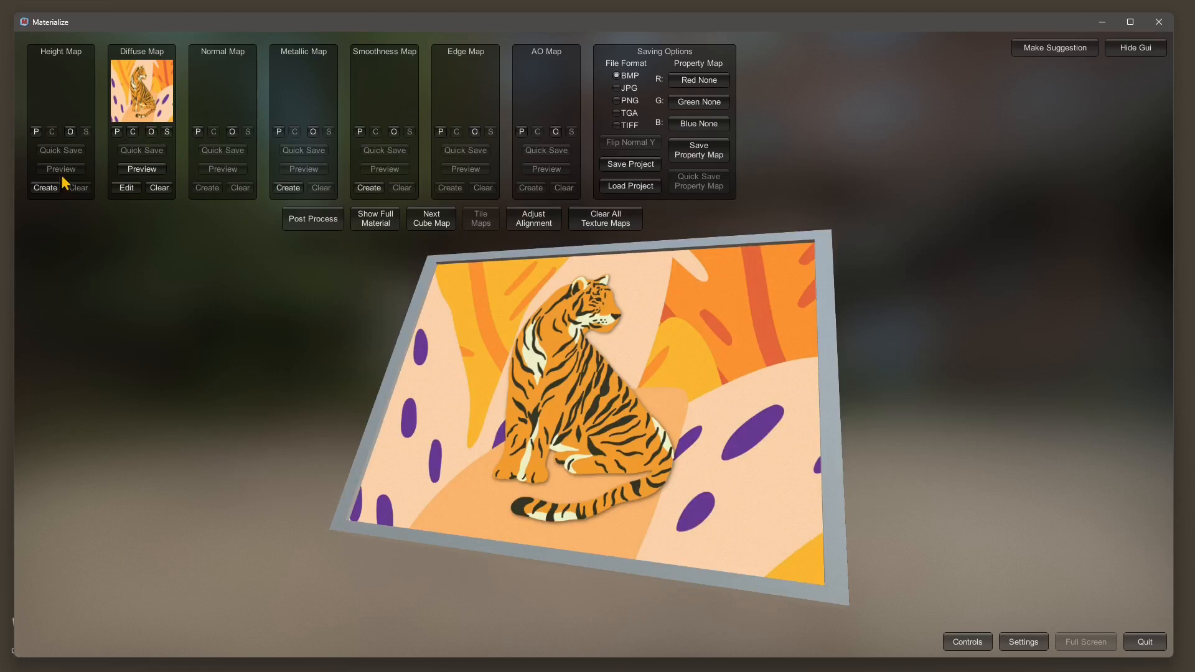
- Start creating a height map from the tiger image and extend the height reveal over most of the preview
drag(539, 415, 566, 409)
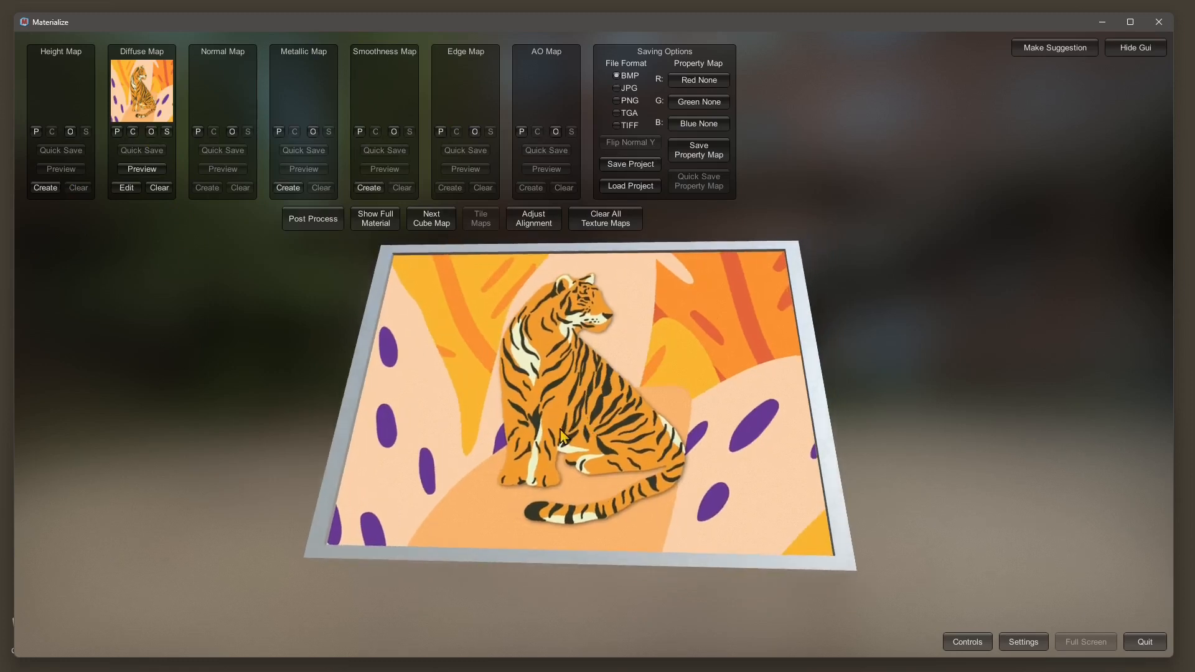
click(45, 188)
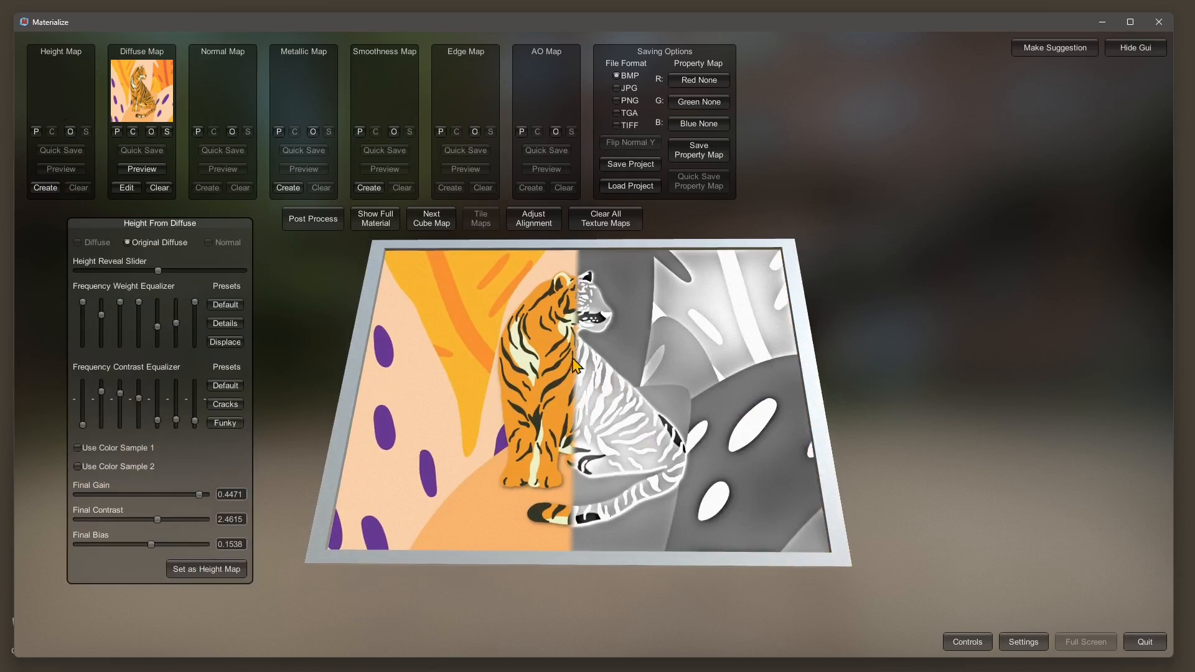
drag(569, 359, 591, 389)
drag(158, 271, 128, 290)
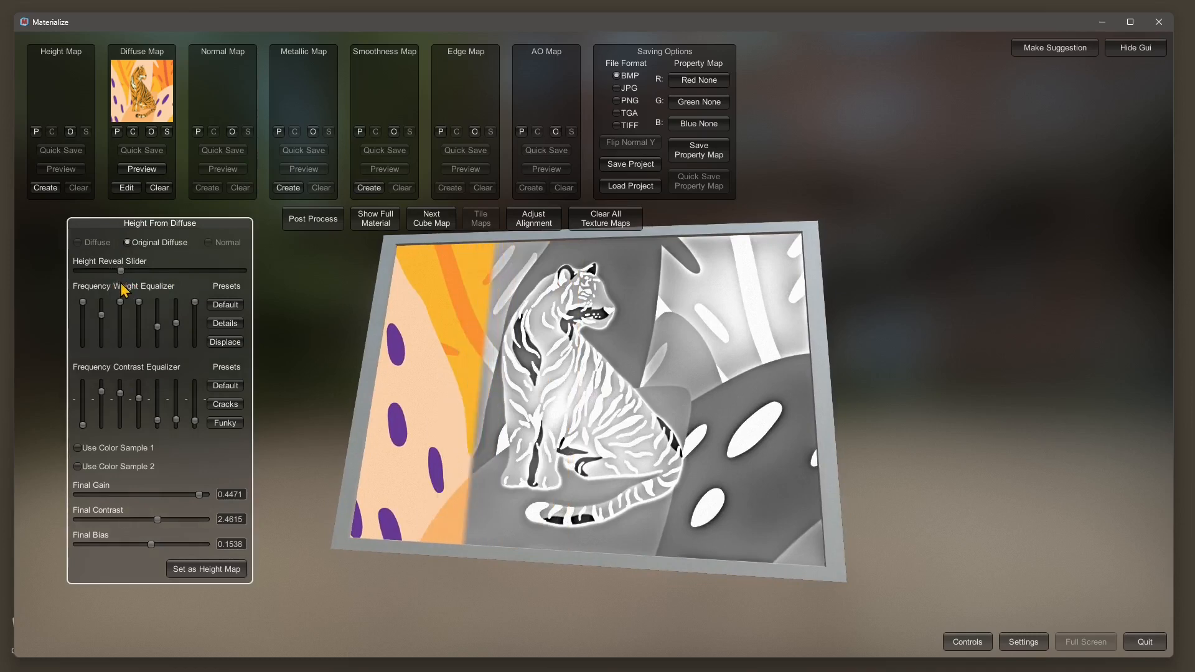
- Try the Default, Details and Displace weight presets, and the Default, Cracks and Funky contrast presets on the tiger height map
click(213, 309)
click(232, 324)
click(226, 344)
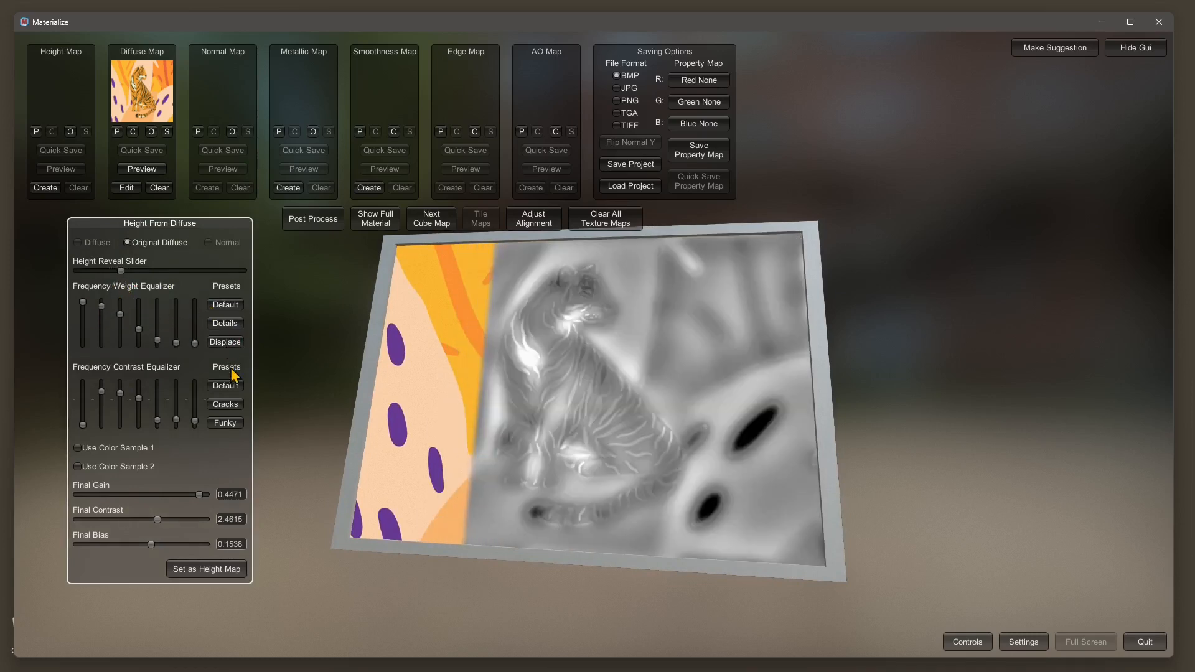
click(235, 388)
click(234, 406)
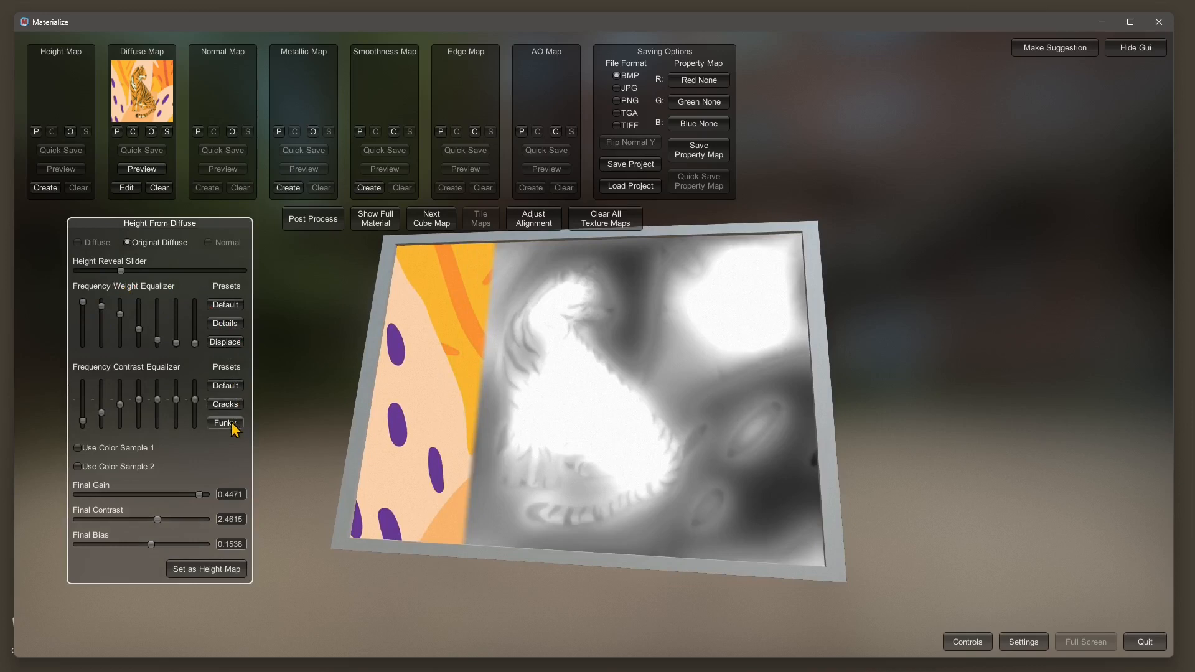
click(232, 423)
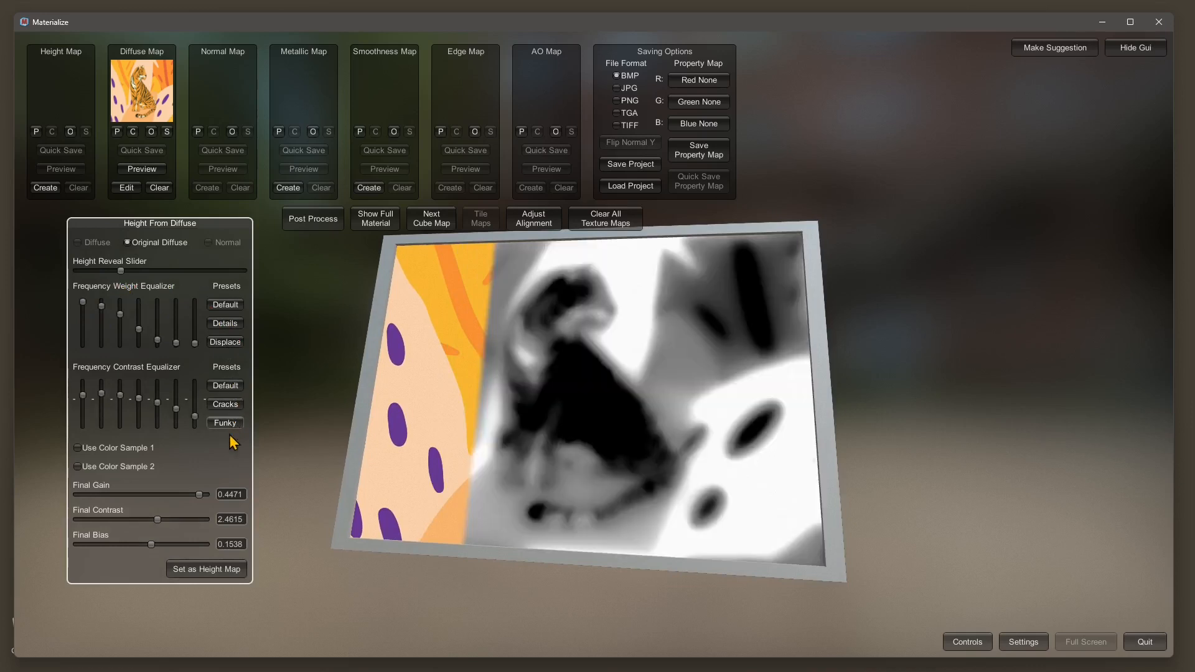
- Compare the weight and contrast presets in other combinations, choosing Default for both frequency equalizers
click(225, 306)
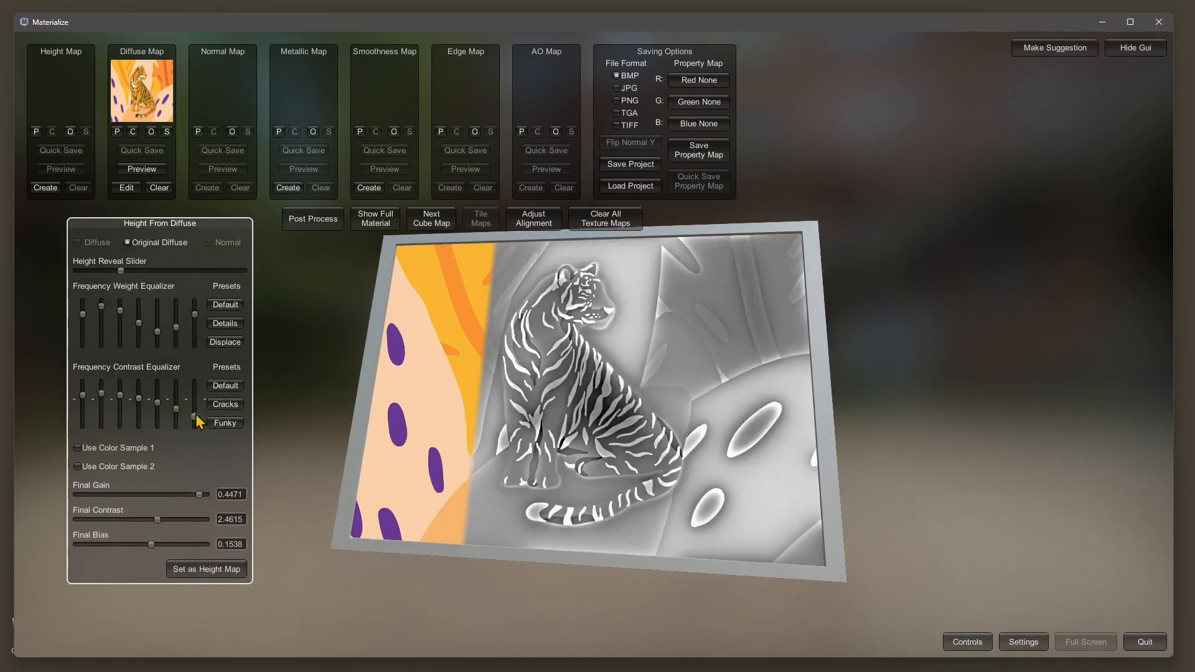
click(222, 342)
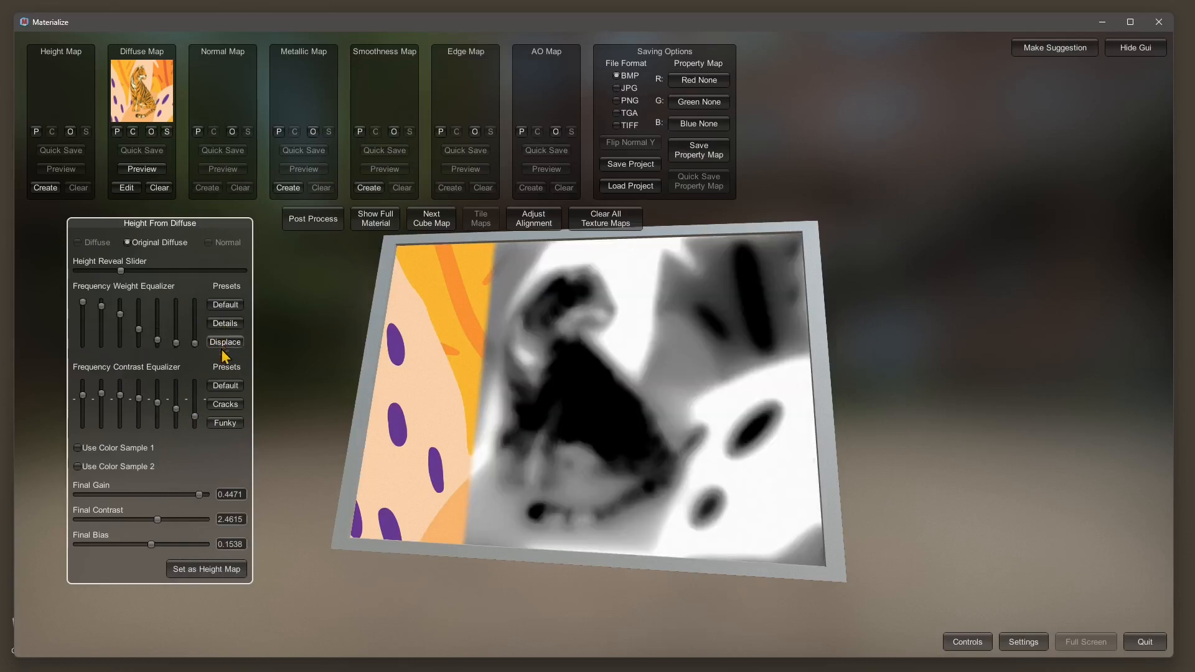
click(232, 388)
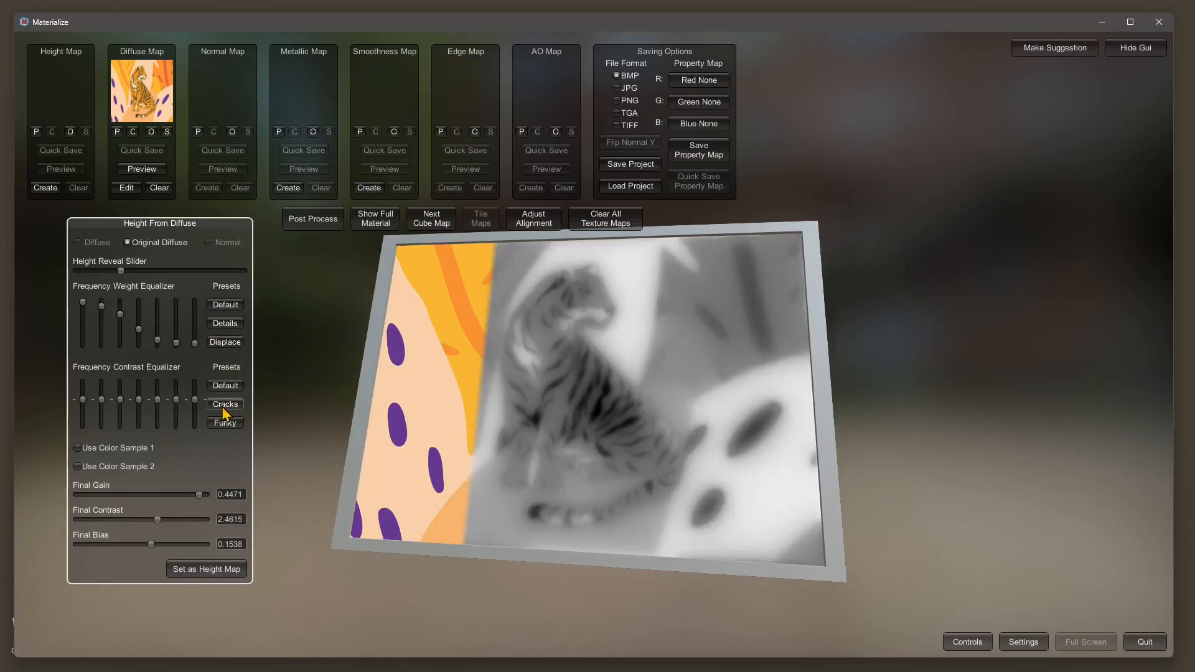
click(223, 406)
click(224, 424)
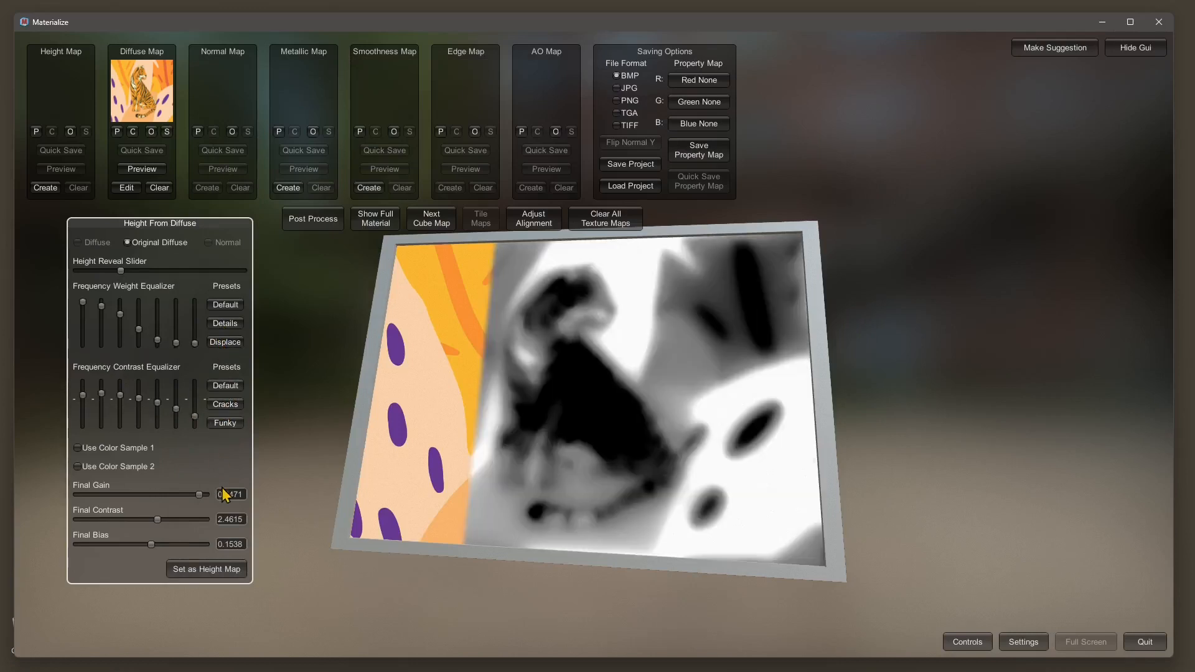
click(224, 406)
click(226, 387)
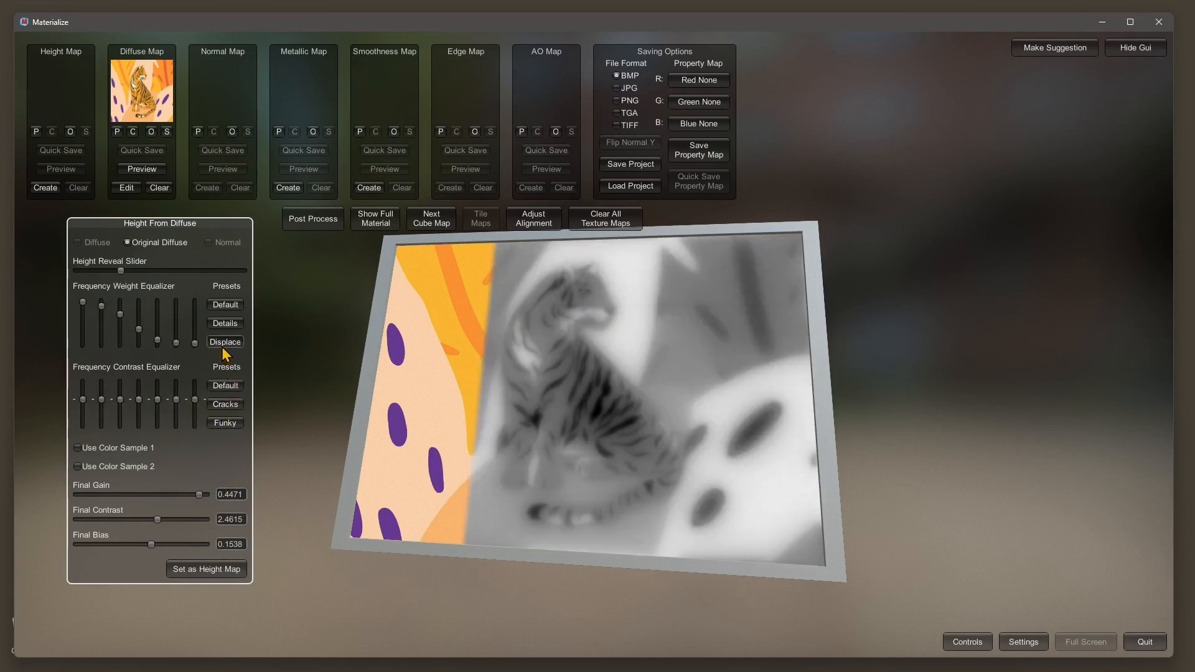
click(224, 344)
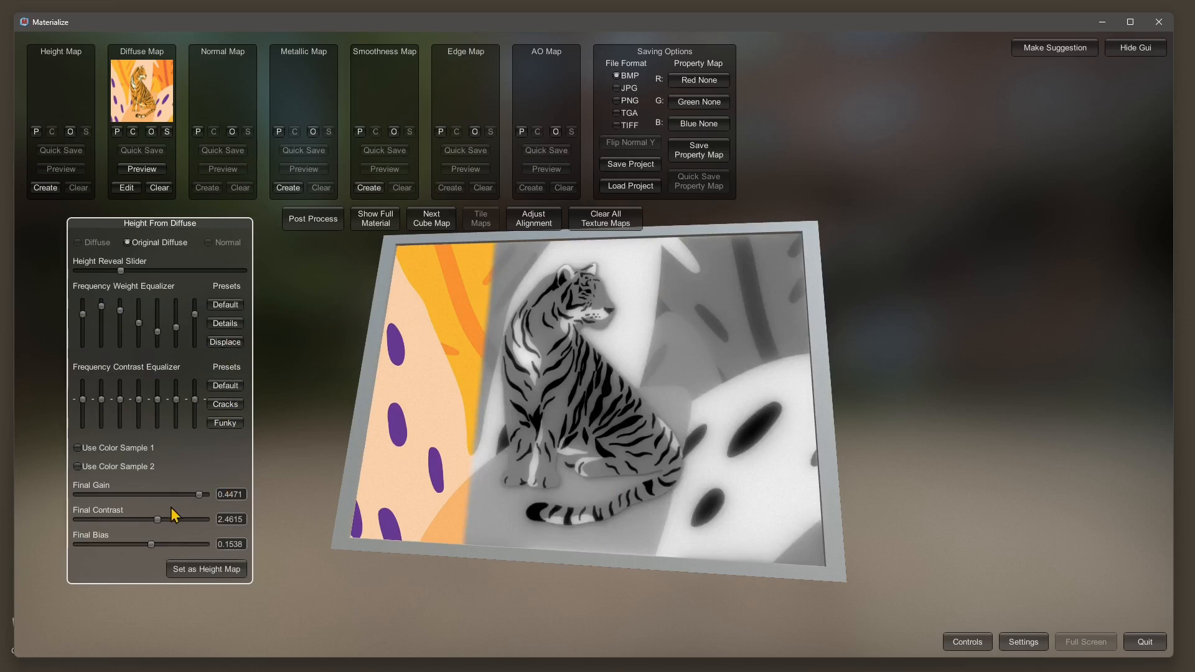
- Set Final Gain to 0.5, Final Contrast to 1.8846 and Final Bias to 0.6923, raising weight bands three to seven and minimizing the second
drag(200, 494, 188, 544)
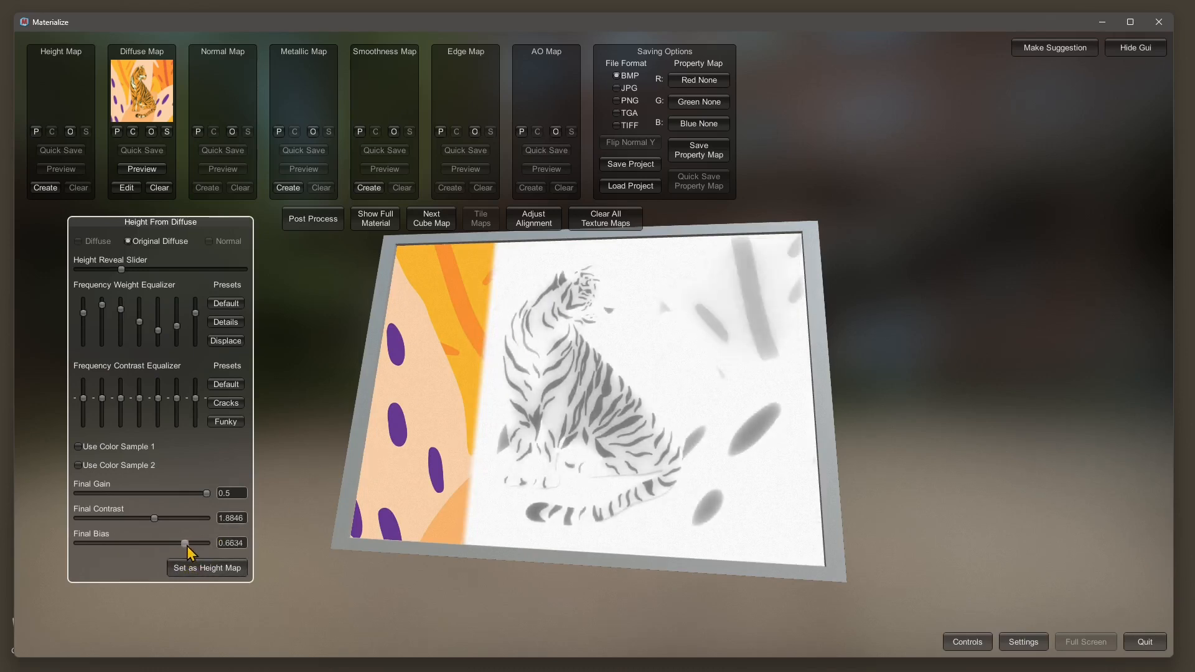
mouse_move(193, 313)
mouse_down()
mouse_move(196, 300)
mouse_move(178, 332)
mouse_move(187, 291)
mouse_up()
drag(155, 335, 103, 368)
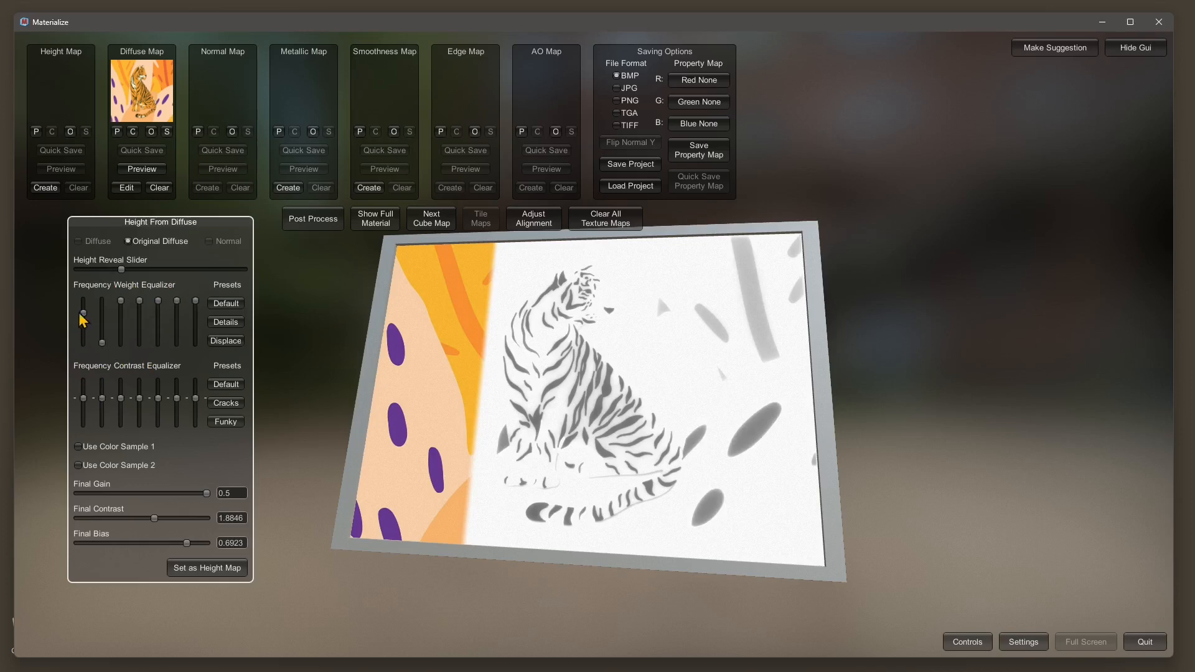
- Minimize the first six frequency weight bands, lower the seventh partway, vary the contrast bands, and apply the result as the height map
drag(80, 316, 82, 361)
drag(121, 308, 122, 364)
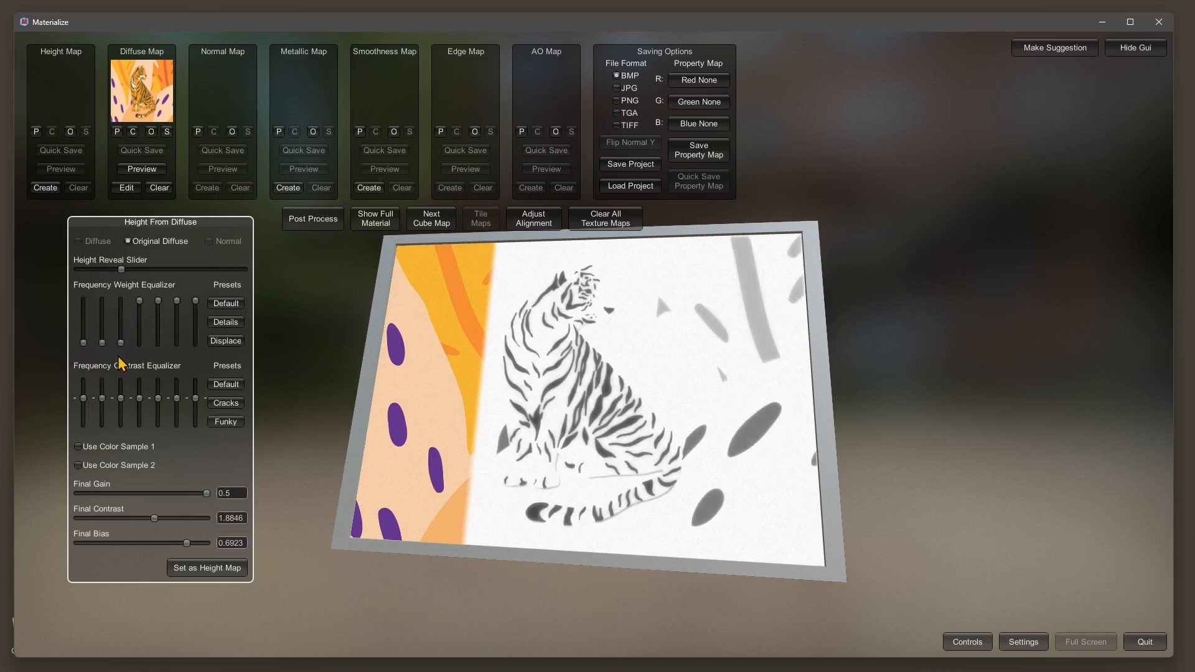
drag(139, 301, 139, 384)
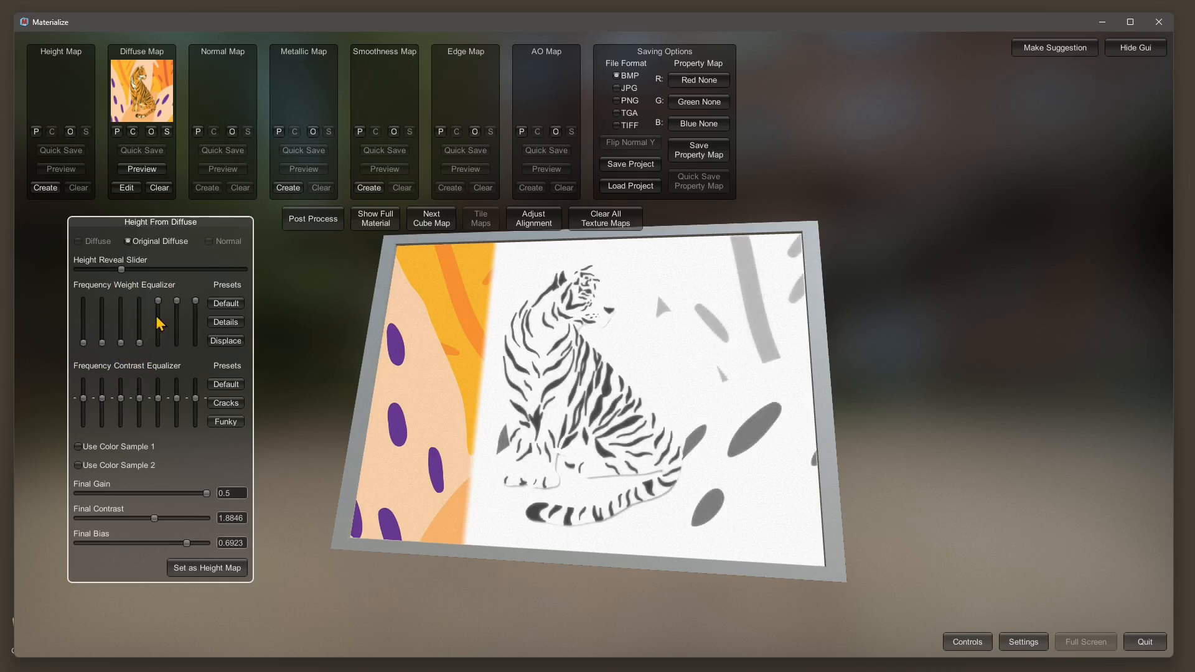
drag(157, 319, 159, 378)
drag(186, 304, 177, 354)
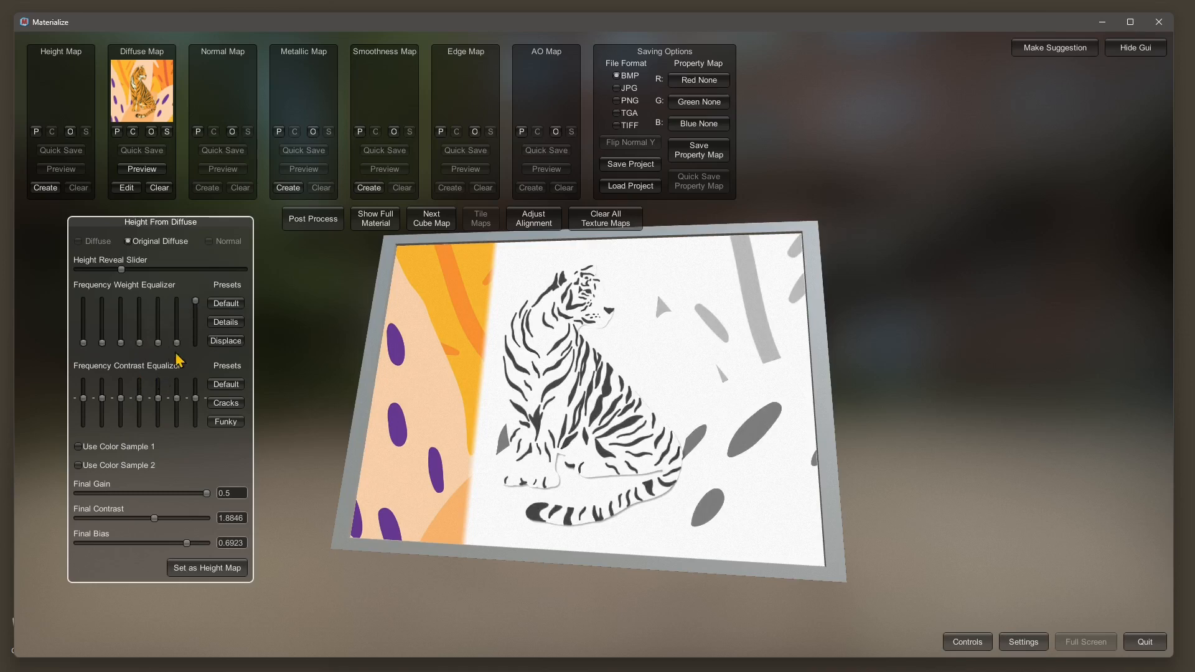
drag(196, 301, 196, 320)
drag(90, 406, 166, 399)
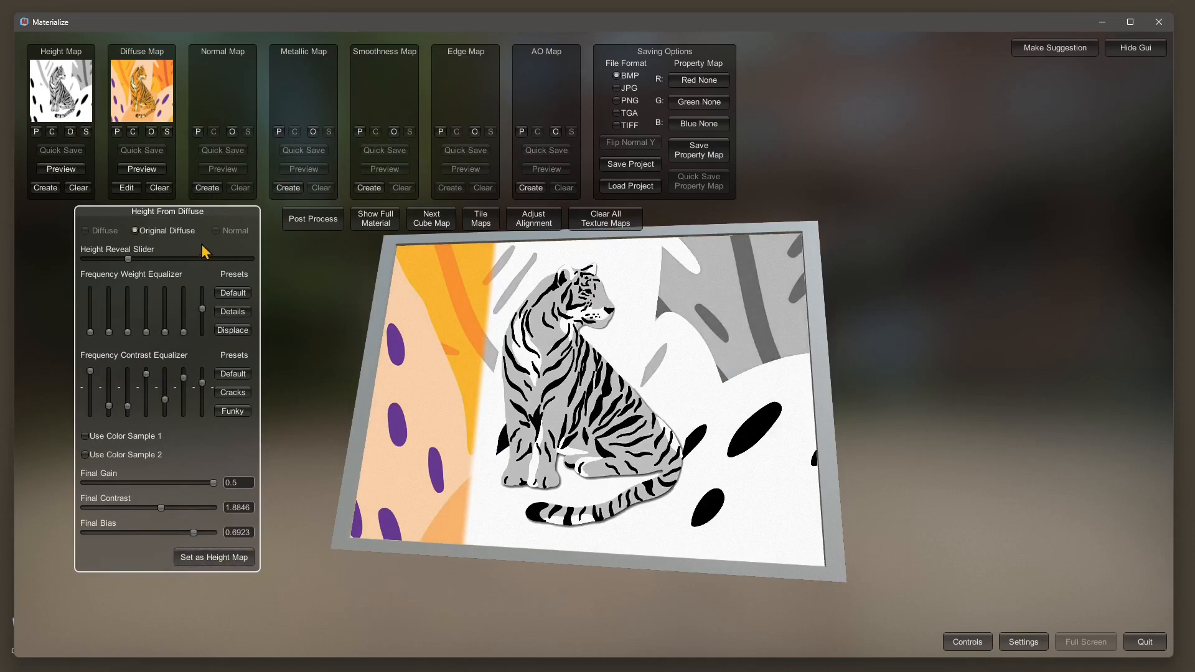
- Save the height map as tiger-height in the publicdomain folder, basing the name on tiger.jpg
drag(234, 249, 220, 286)
click(86, 131)
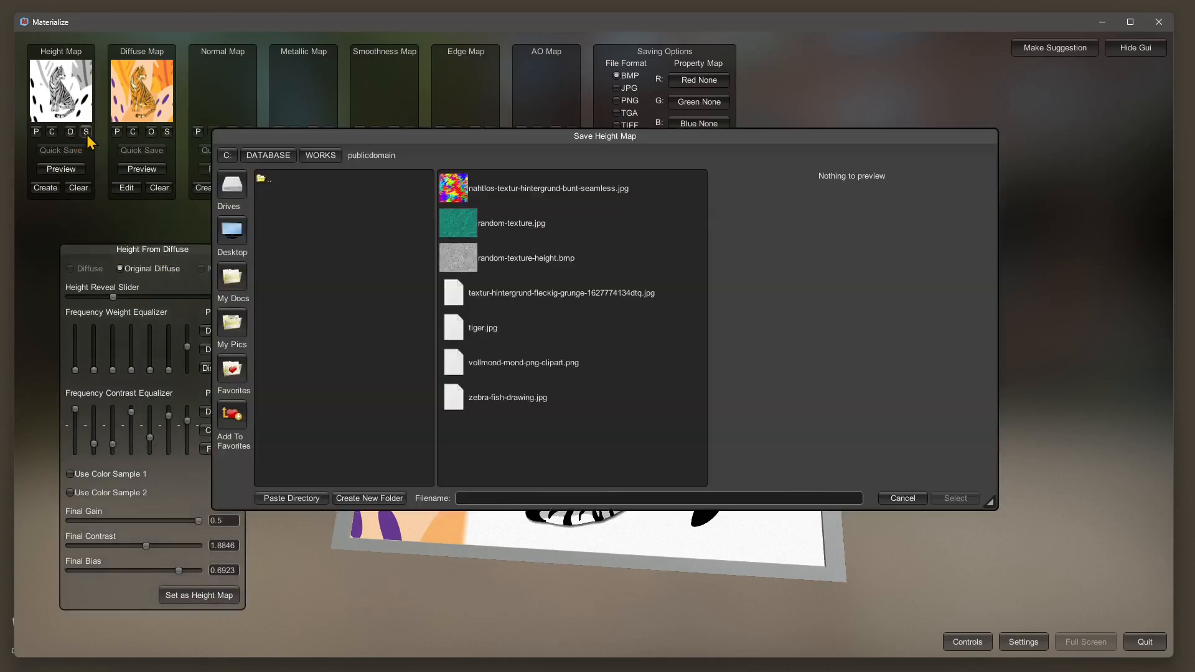
click(491, 327)
click(482, 499)
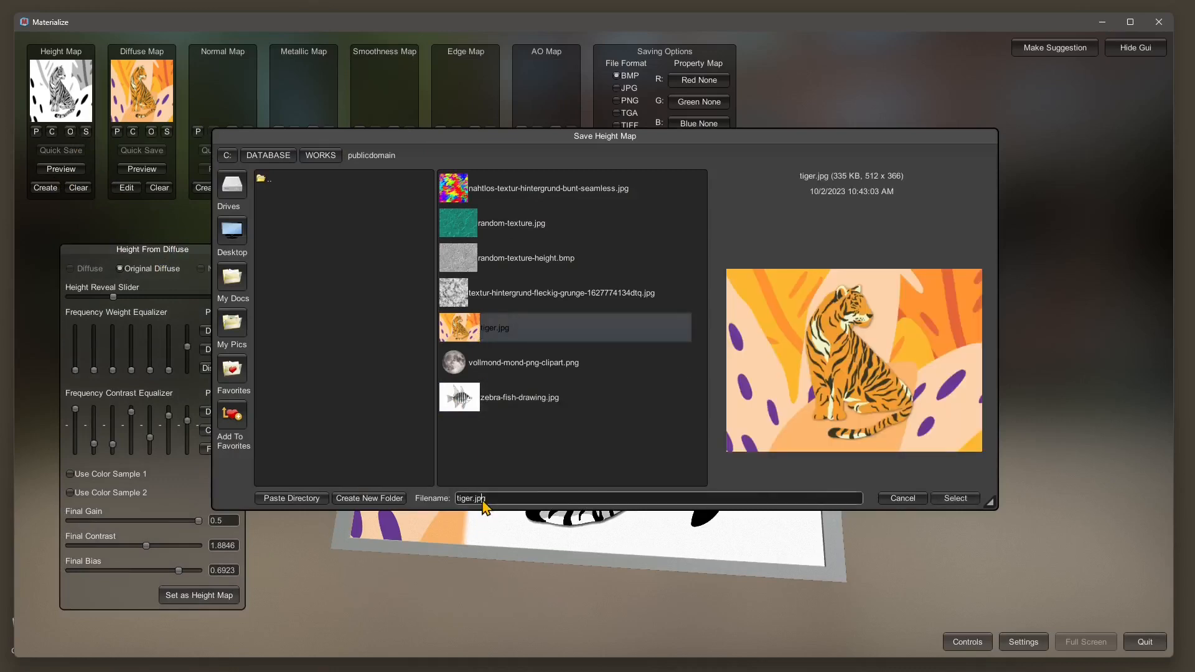
key(Left)
key(Left)
key(Left)
text(-h)
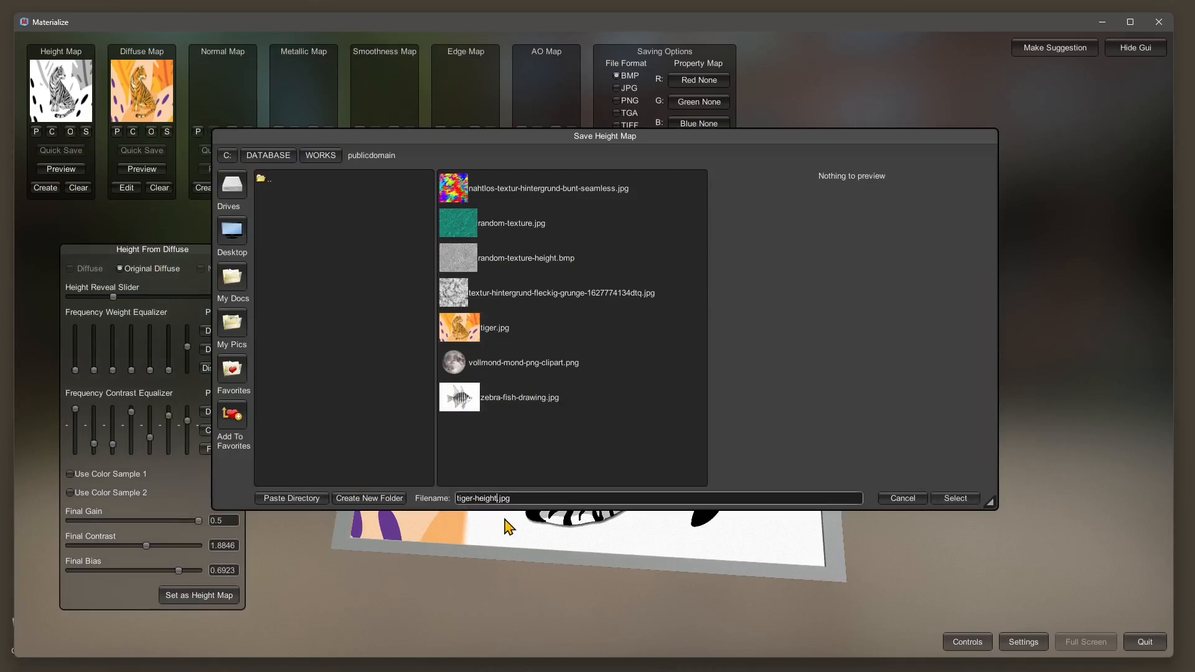
click(956, 498)
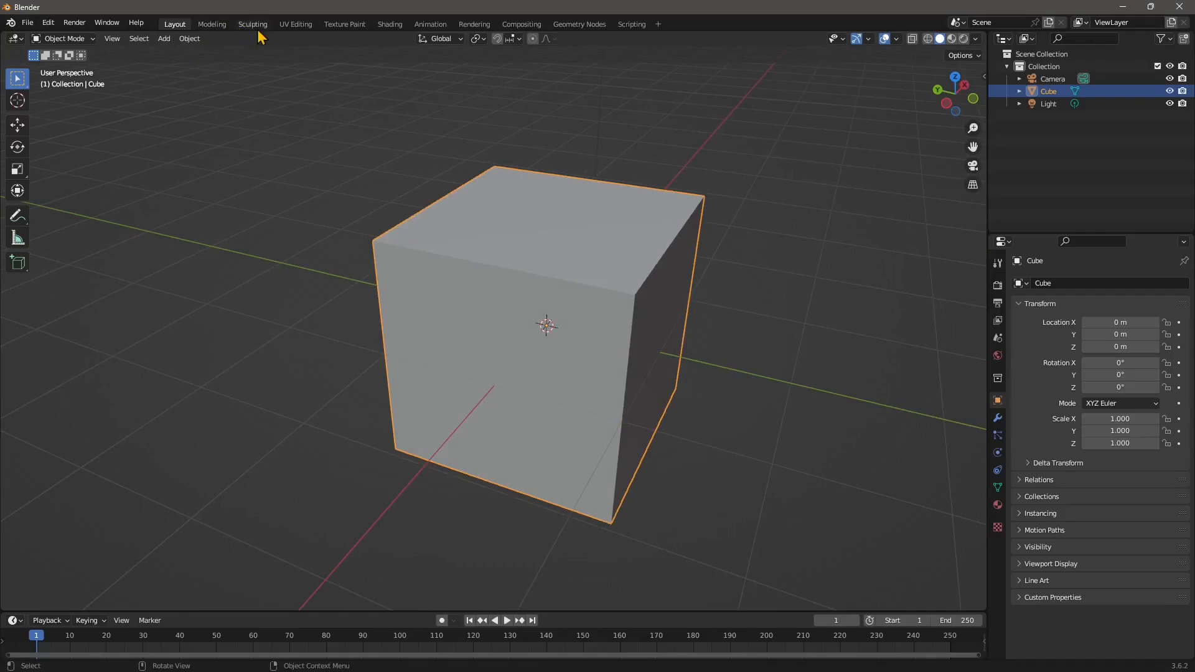
- Switch to Blender and open the Sculpting workspace with the default cube in close view
click(253, 24)
mouse_move(358, 340)
middle_down()
mouse_move(427, 349)
mouse_move(548, 286)
middle_up()
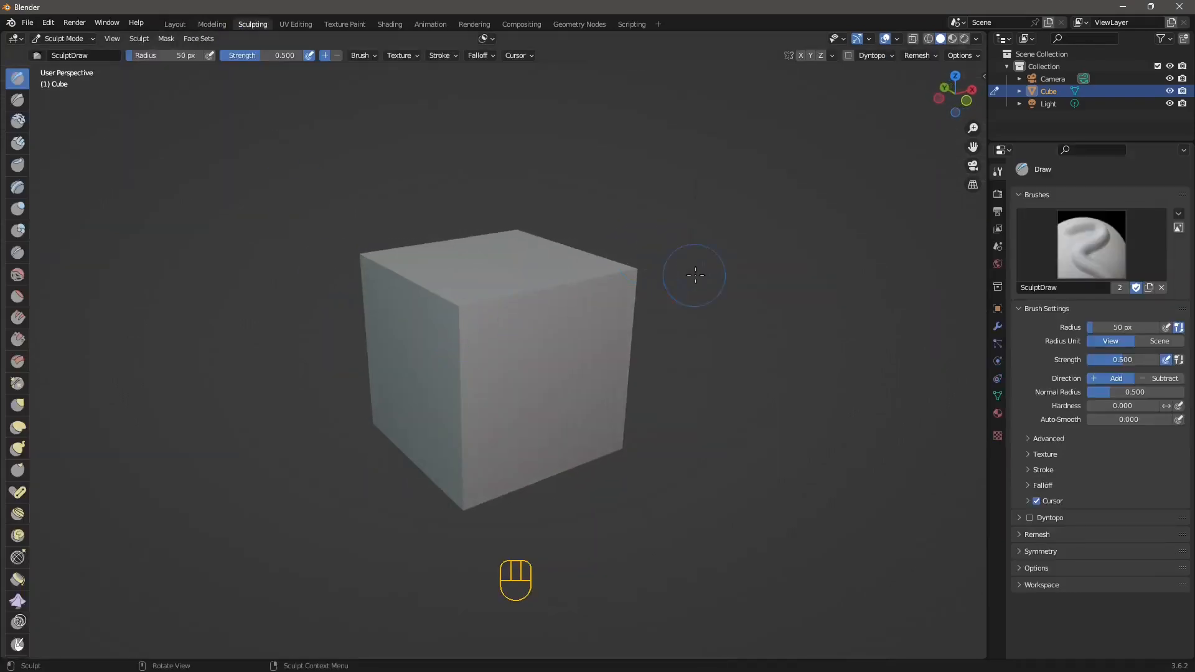
middle_drag(618, 431, 568, 358)
scroll(569, 358, up, 3)
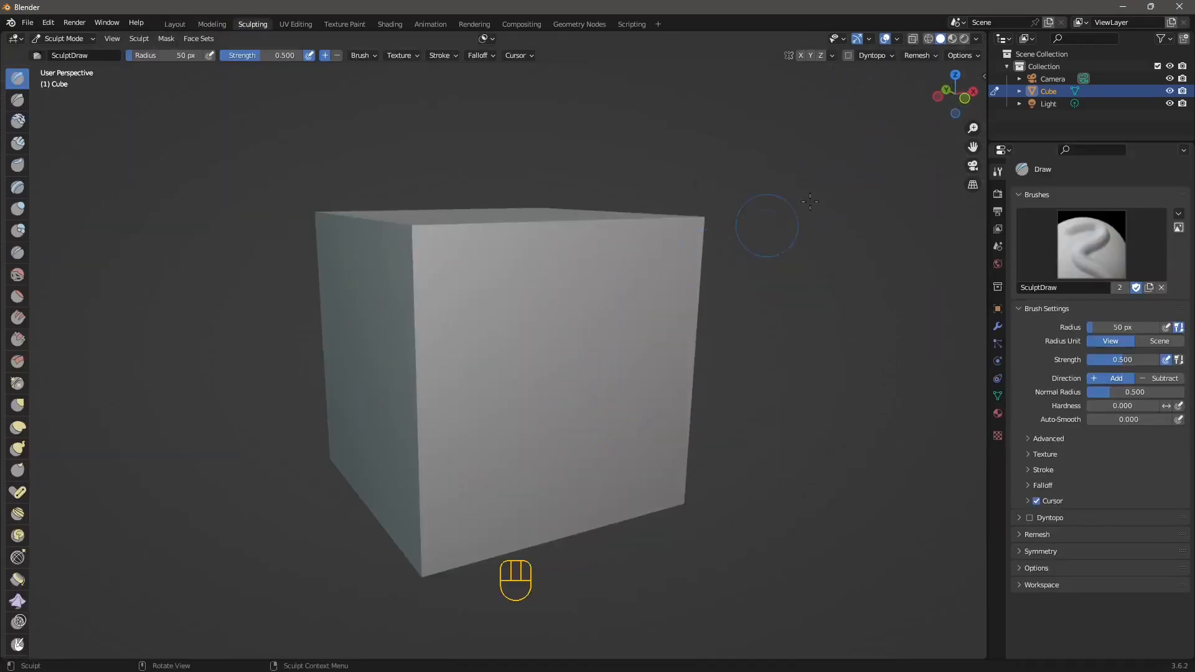
- Remesh the cube with a voxel size of 0.01 m
click(926, 57)
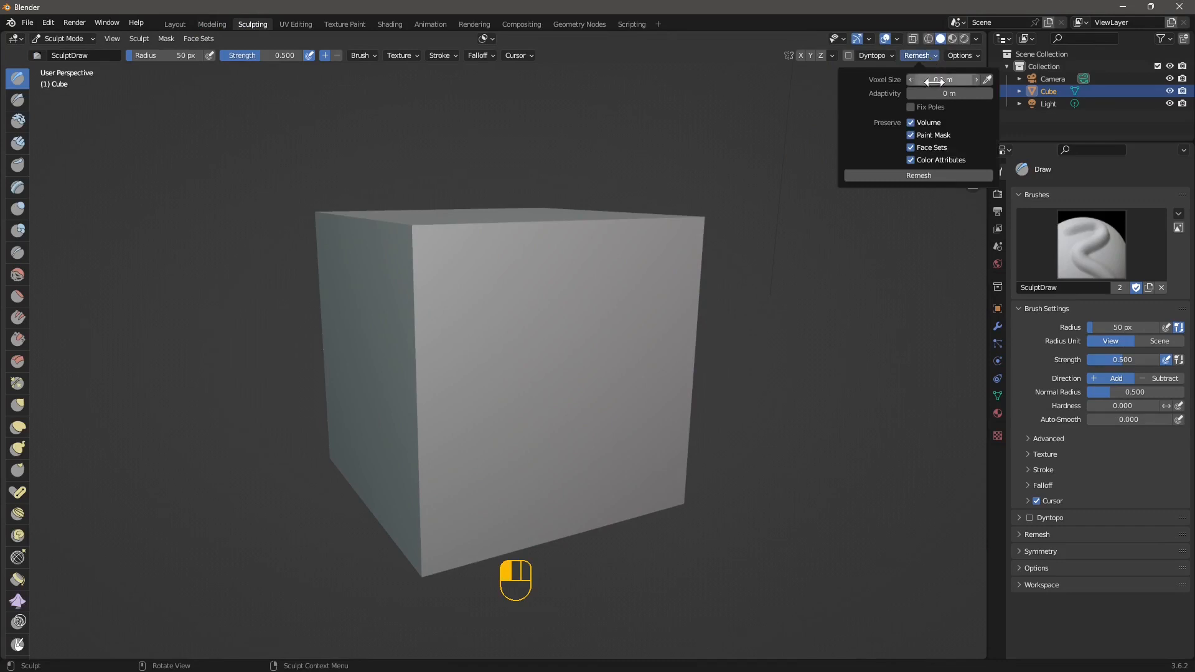
click(933, 81)
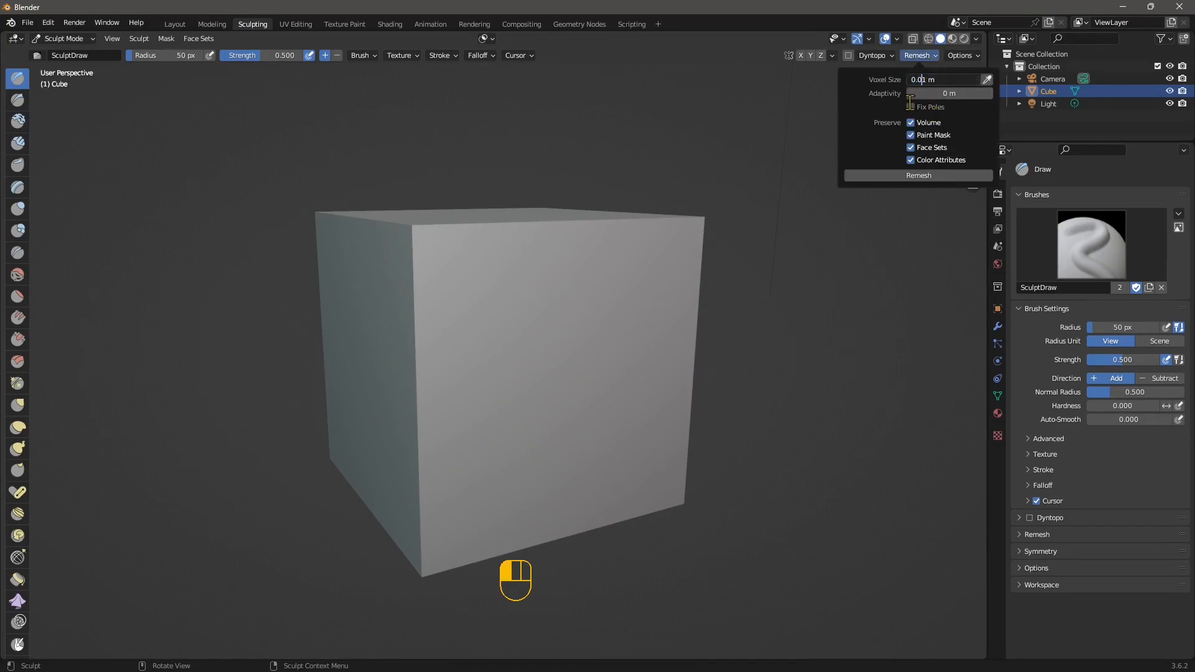
key(Return)
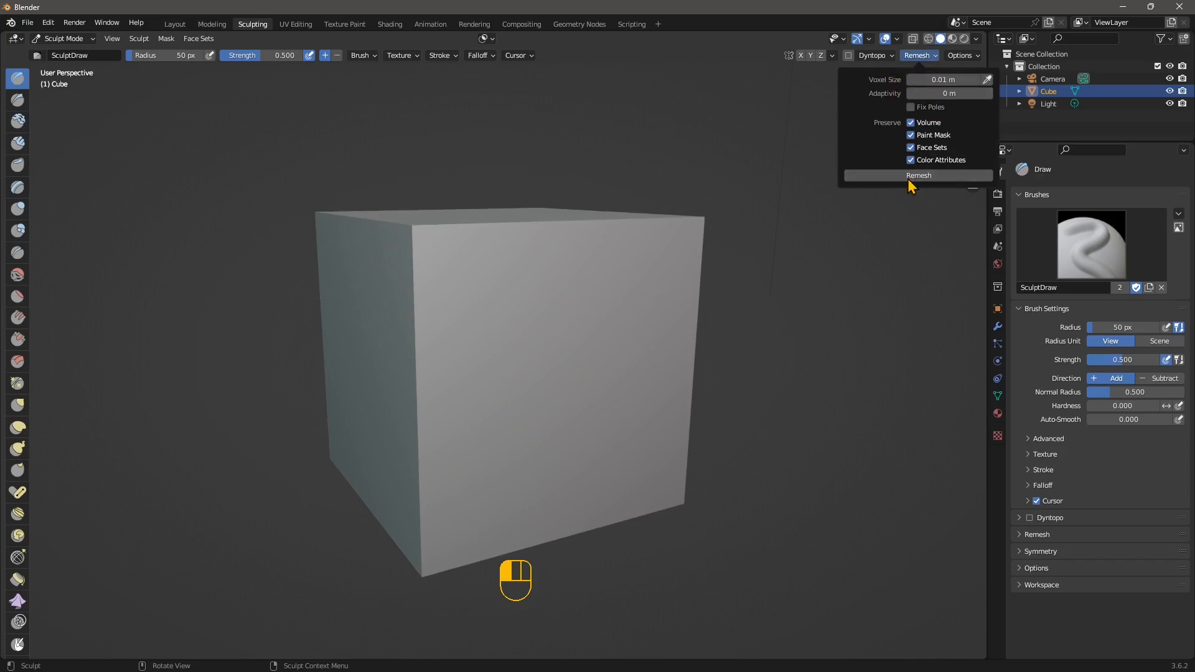
click(905, 177)
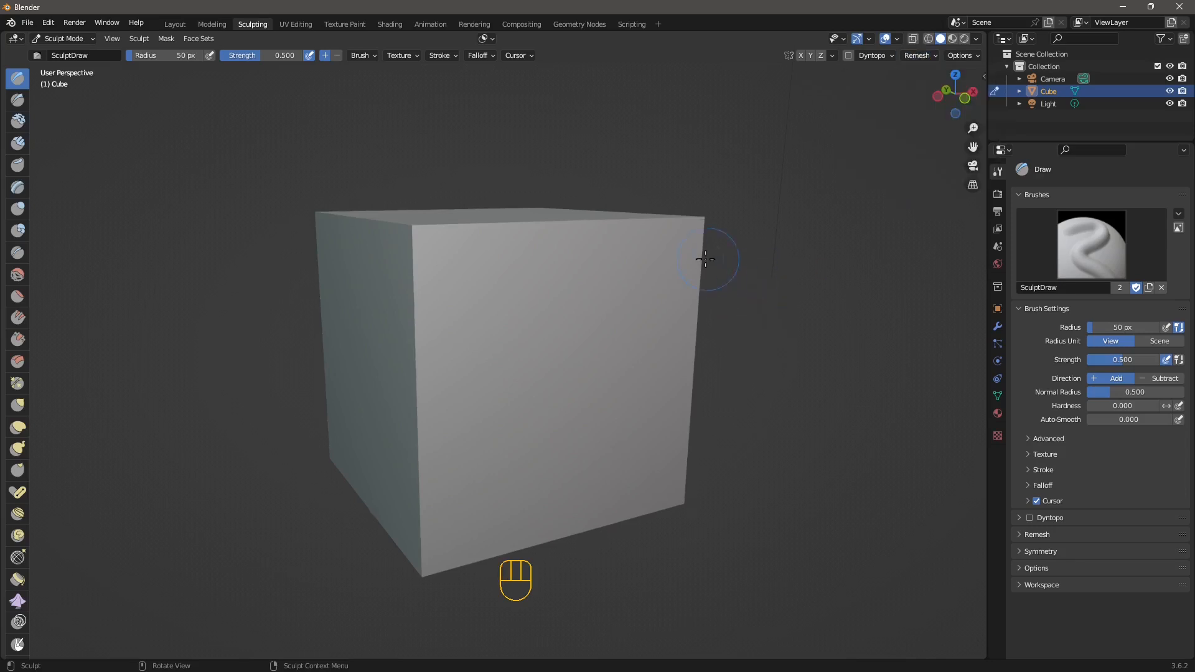
- Examine the remeshed cube's mesh density in wireframe display
click(928, 40)
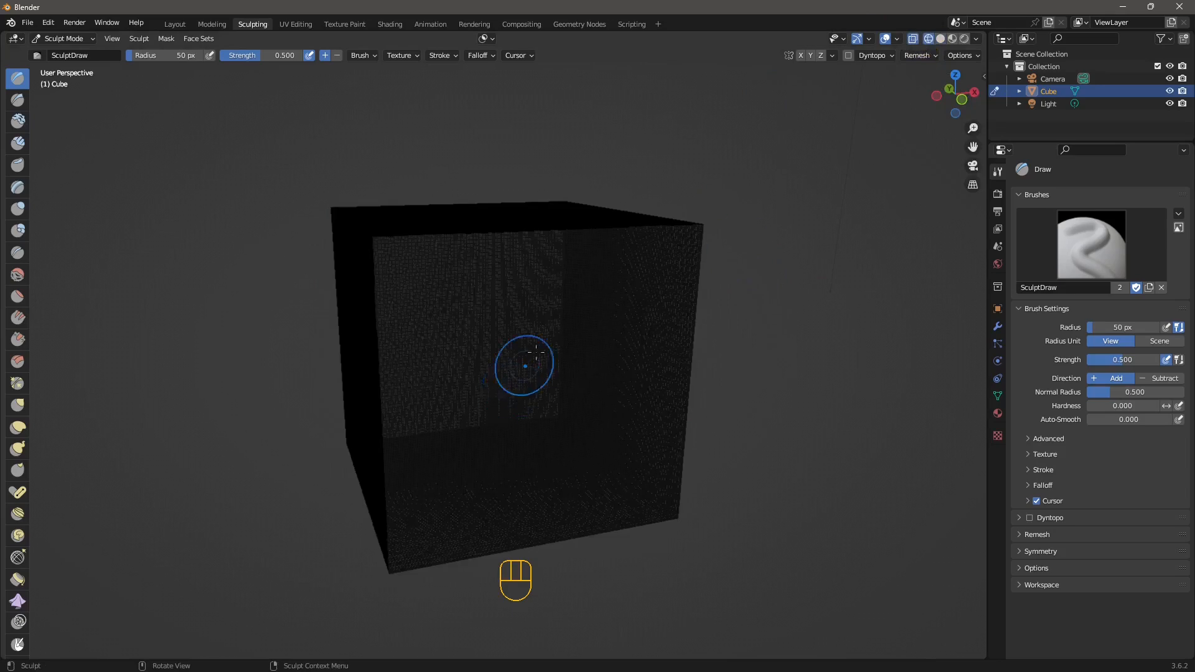
mouse_move(528, 369)
middle_down()
mouse_move(623, 320)
mouse_move(585, 342)
mouse_move(538, 296)
mouse_move(728, 155)
mouse_move(592, 277)
middle_up()
scroll(539, 296, down, 10)
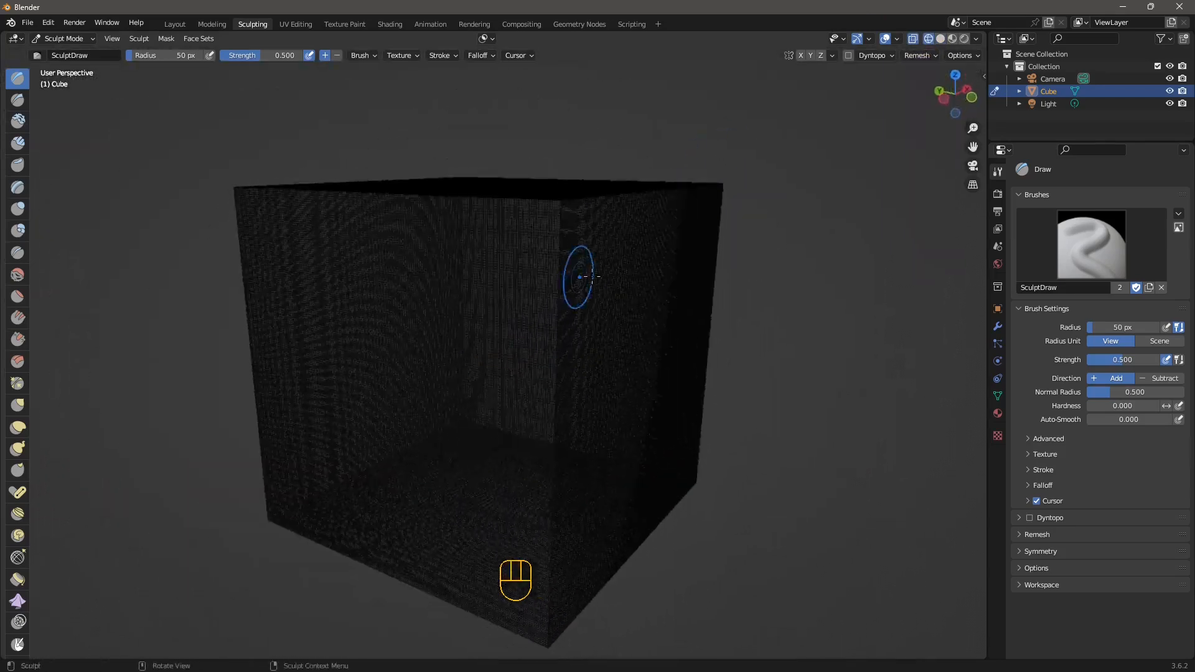
- Remesh the cube with a finer voxel size of 0.005 m and return the viewport to solid shading
click(930, 57)
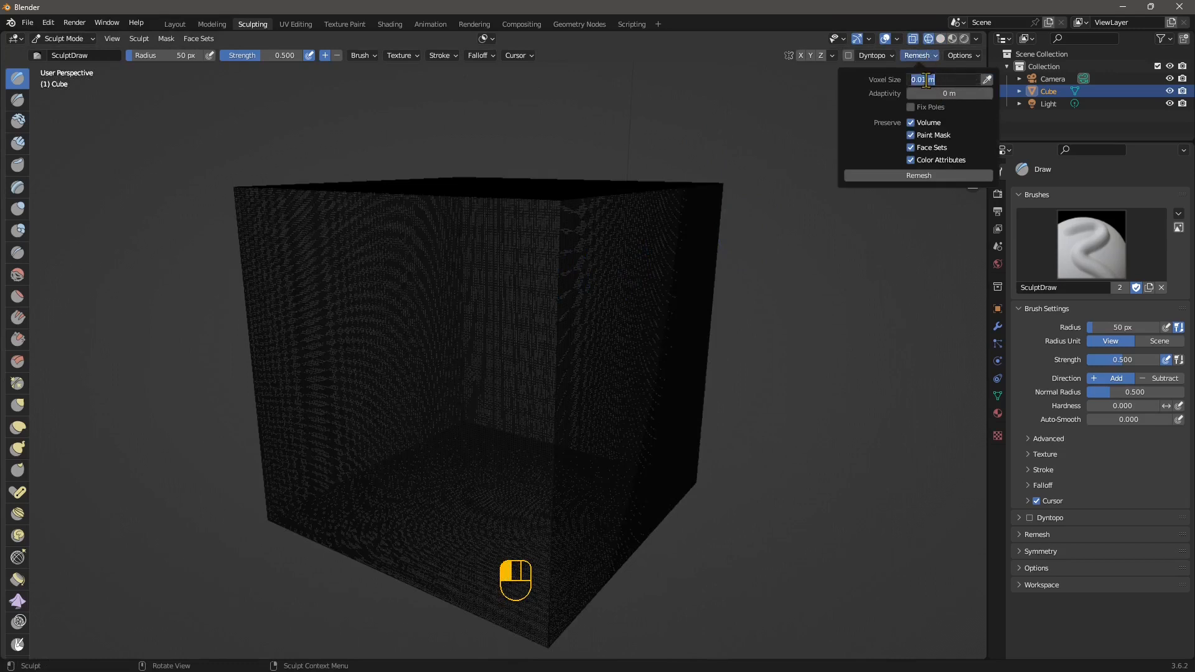
key(Return)
double_click(925, 81)
key(Return)
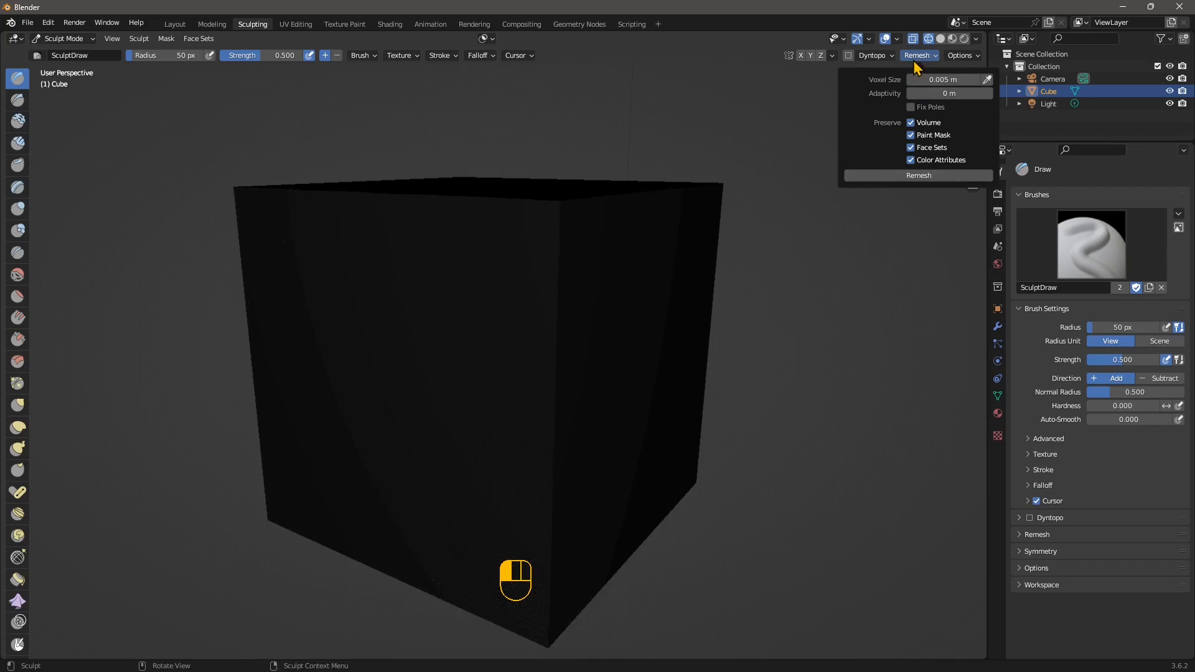
click(546, 350)
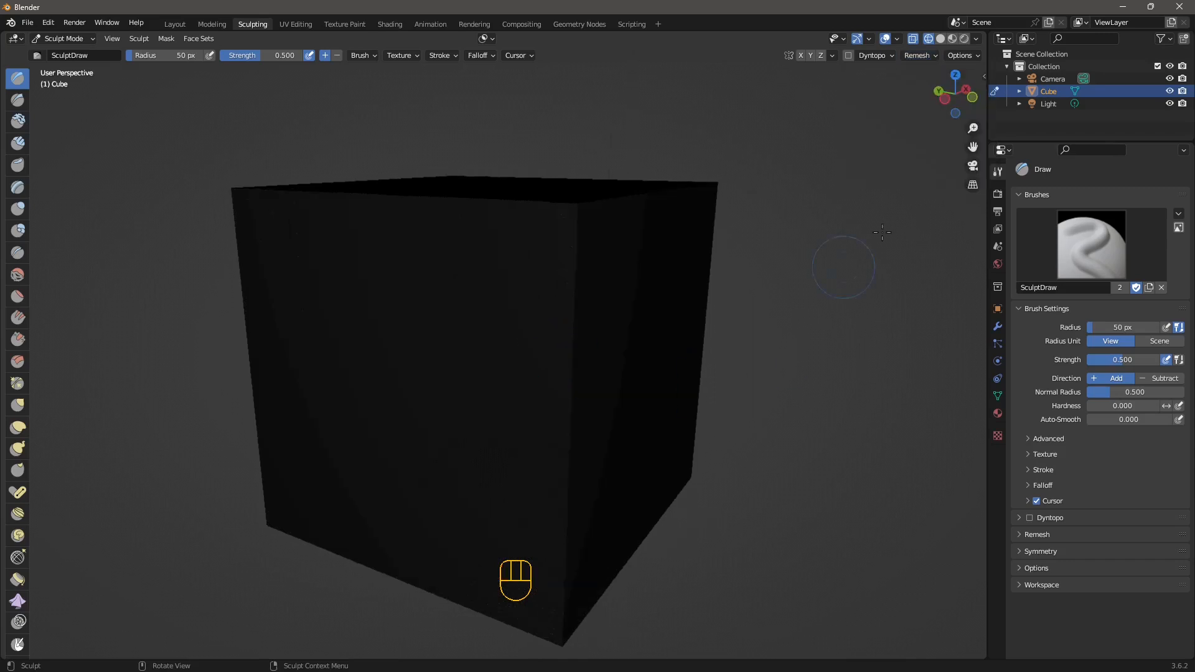
click(940, 39)
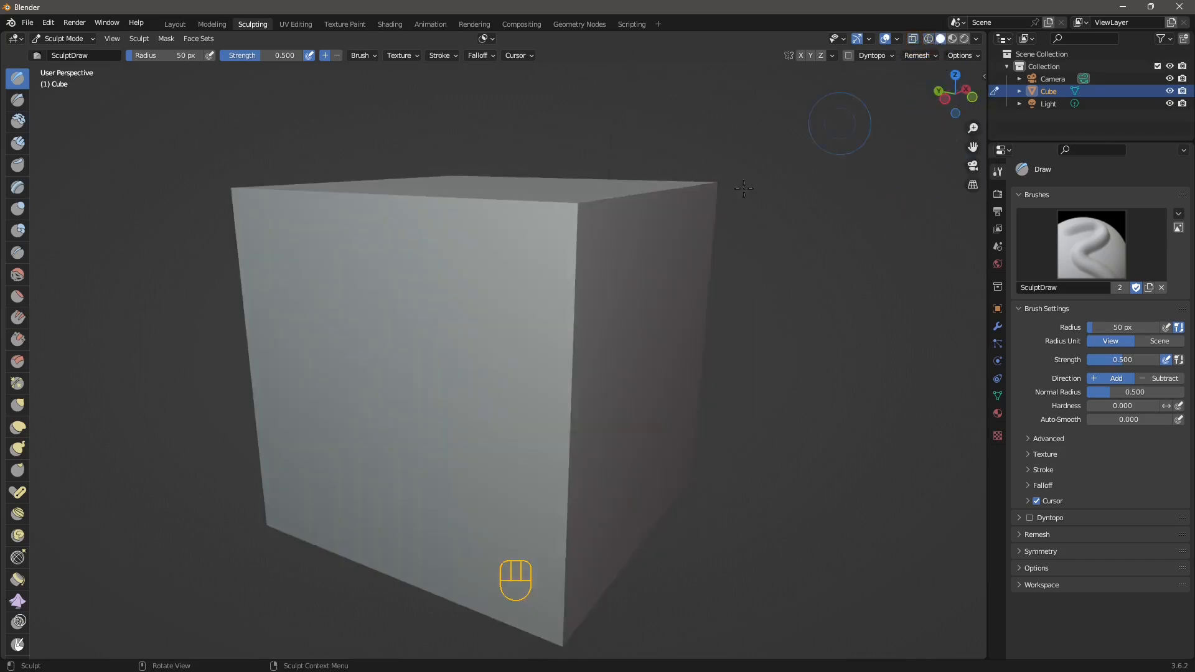
middle_drag(374, 273, 401, 295)
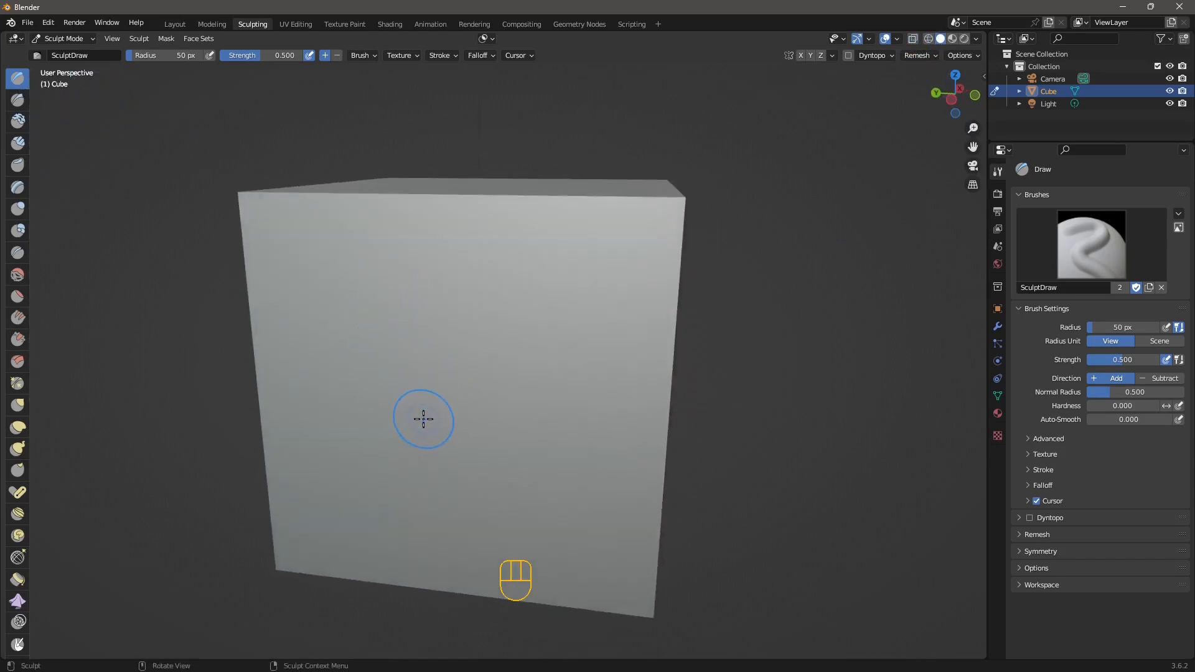
- Choose the Layer sculpting brush and add a new texture to it
click(19, 188)
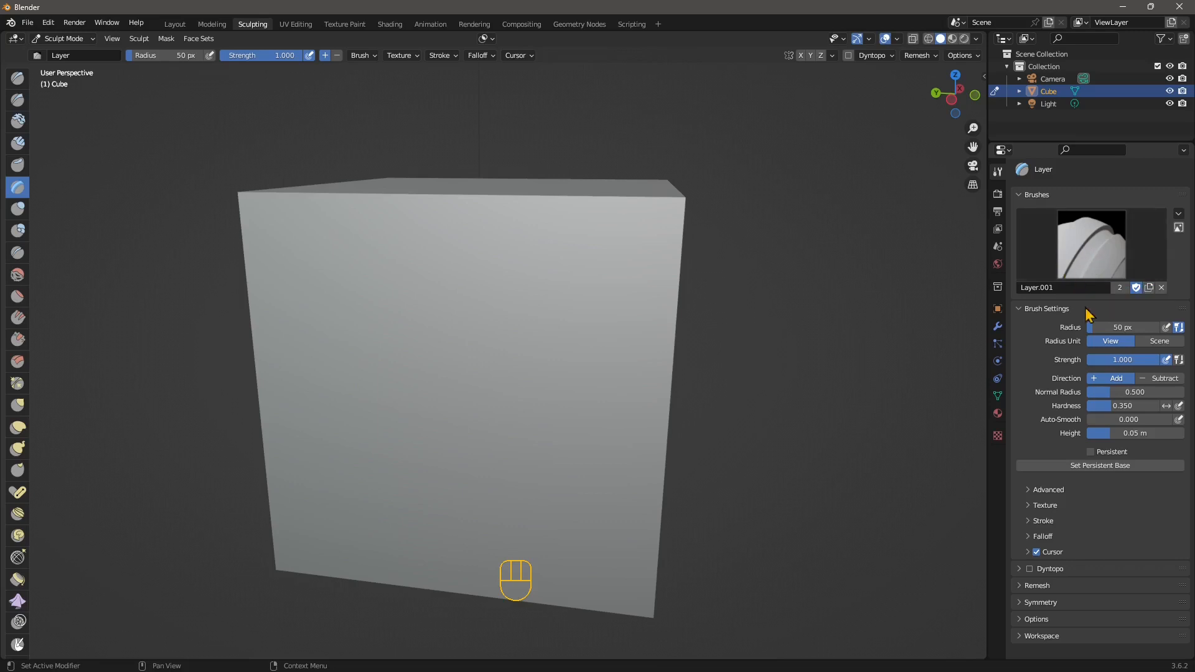
click(1060, 502)
scroll(1057, 504, down, 4)
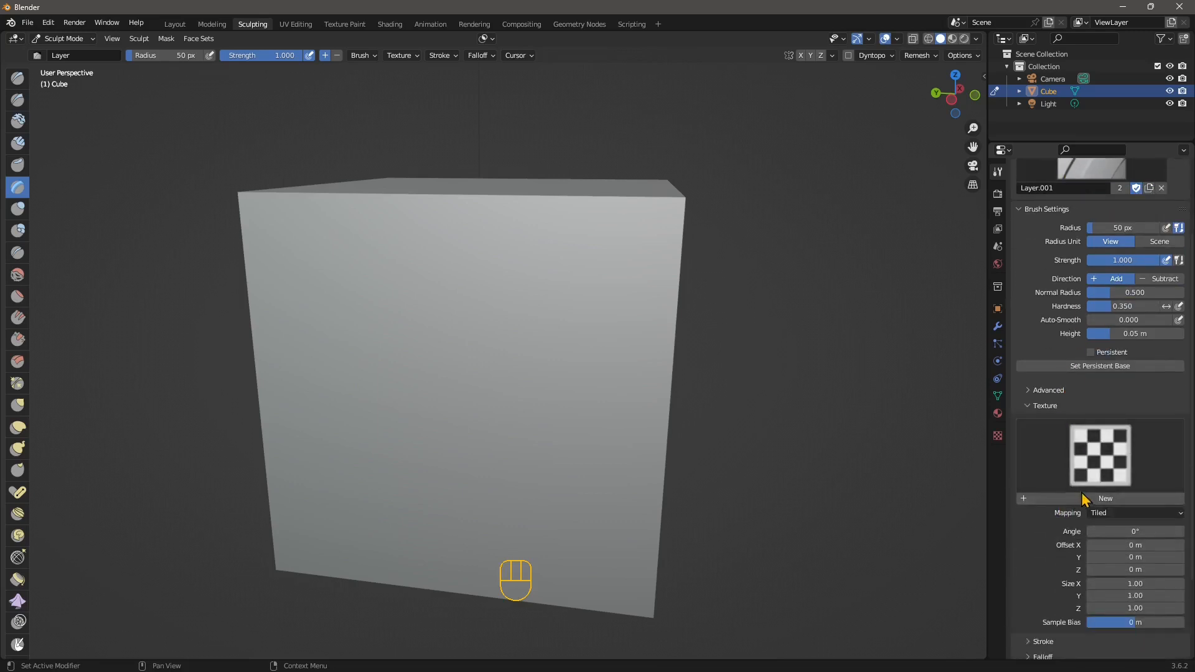
click(1081, 491)
click(1094, 498)
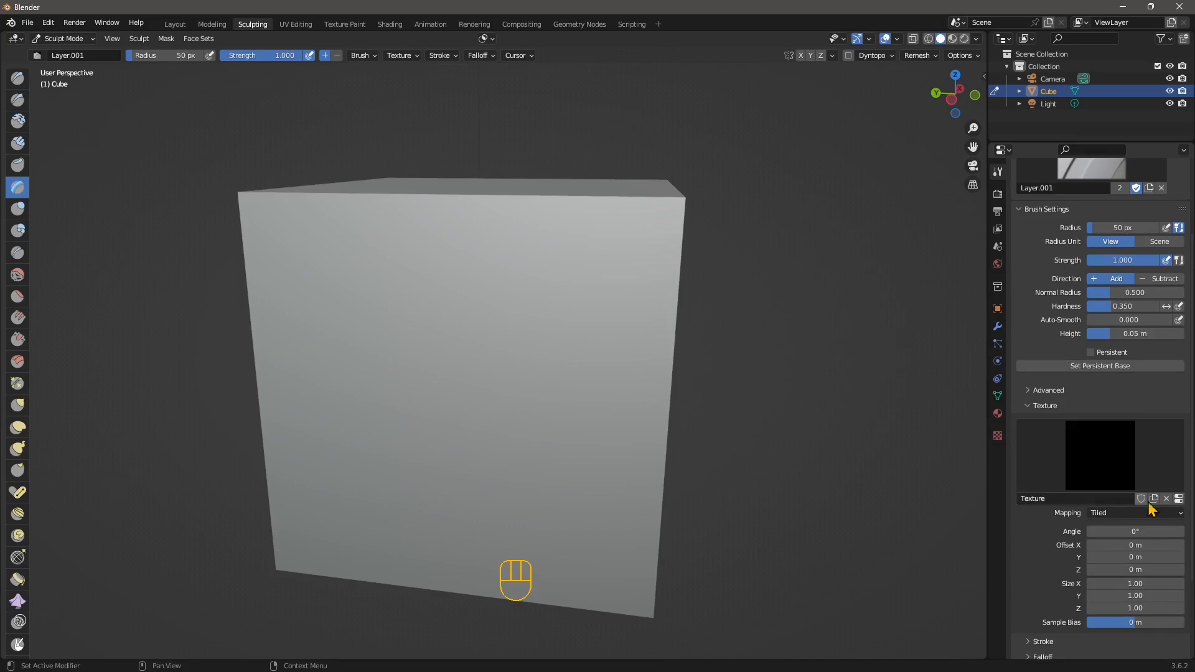
- Load random-texture.jpg from the publicdomain folder as the brush texture's image
scroll(1040, 499, down, 4)
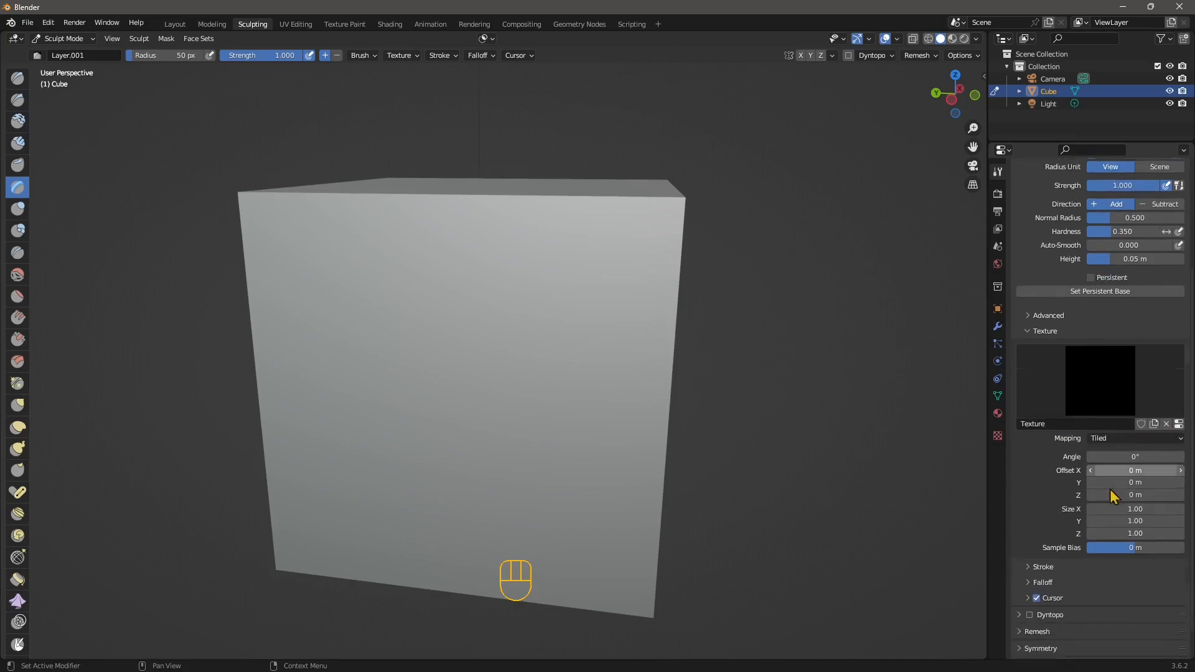
click(998, 438)
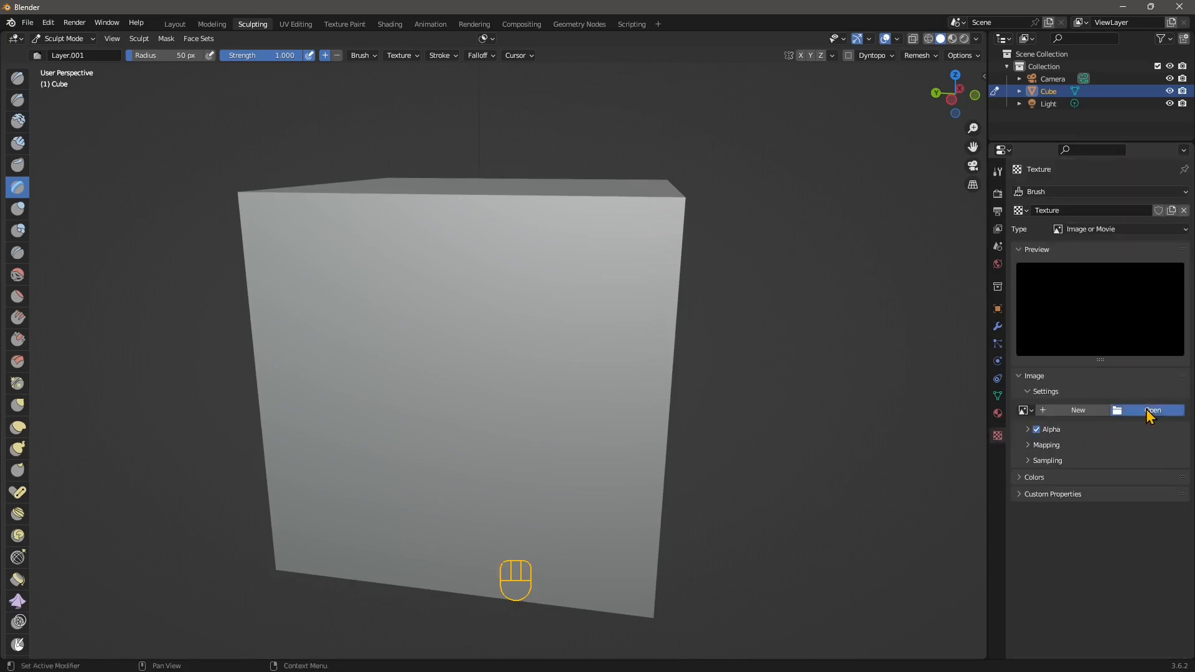
click(1145, 409)
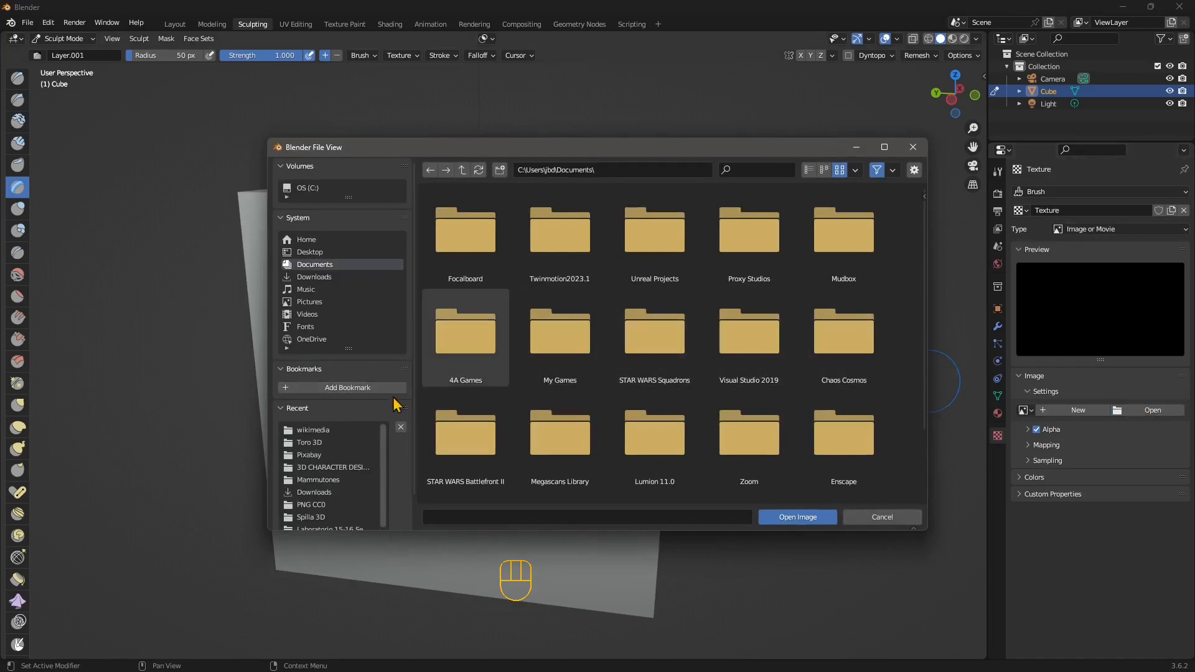
click(346, 432)
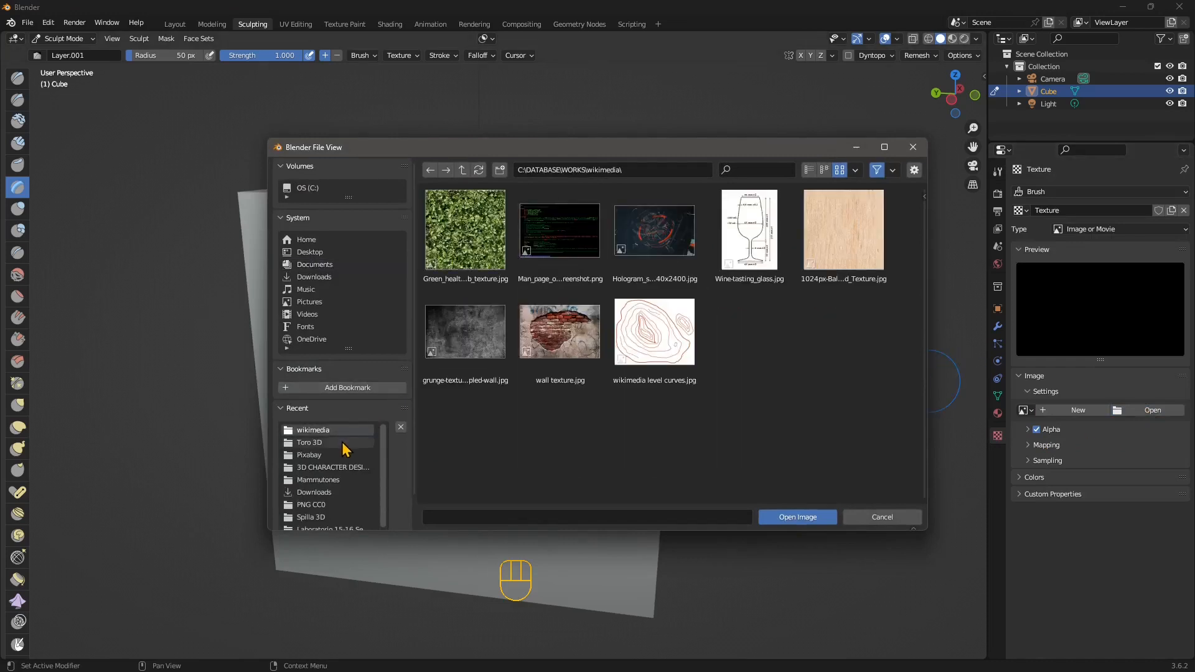
scroll(347, 486, down, 2)
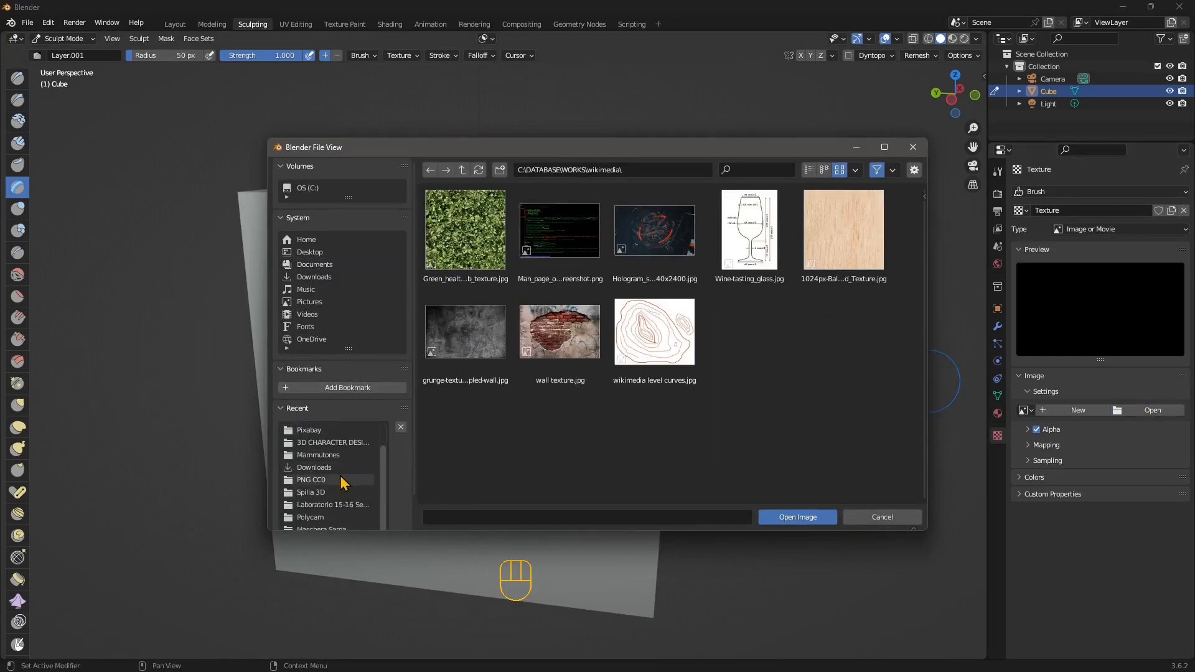
scroll(336, 519, up, 2)
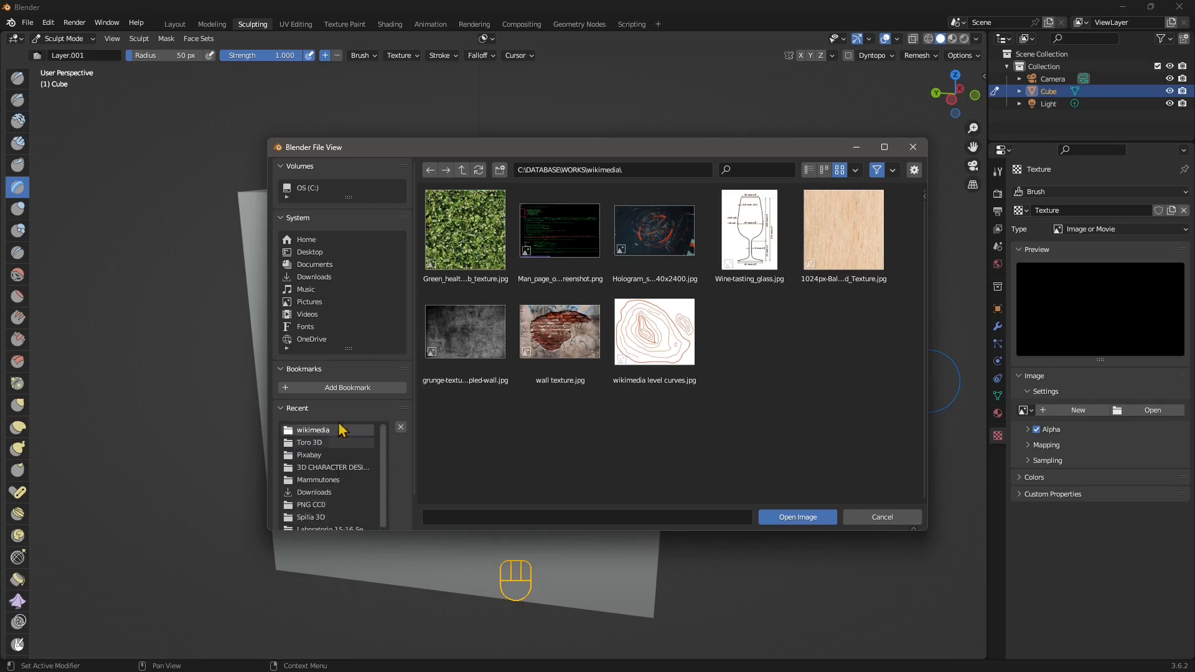
click(463, 173)
double_click(466, 232)
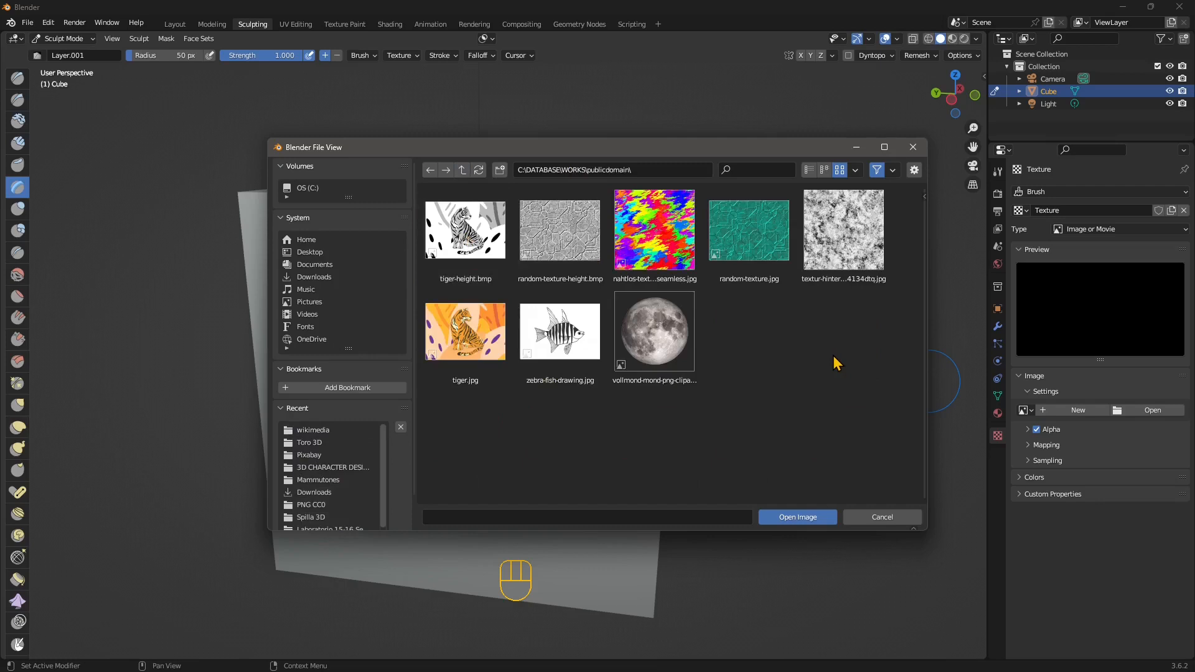
click(760, 271)
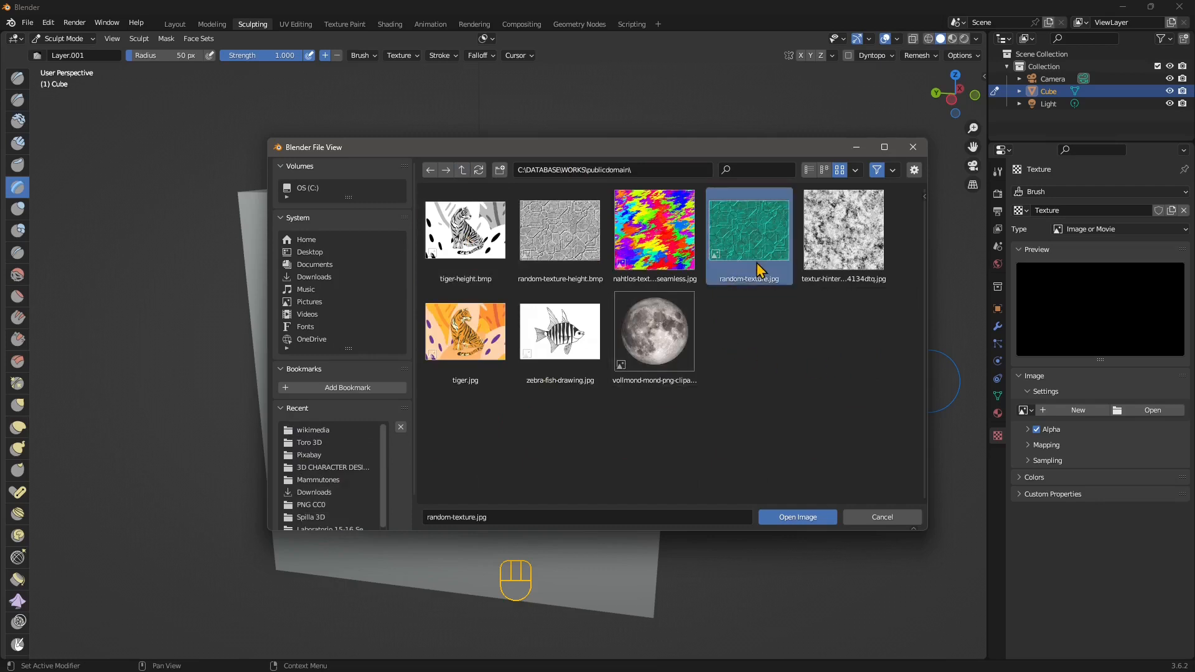
click(811, 518)
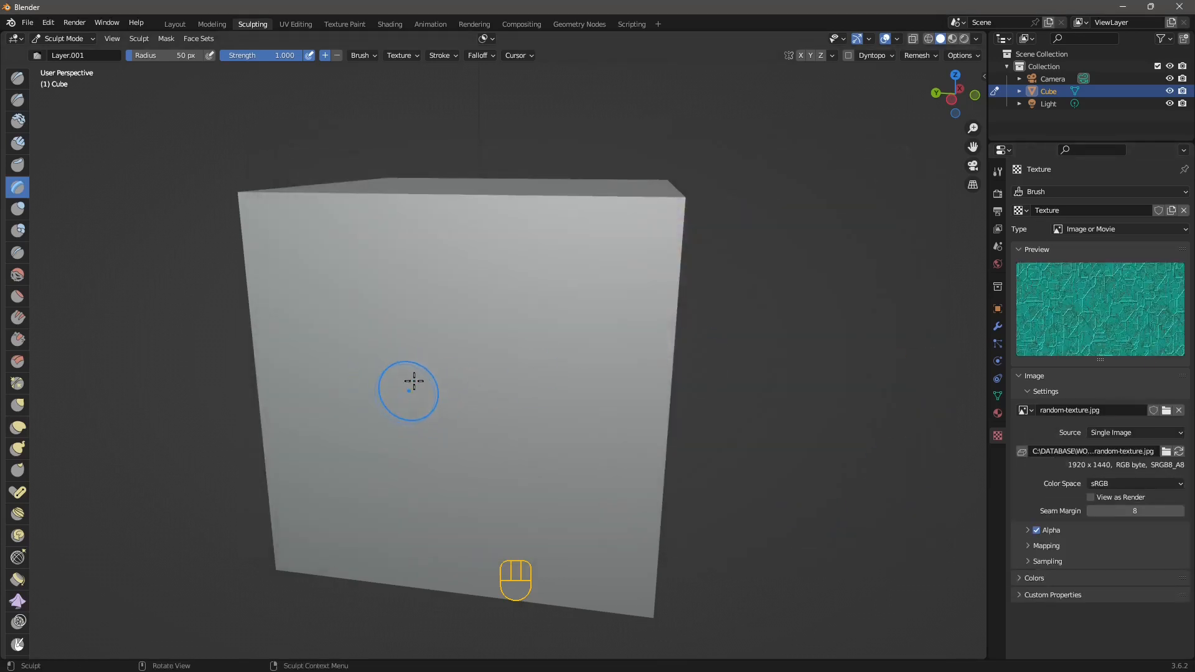
- Enlarge the Layer brush radius to 338 px and stamp the texture once on the centre of the cube's front face
key(f)
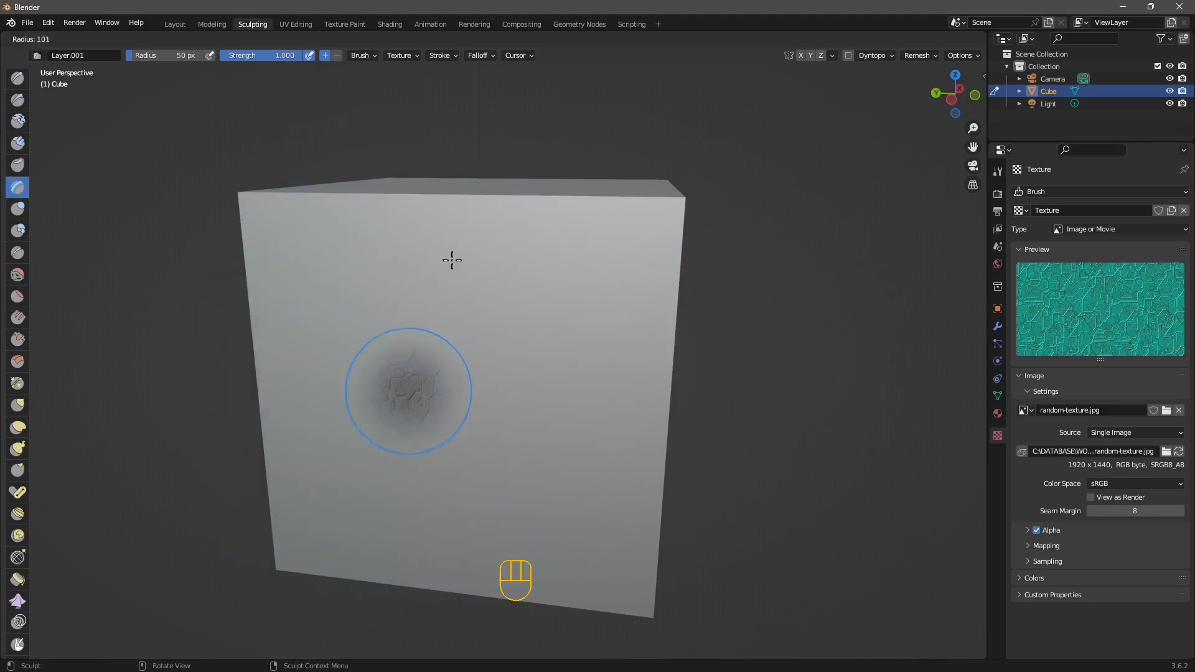
key(f)
middle_drag(449, 339, 478, 371)
scroll(478, 371, up, 1)
scroll(494, 393, down, 1)
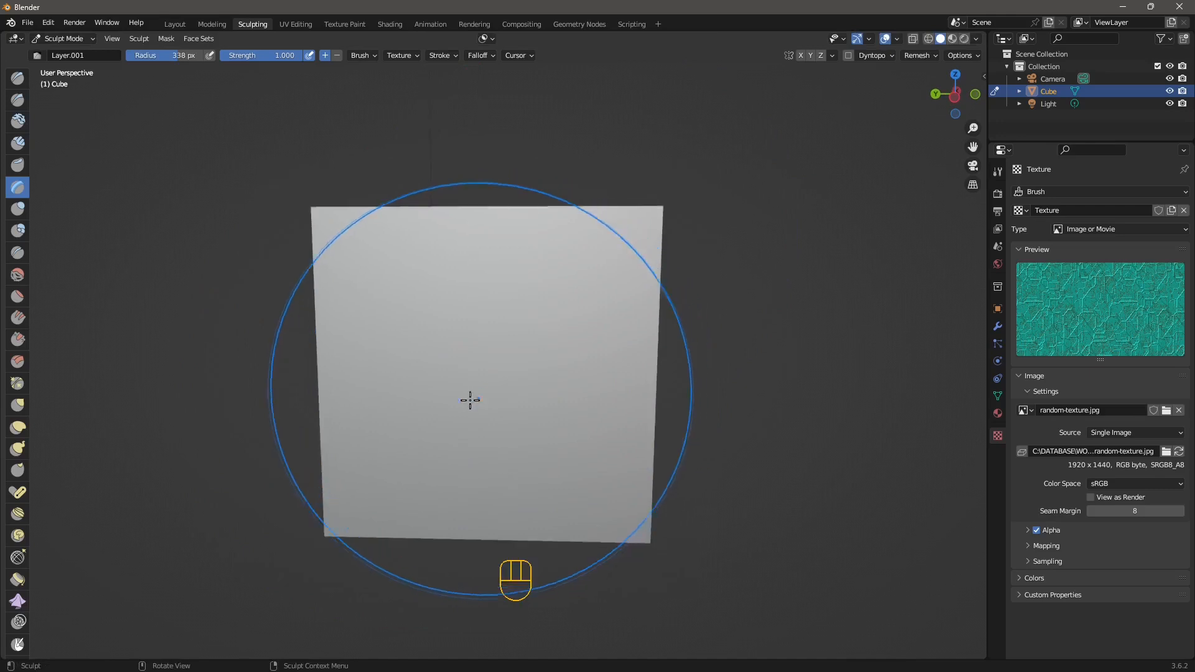
click(480, 369)
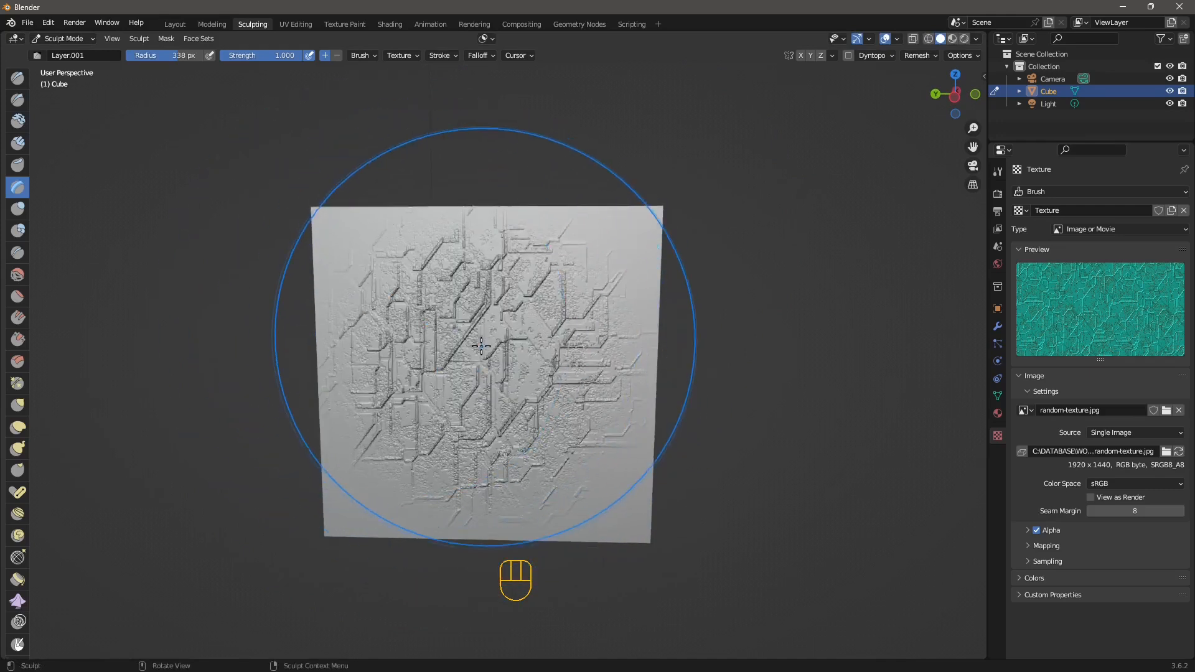
middle_drag(493, 297, 512, 399)
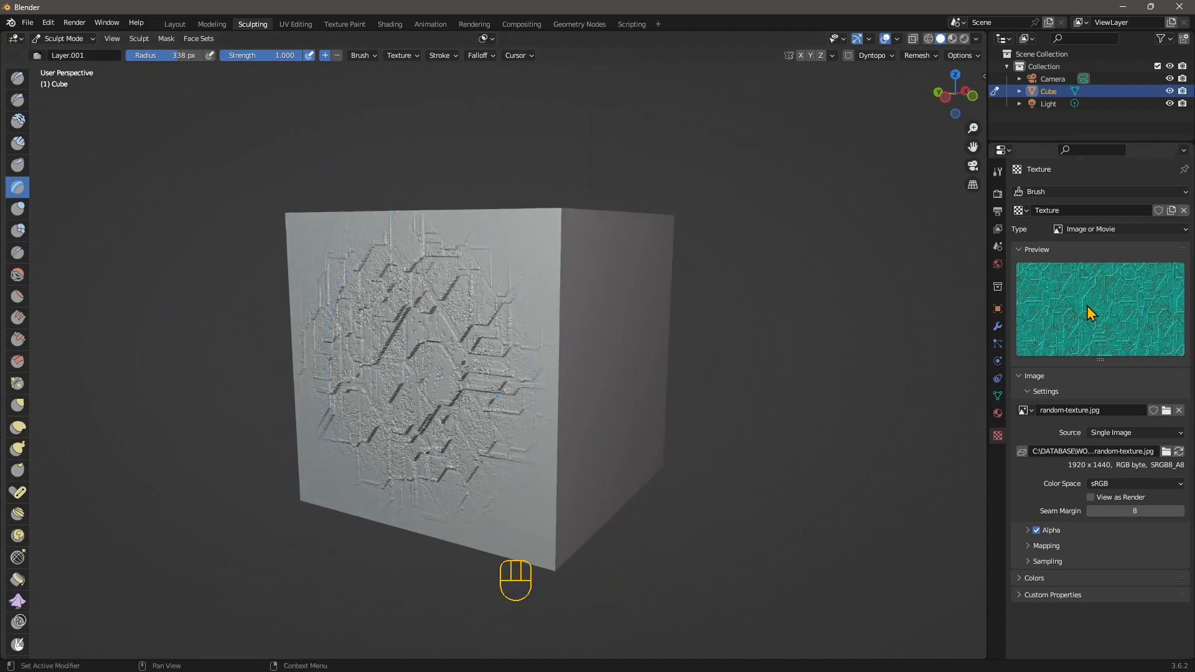
- Try a single texture stamp on the cube's adjacent blank face and undo it
mouse_move(427, 493)
middle_down()
mouse_move(506, 365)
mouse_move(535, 392)
mouse_move(505, 415)
mouse_move(534, 413)
mouse_move(569, 338)
mouse_move(603, 373)
mouse_move(562, 343)
middle_up()
click(568, 365)
key(ctrl+z)
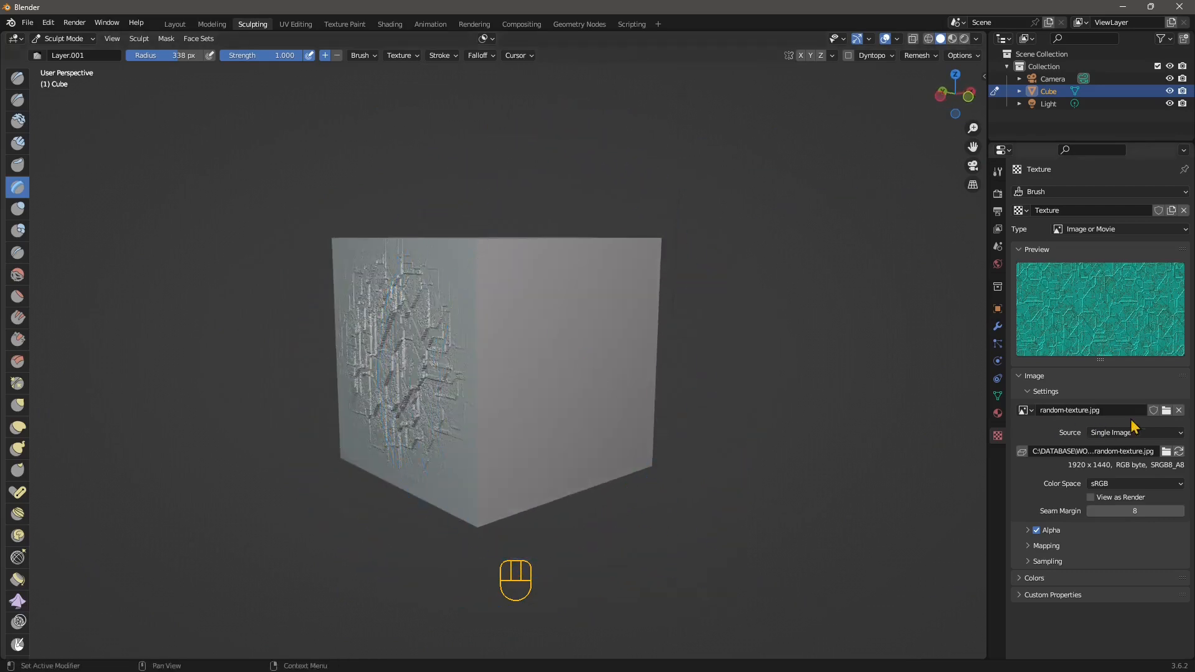
- Replace the brush texture image with random-texture-height.bmp, try one stamp on the blank adjacent face and undo it
click(1165, 410)
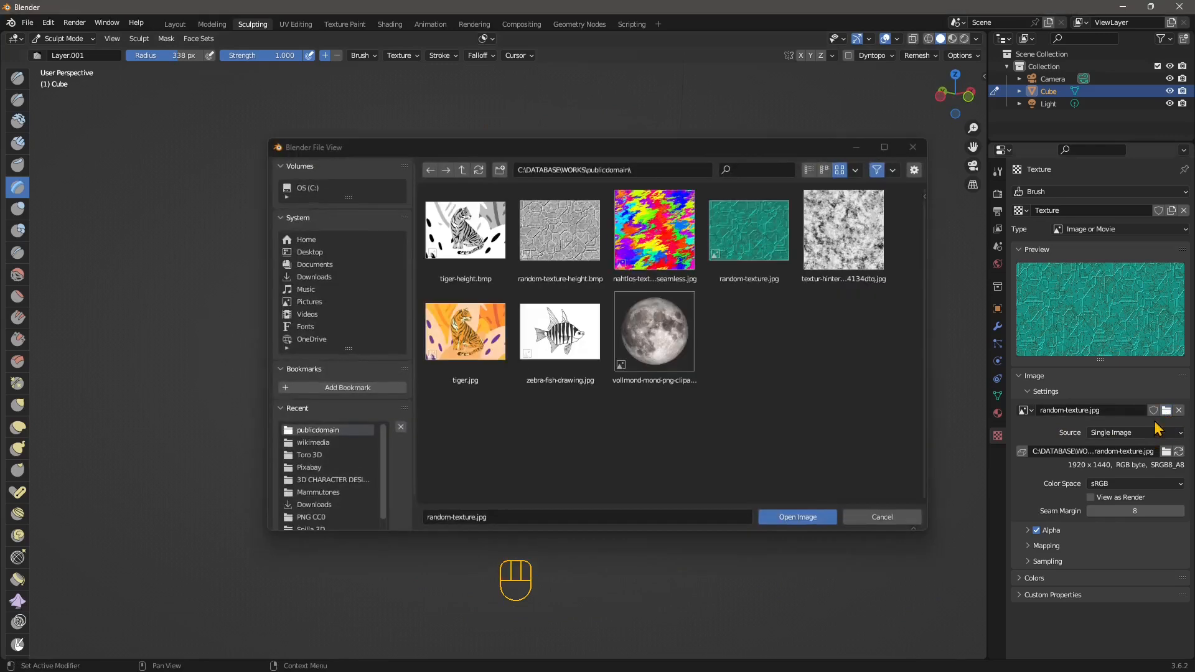
click(546, 238)
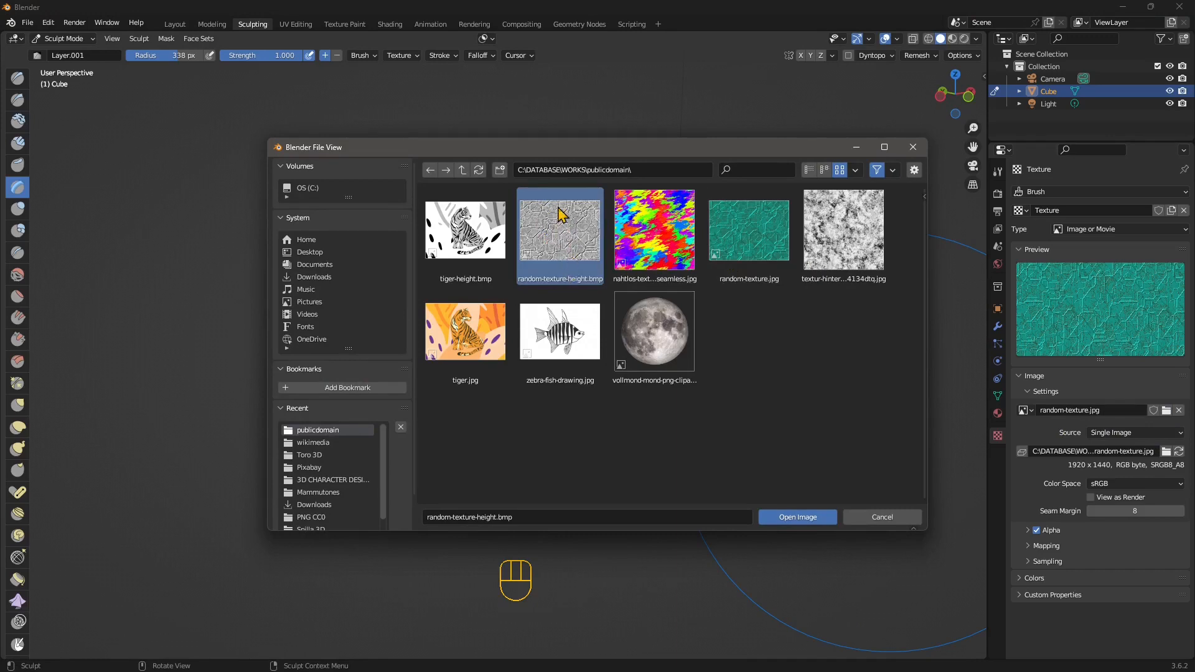
click(803, 519)
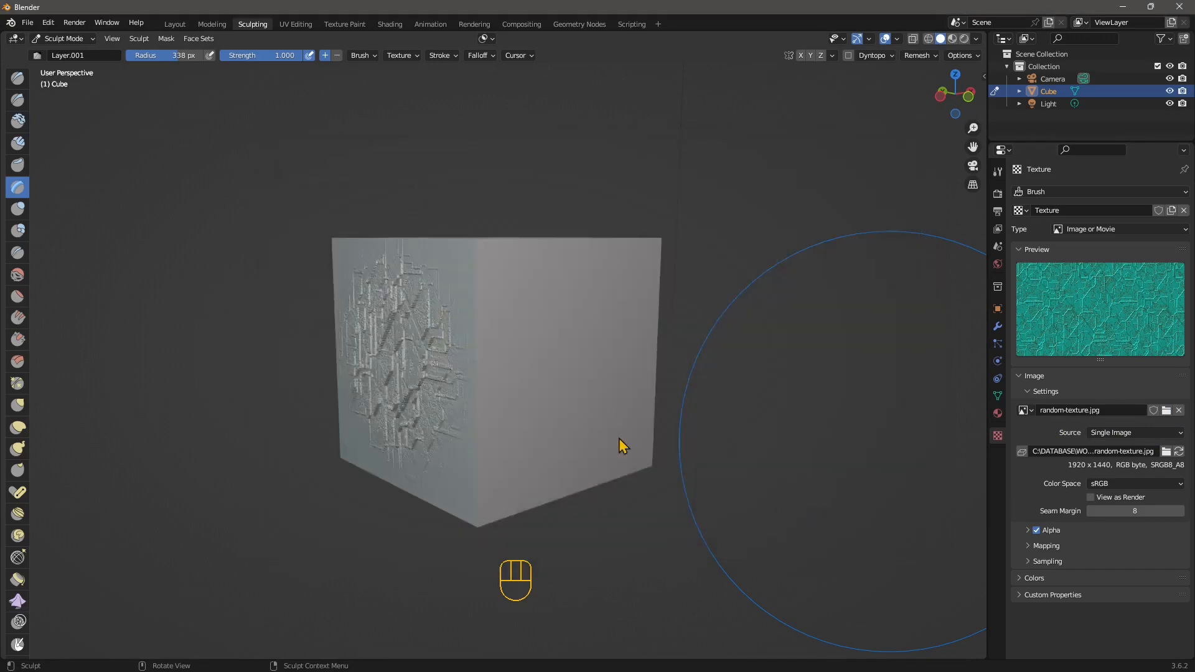
click(579, 362)
mouse_move(578, 363)
middle_down()
mouse_move(524, 385)
mouse_move(559, 396)
mouse_move(533, 403)
mouse_move(548, 396)
middle_up()
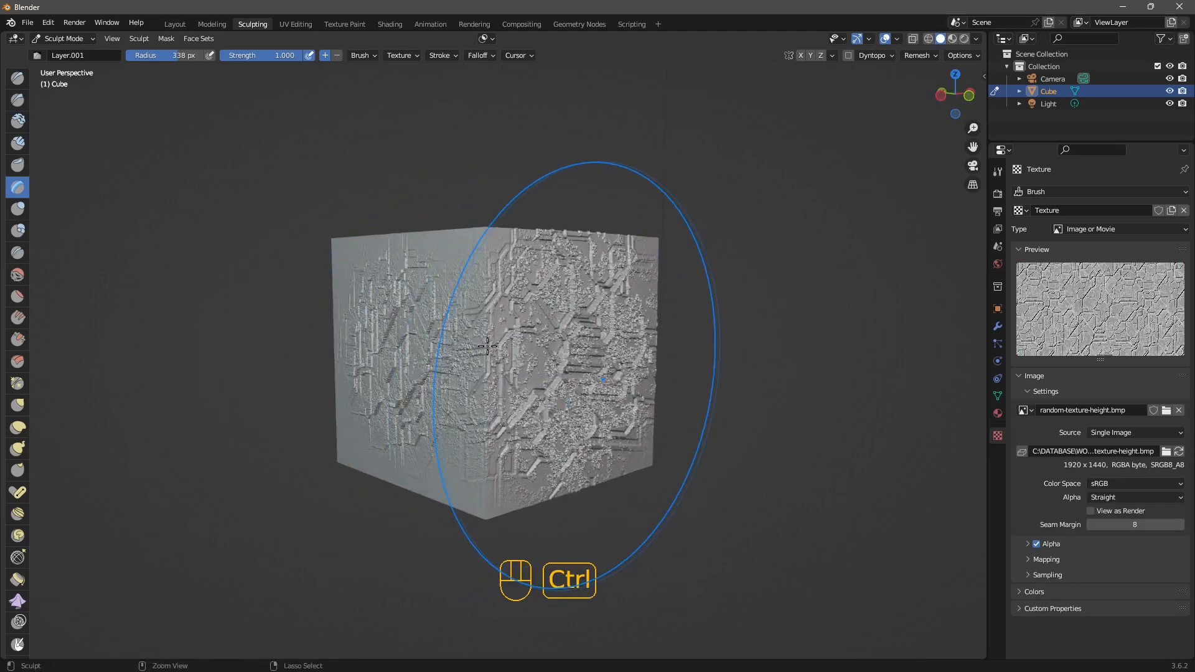
key(ctrl+z)
- Reduce the brush radius to 57 px, try a horizontal stroke along the blank face's upper edge and undo it
key(f)
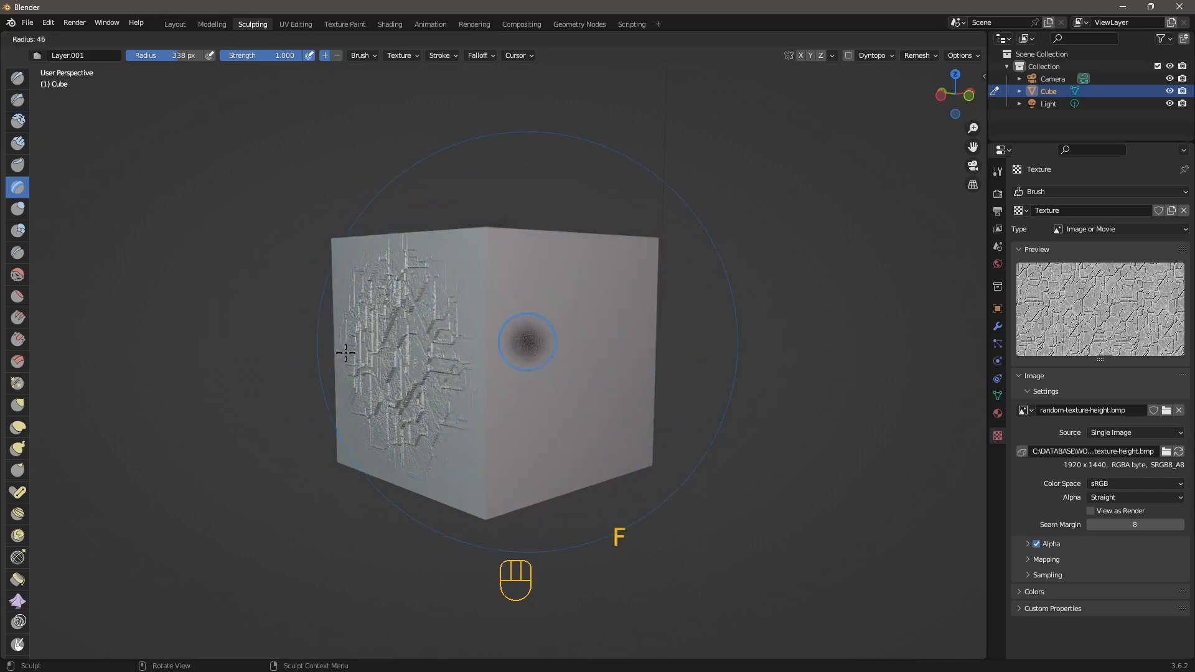
key(f)
key(f)
key(f)
mouse_move(345, 355)
middle_down()
mouse_move(523, 293)
mouse_move(520, 309)
mouse_move(402, 192)
middle_up()
drag(405, 192, 617, 200)
key(ctrl)
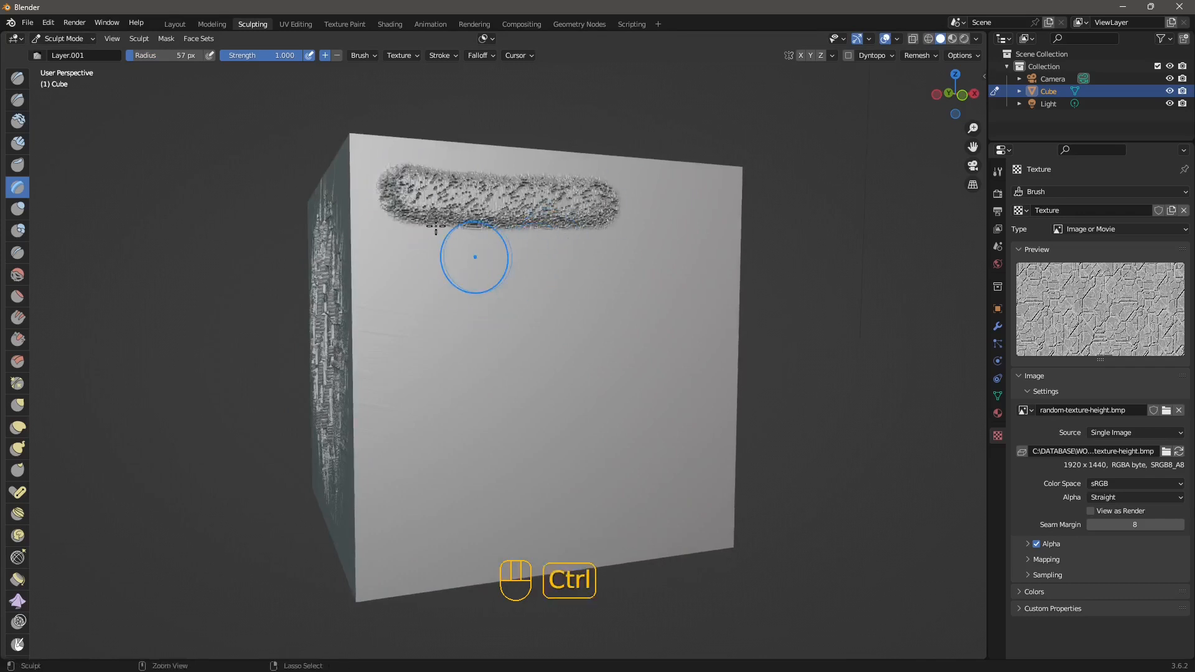
key(ctrl+z)
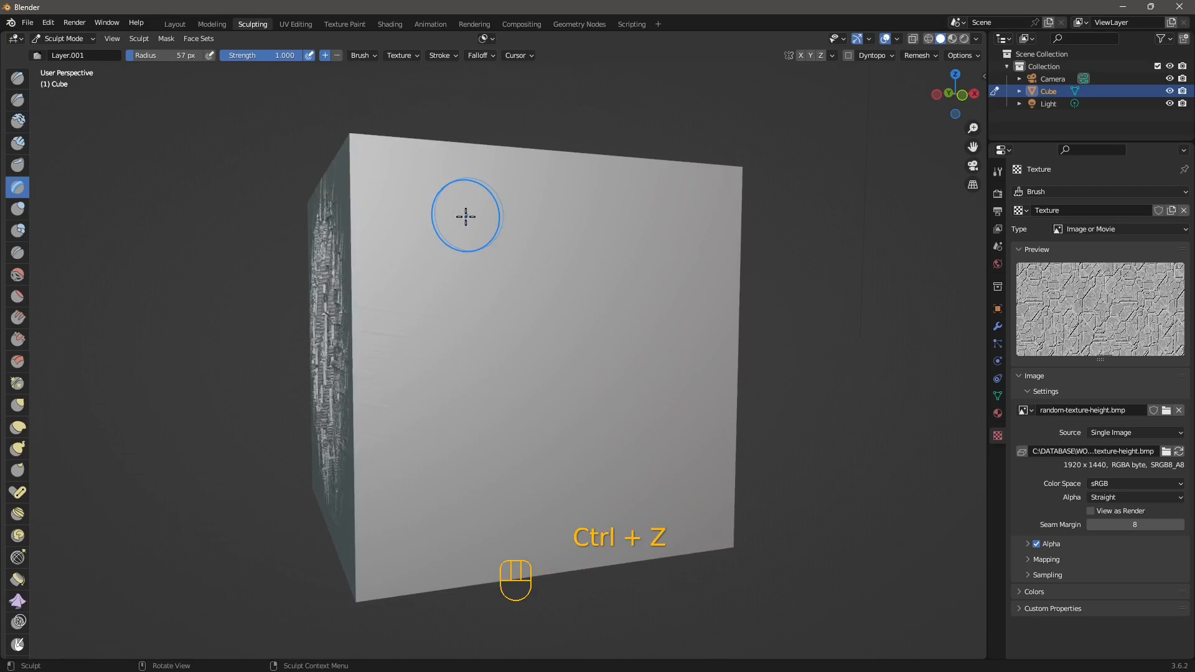
- Set the brush radius to 186 px, try sculpting the height texture across the blank face and undo the stroke
key(f)
key(f)
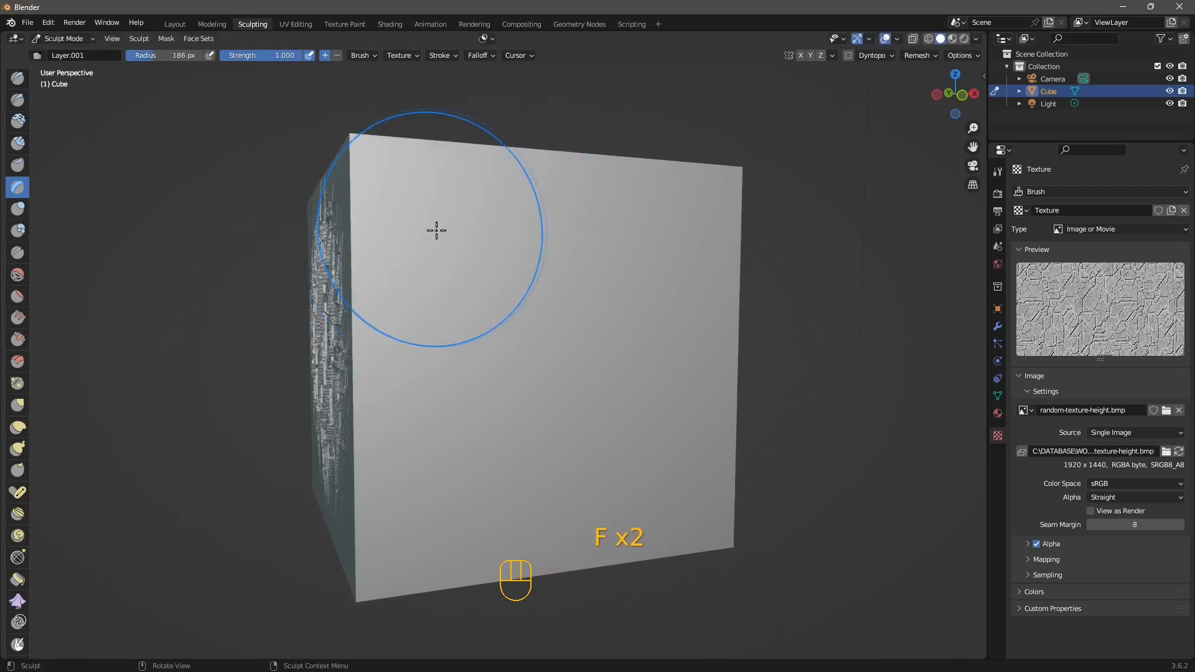
mouse_move(437, 230)
mouse_down()
mouse_move(648, 292)
mouse_move(628, 336)
mouse_move(585, 348)
mouse_move(495, 341)
mouse_move(452, 373)
mouse_move(455, 414)
mouse_move(488, 445)
mouse_move(611, 431)
mouse_up()
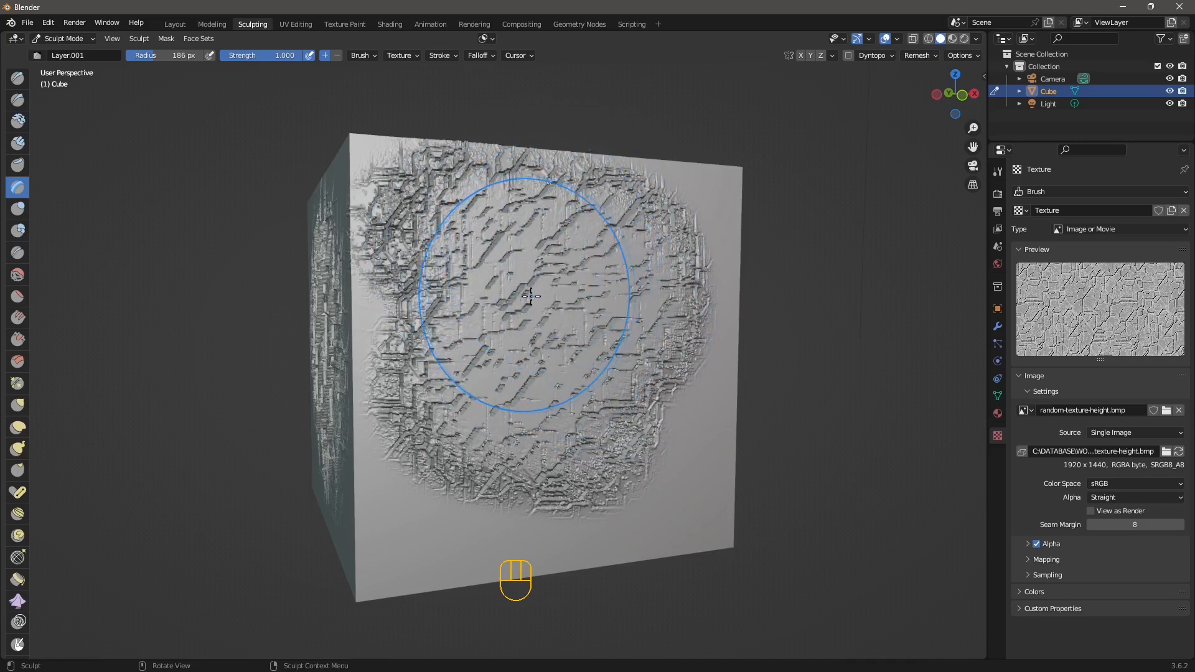
key(ctrl+z)
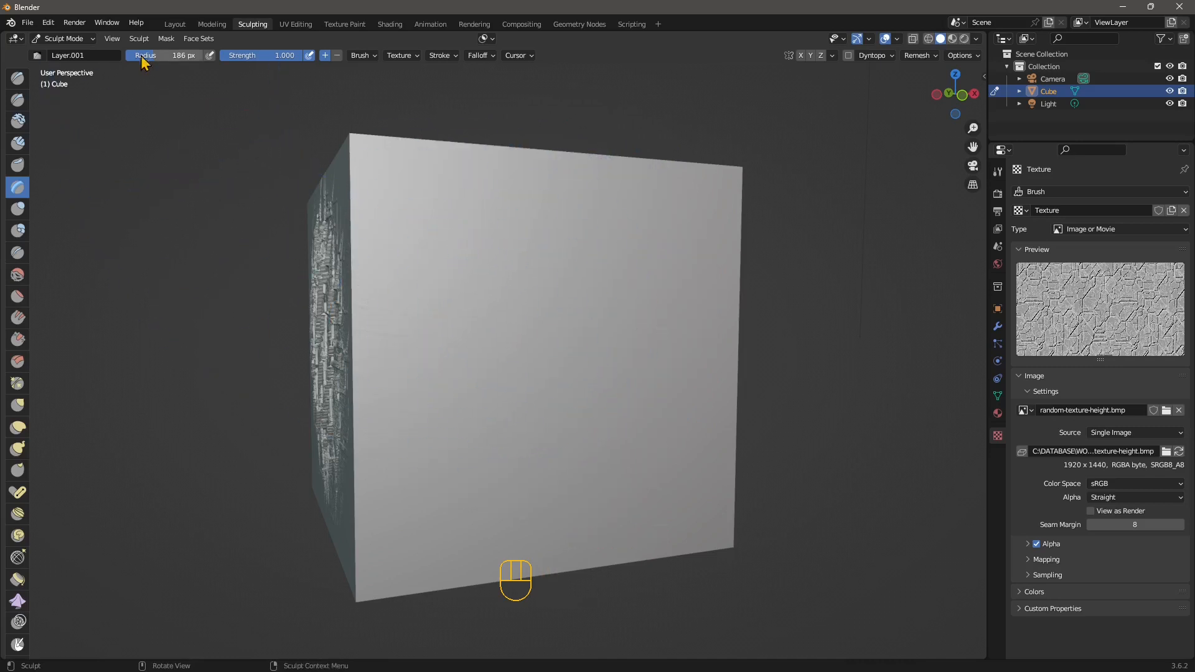
- Replace the brush texture image with tiger-height.bmp from the publicdomain folder
middle_drag(485, 373, 478, 374)
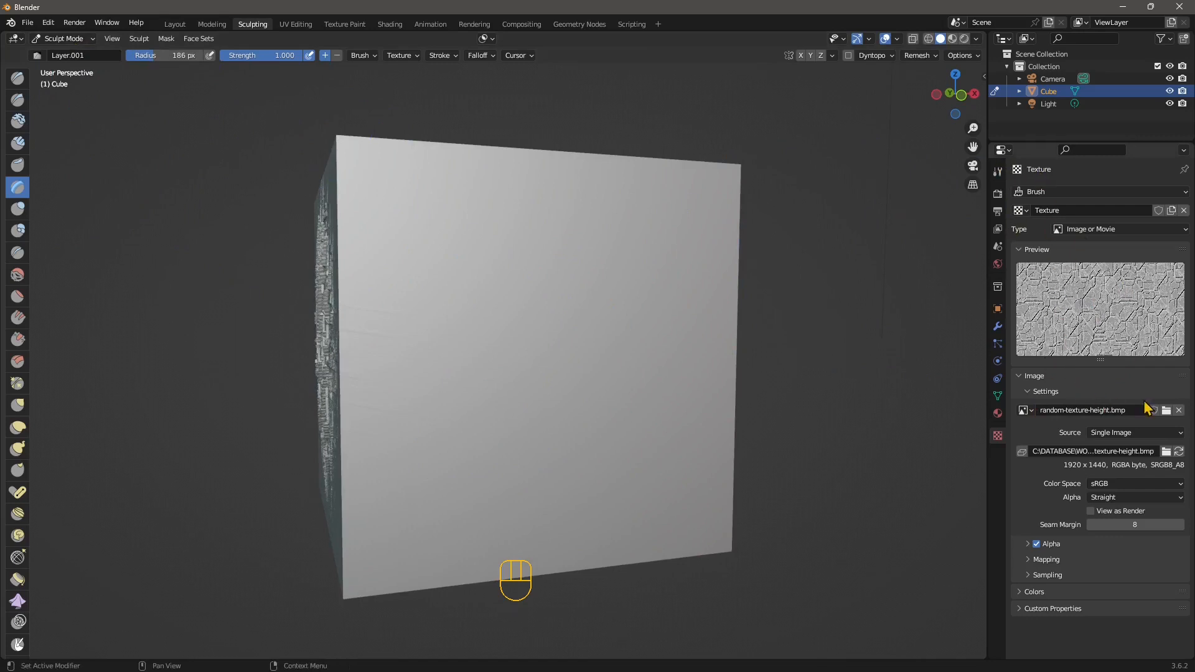
click(1165, 410)
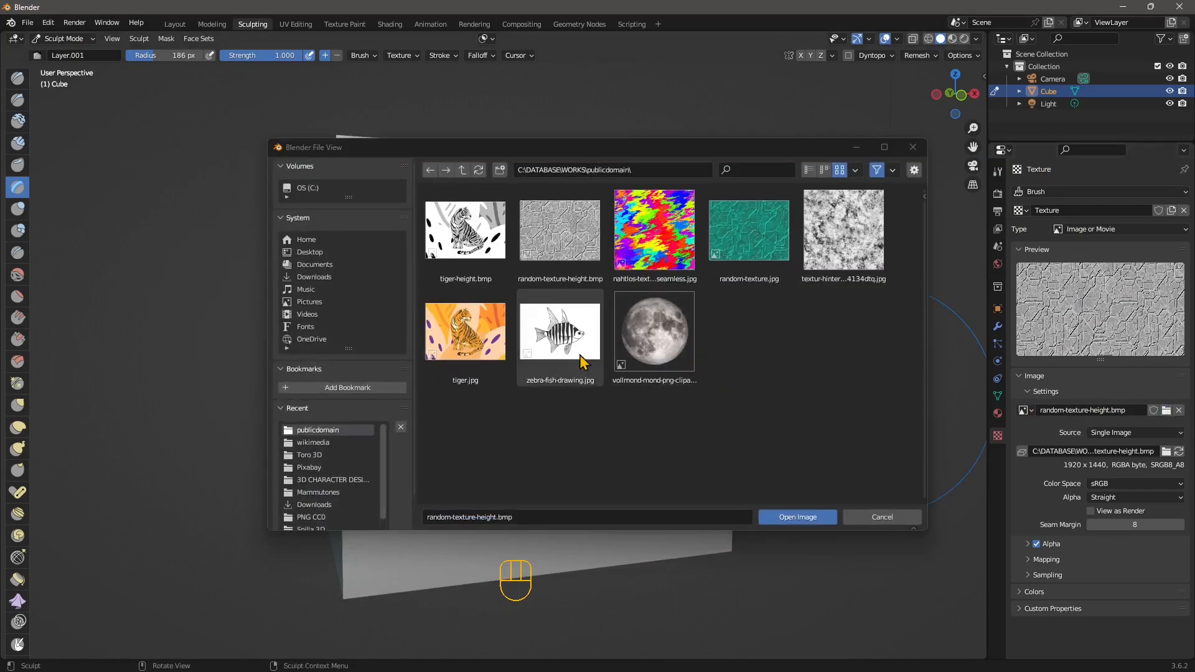
click(498, 266)
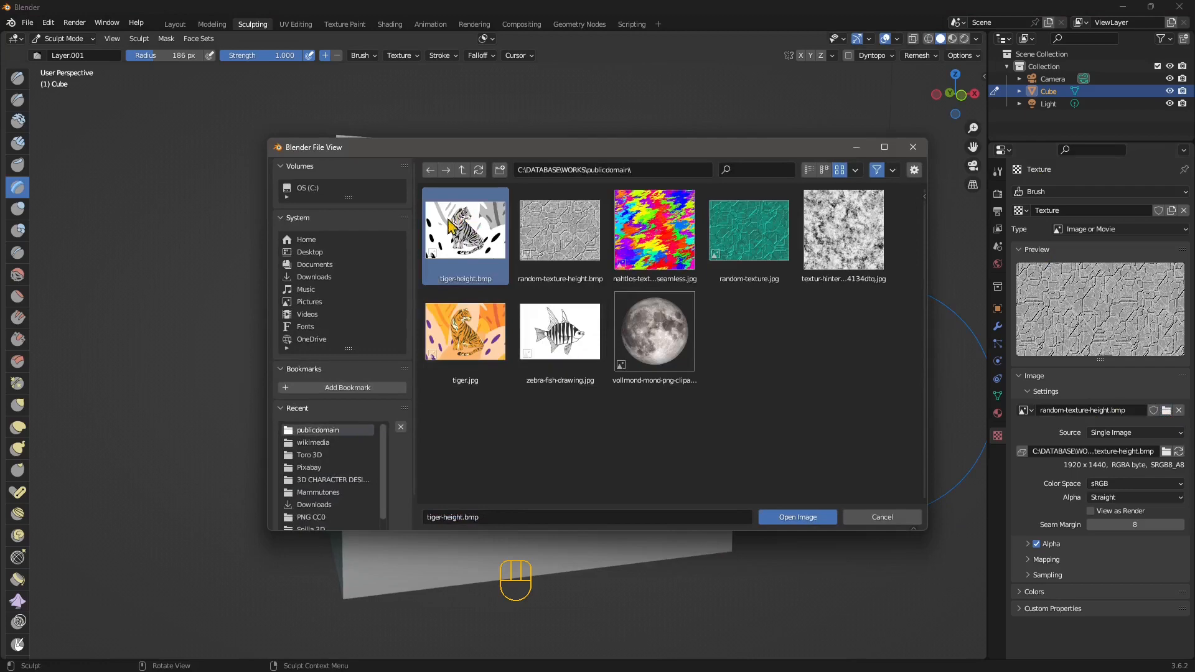
click(794, 517)
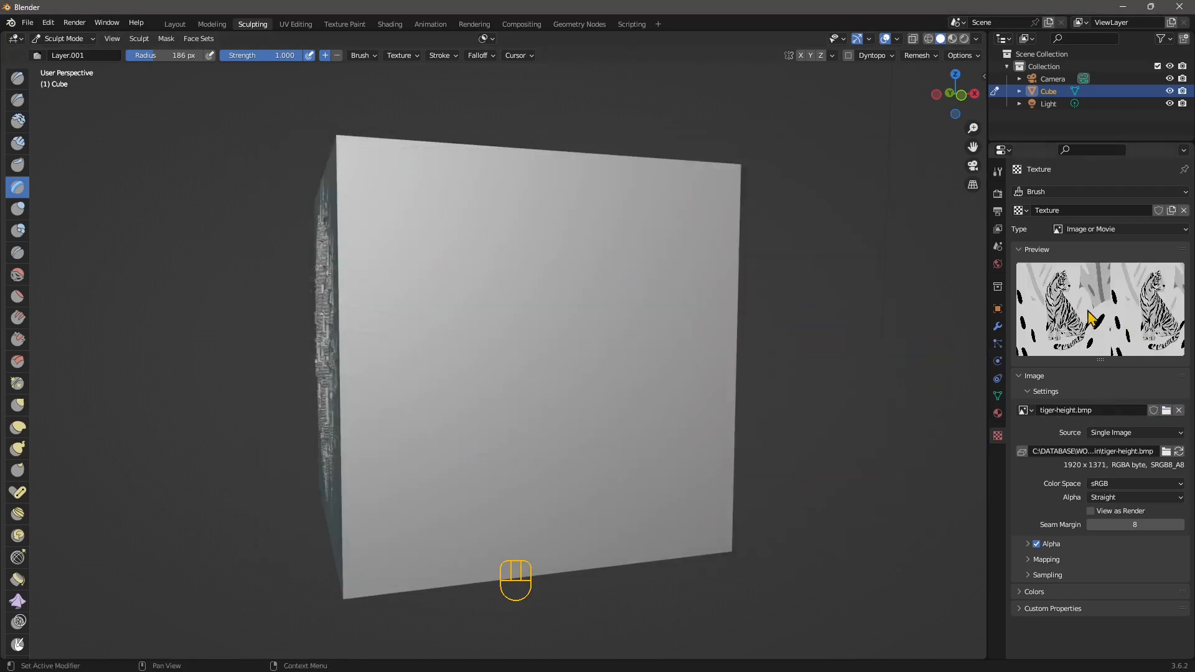
- Try a stroke with the tiger height map over the blank face's upper part and undo it
mouse_move(539, 346)
mouse_down()
mouse_move(493, 292)
mouse_move(486, 215)
mouse_up()
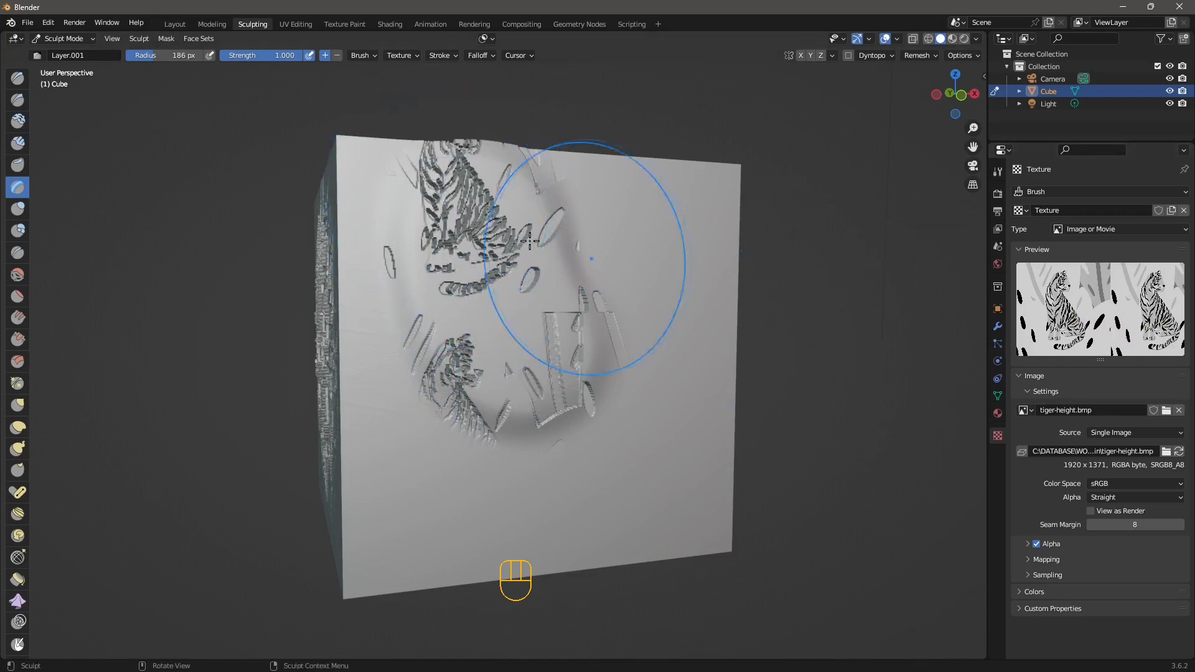
key(ctrl)
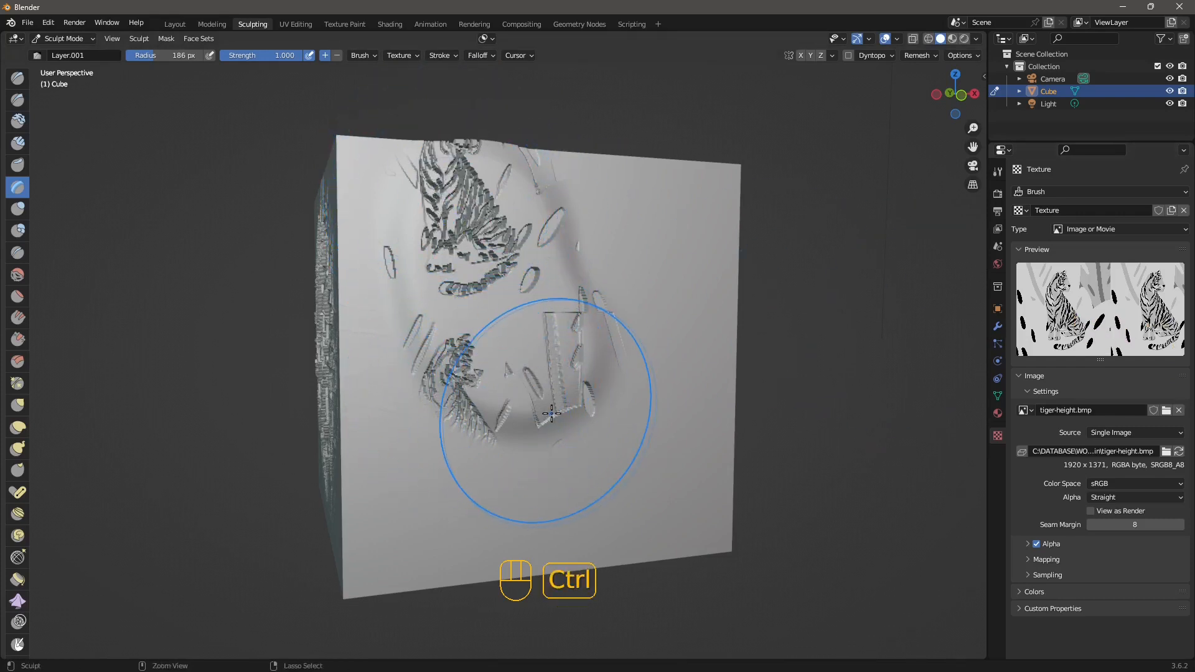
key(ctrl+z)
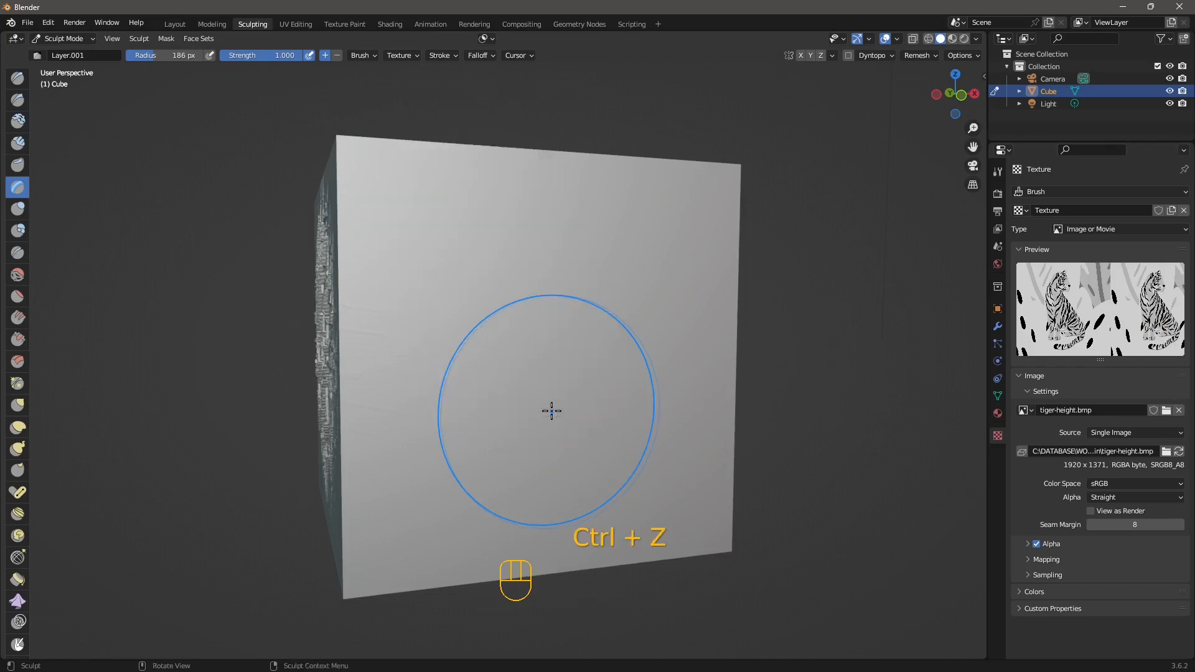
- Reduce the brush radius to 128 px and sculpt the repeating tiger relief across most of the blank face
key(f)
key(f)
key(f)
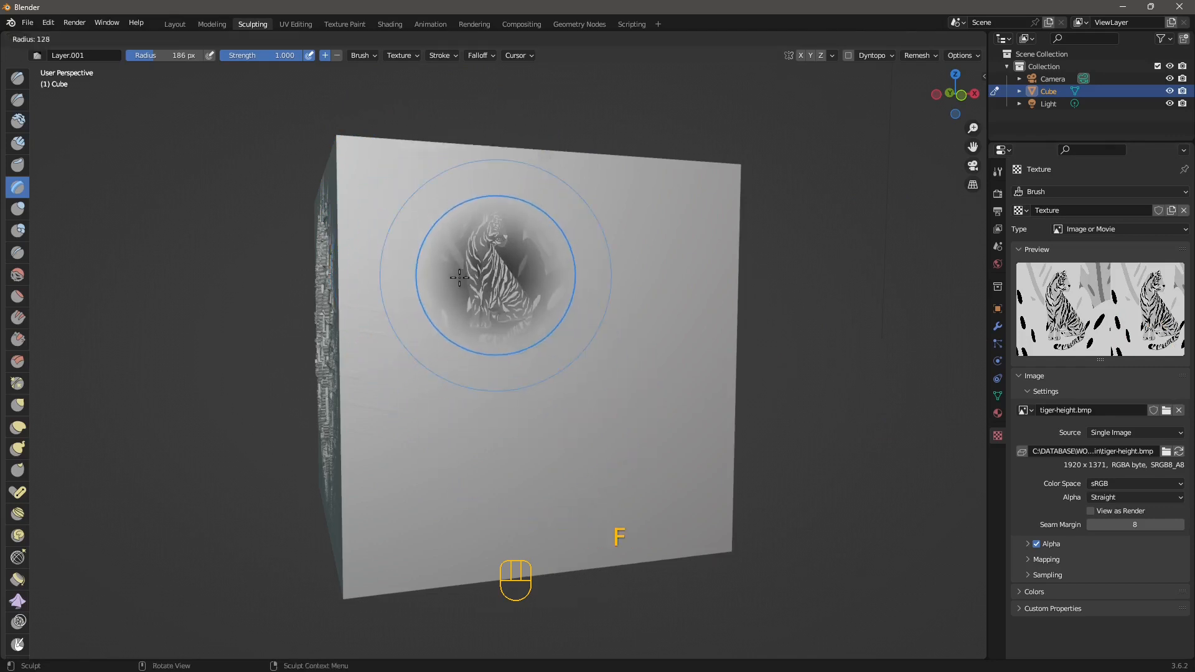
mouse_move(432, 256)
mouse_down()
mouse_move(498, 212)
mouse_move(560, 322)
mouse_move(428, 349)
mouse_move(625, 352)
mouse_move(673, 423)
mouse_move(463, 441)
mouse_move(685, 424)
mouse_move(436, 492)
mouse_move(392, 467)
mouse_move(622, 219)
mouse_move(405, 187)
mouse_move(529, 161)
mouse_up()
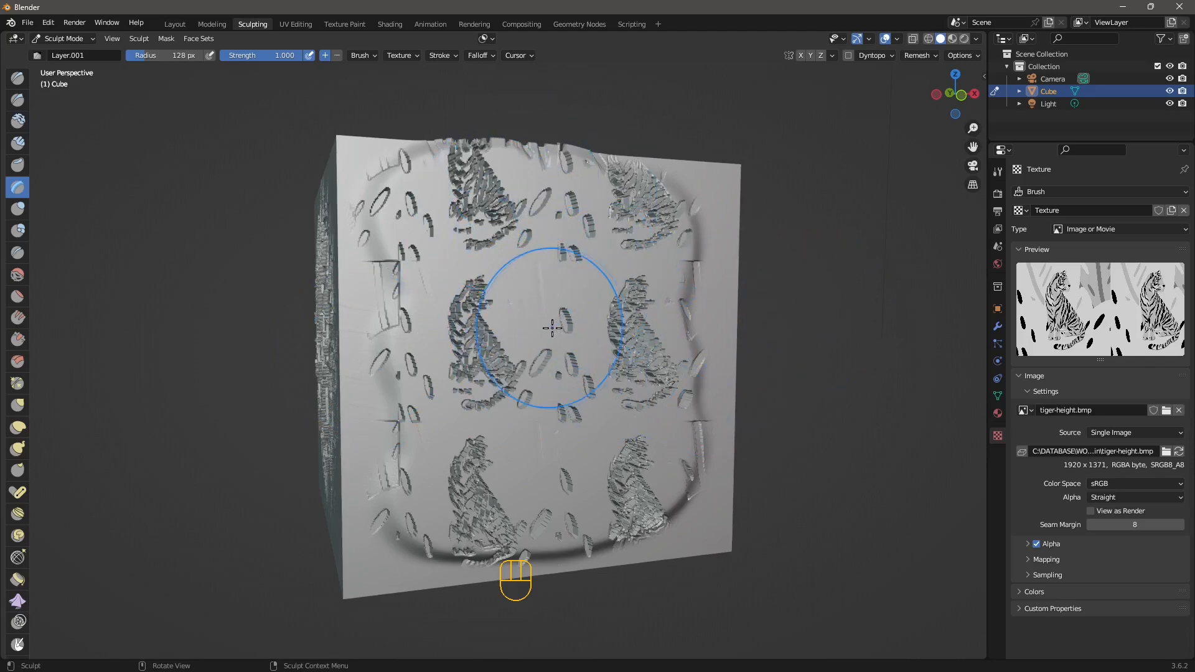
mouse_move(568, 448)
middle_down()
mouse_move(591, 411)
mouse_move(576, 389)
middle_up()
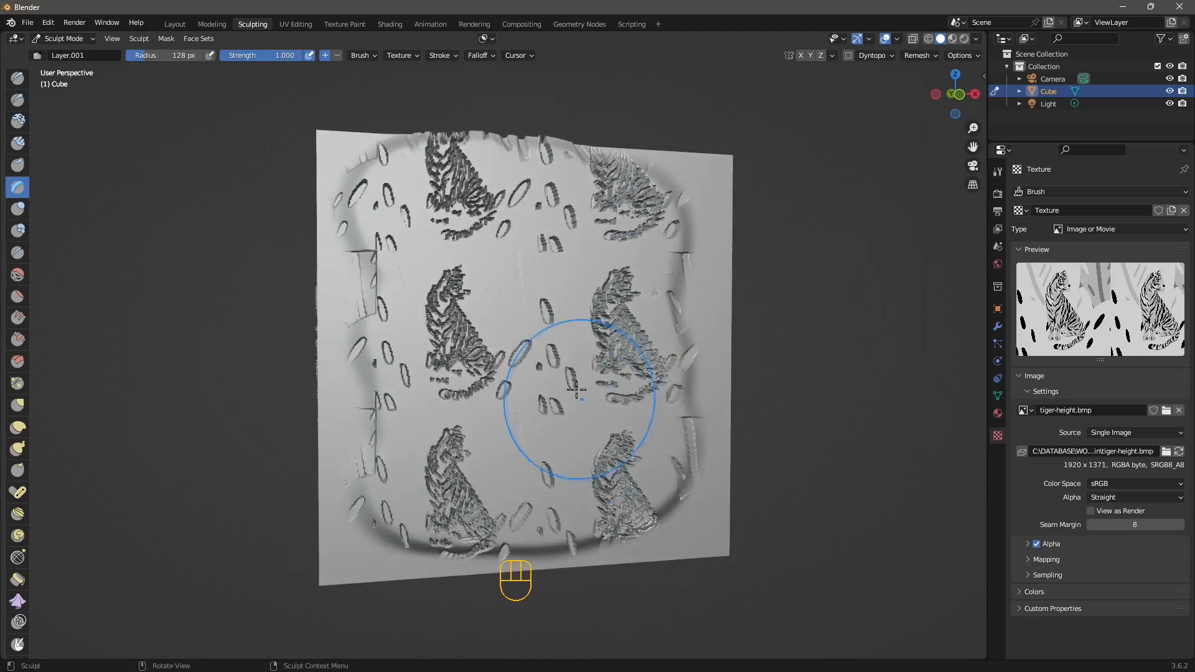
key(ctrl)
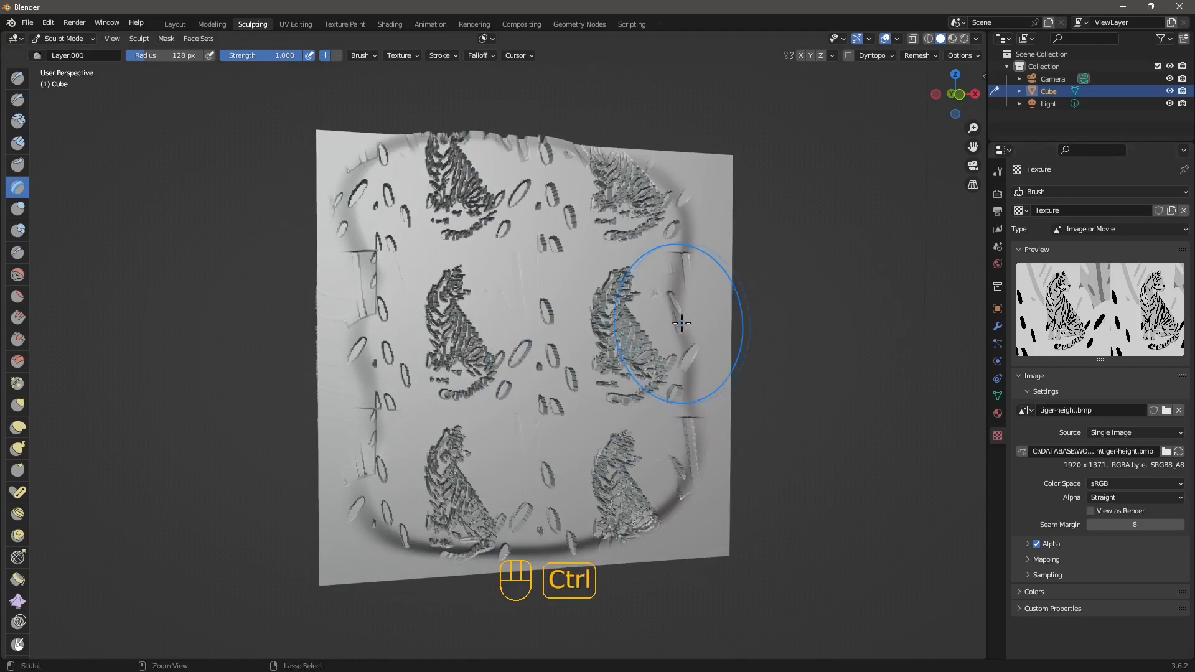
- Undo the repeating tiger relief and set the brush texture mapping to View Plane
key(ctrl+z)
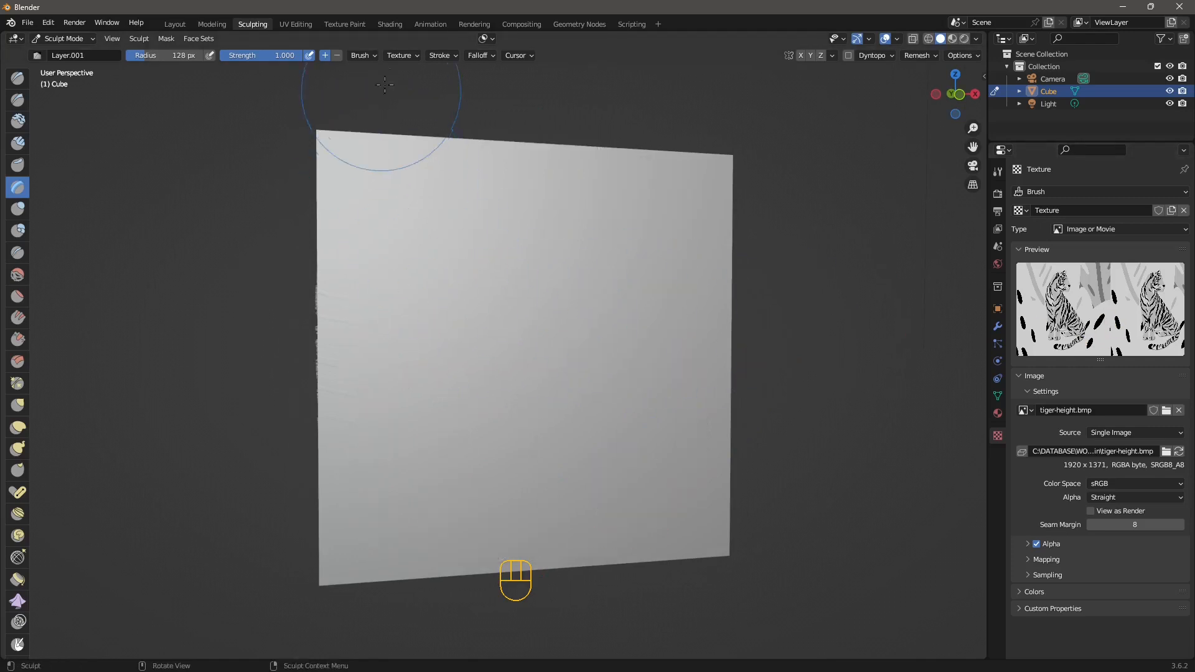
click(403, 58)
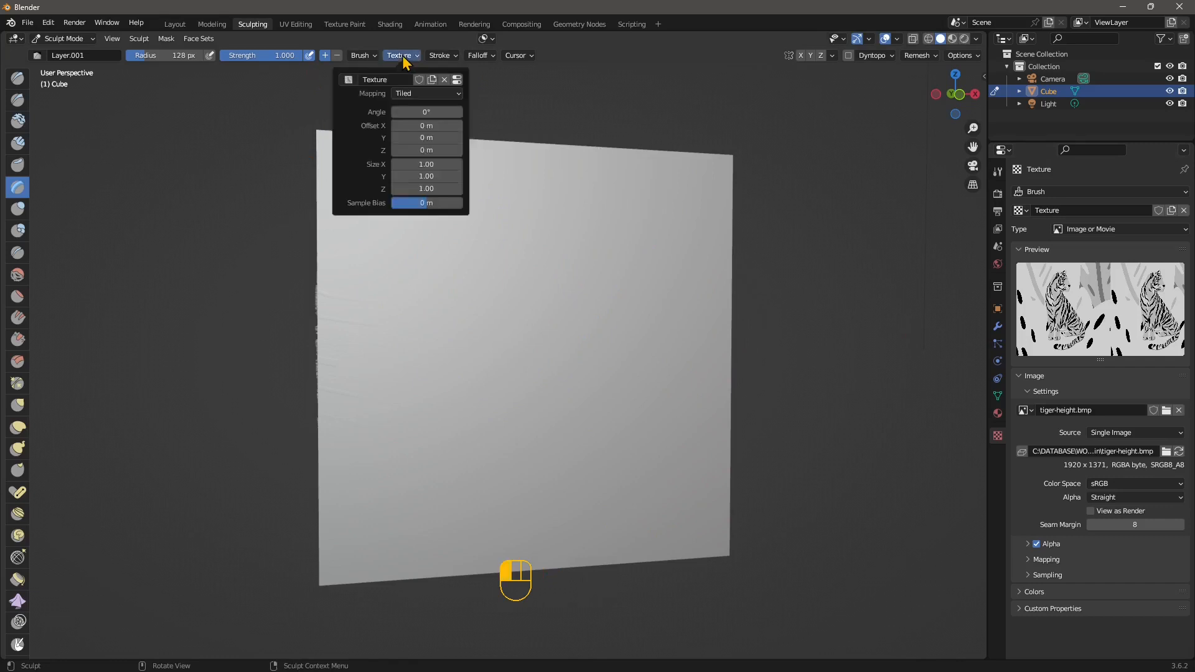
click(404, 94)
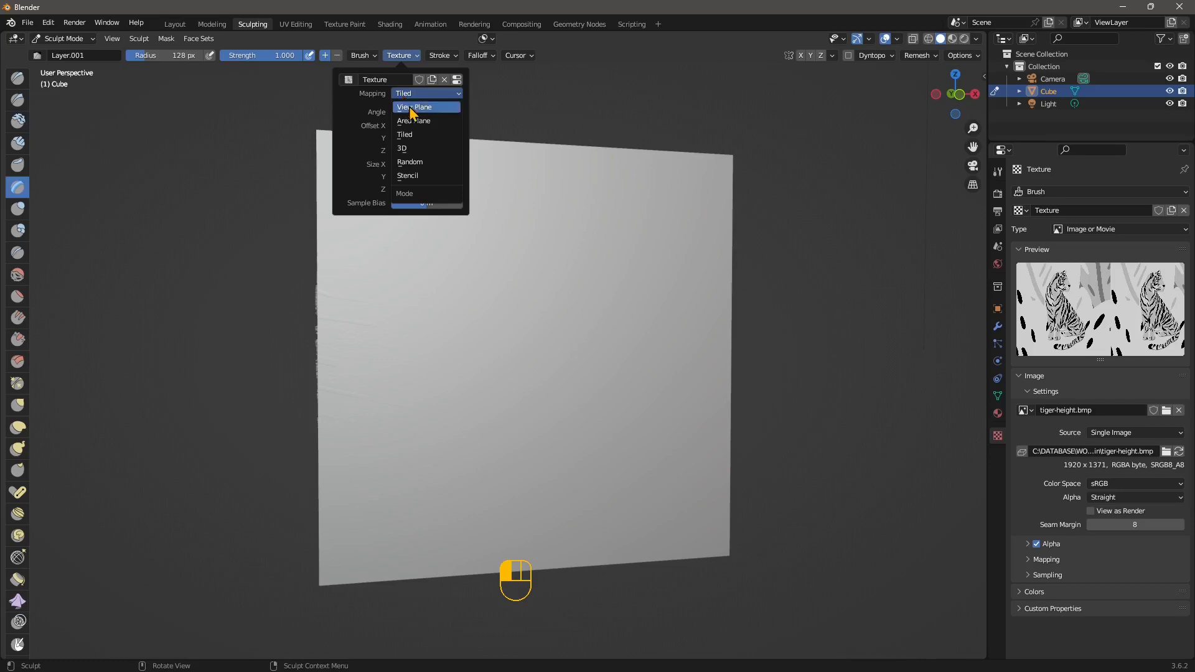
click(414, 107)
- Enlarge the brush radius to 286 px over the blank face
key(f)
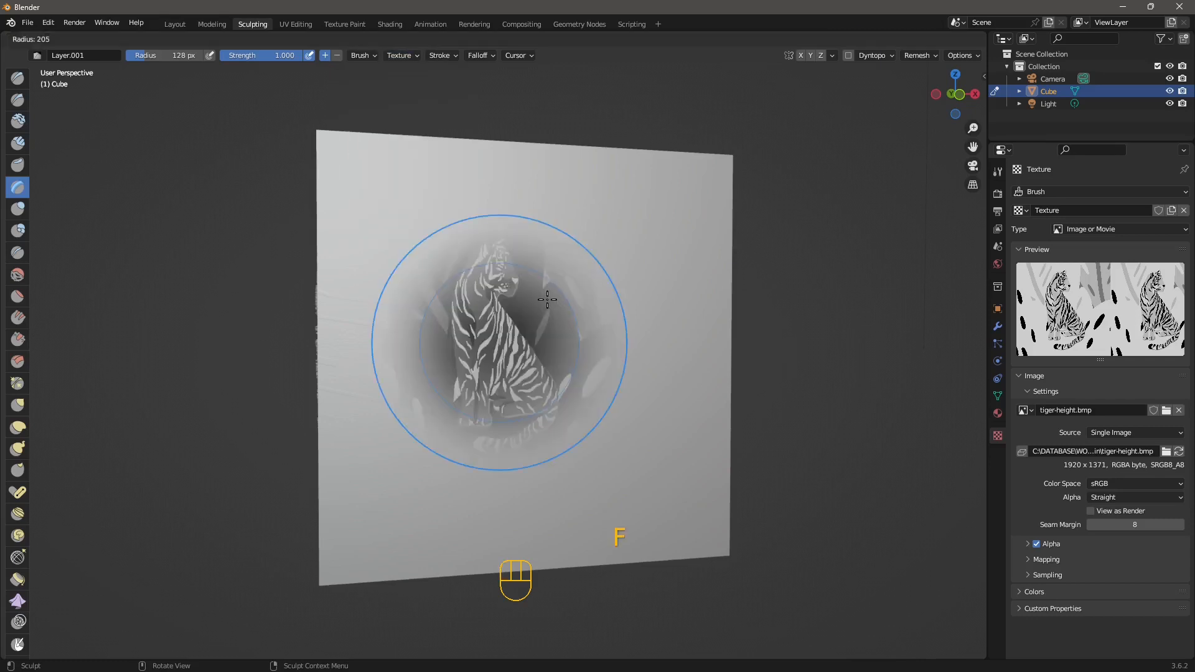
key(f)
click(536, 337)
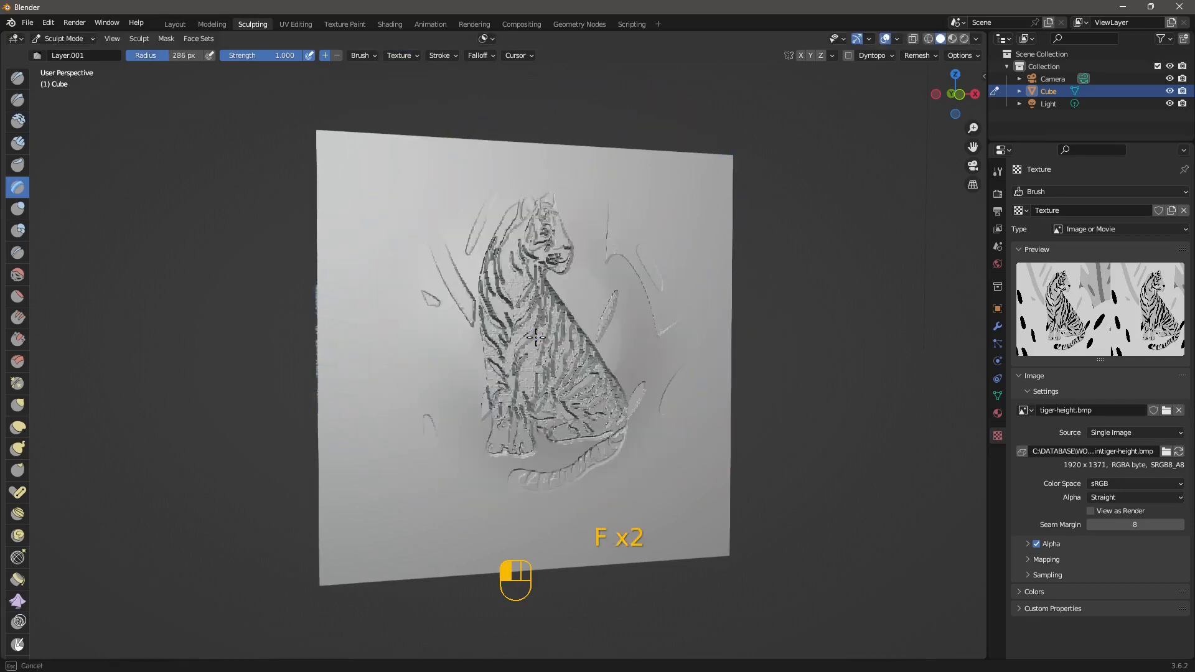
- Try a short stroke and a single stamp of the tiger height map on the blank face, undoing each
drag(524, 349, 537, 391)
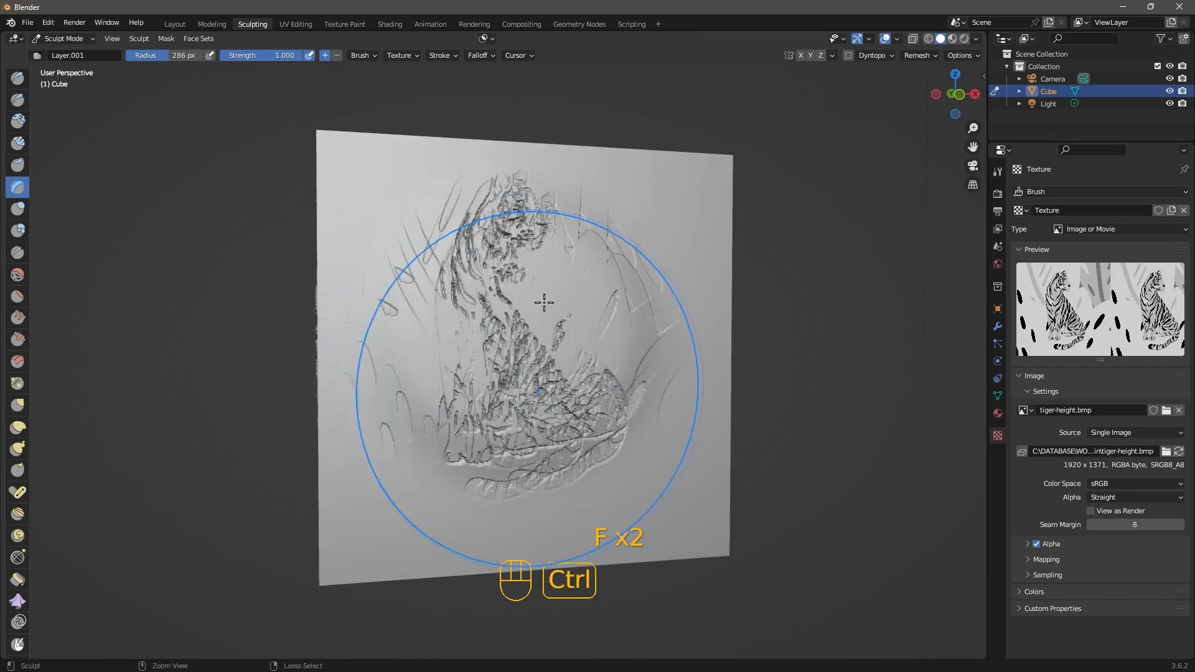
key(ctrl+z)
click(526, 346)
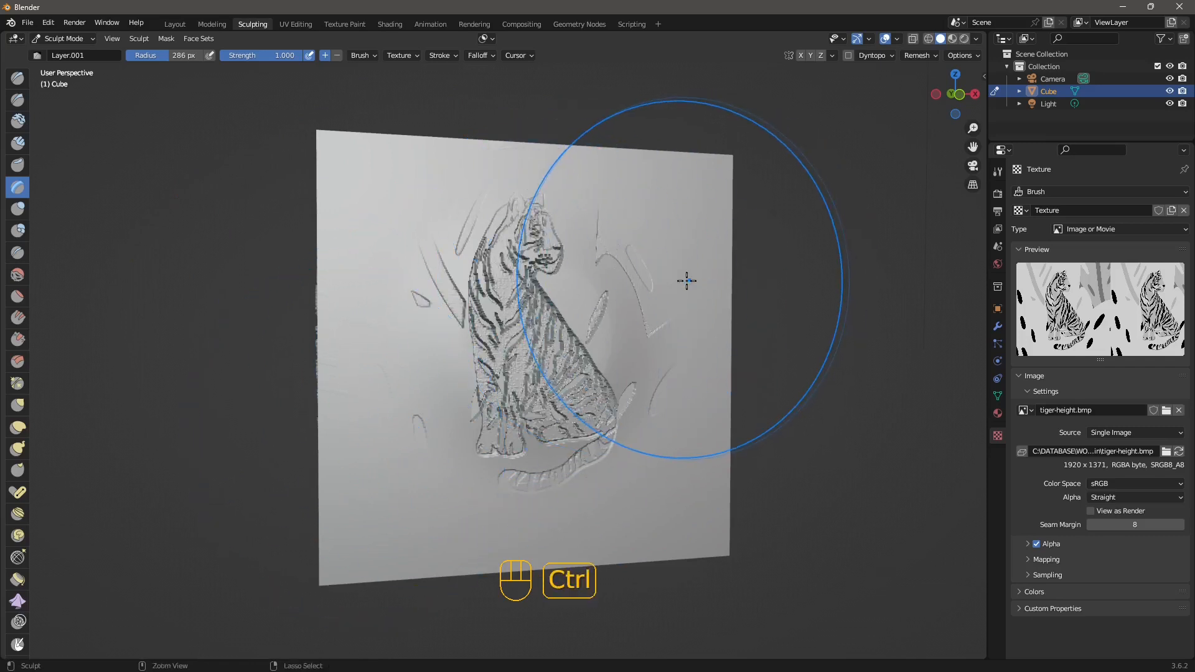
key(ctrl+z)
- Set the brush's stroke method to Anchored and pull one large tiger relief outward from the middle of the blank face
click(444, 55)
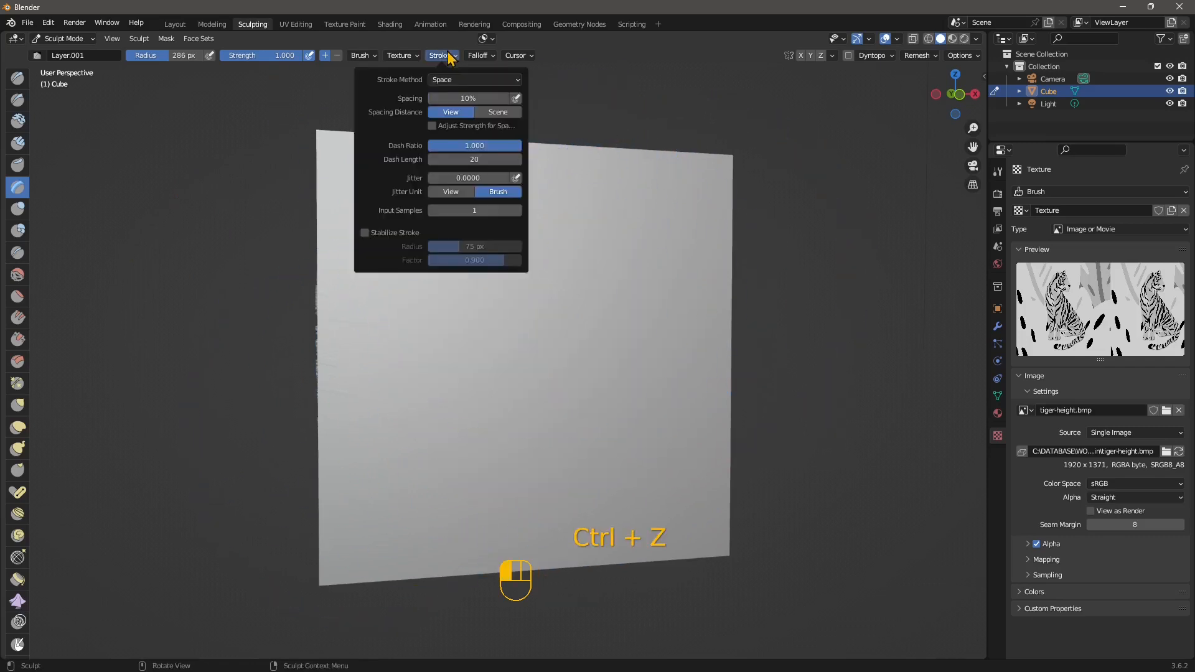
click(444, 79)
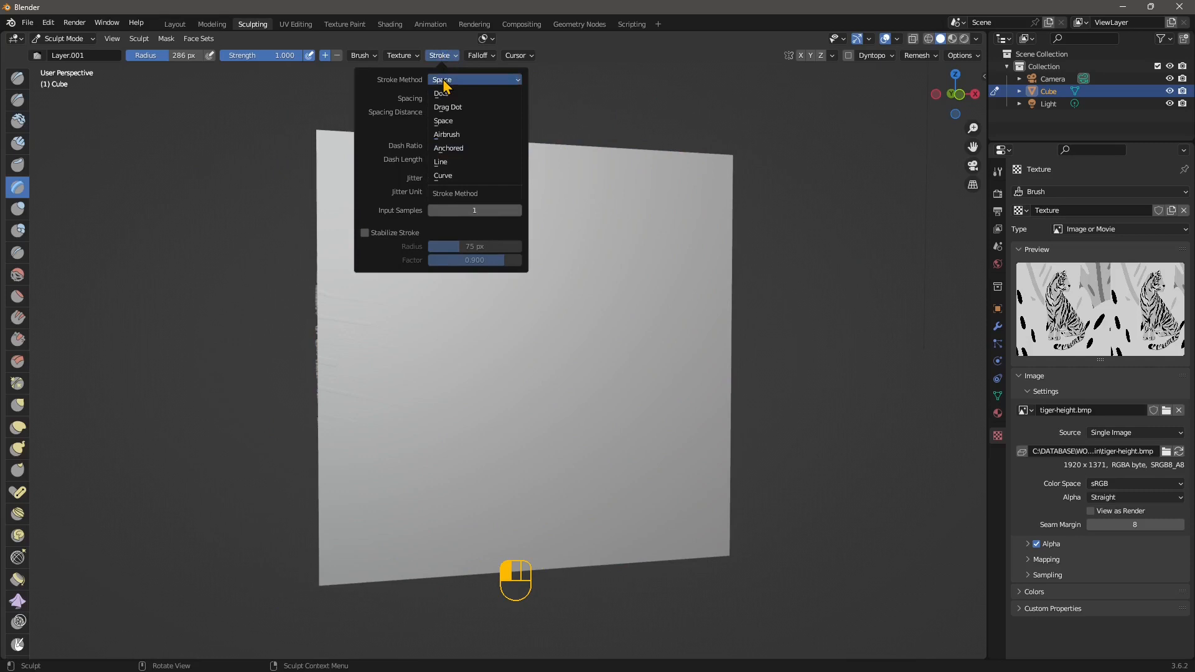
click(450, 150)
mouse_move(507, 341)
mouse_down()
mouse_move(525, 352)
mouse_move(566, 483)
mouse_move(508, 440)
mouse_move(520, 454)
mouse_move(509, 585)
mouse_up()
mouse_move(556, 520)
middle_down()
mouse_move(571, 439)
mouse_move(539, 454)
mouse_move(603, 445)
middle_up()
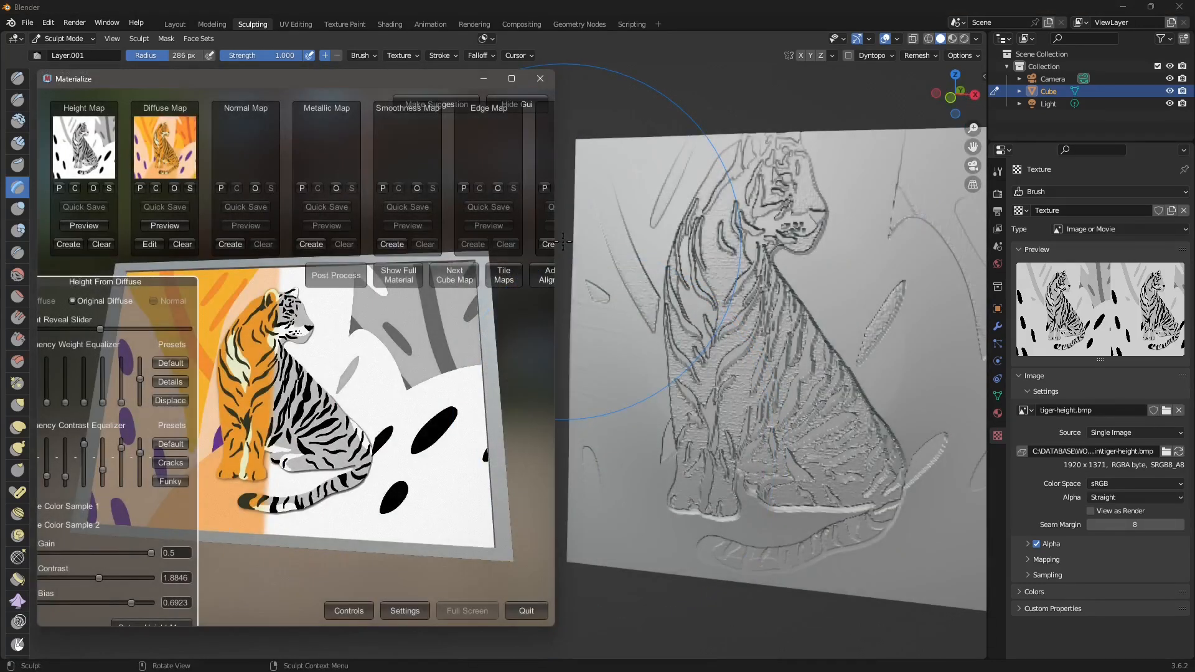
- Review the brush's texture mapping modes and stroke methods, and examine the anchored tiger relief on the cube from several angles
click(415, 57)
click(421, 93)
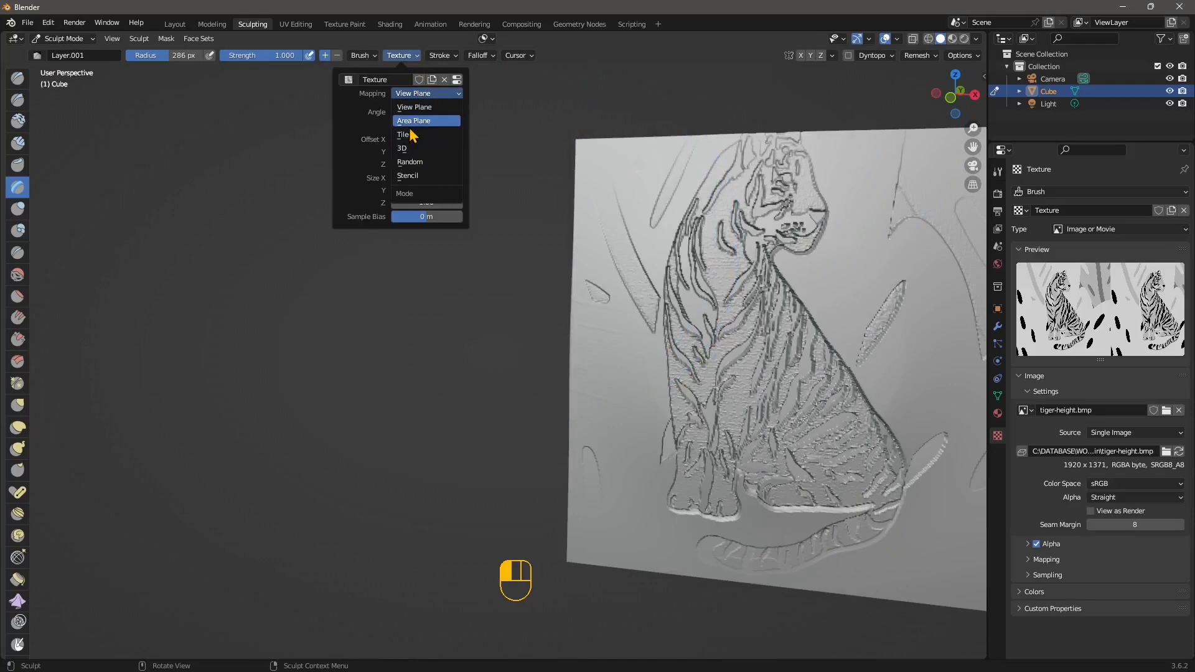
click(423, 162)
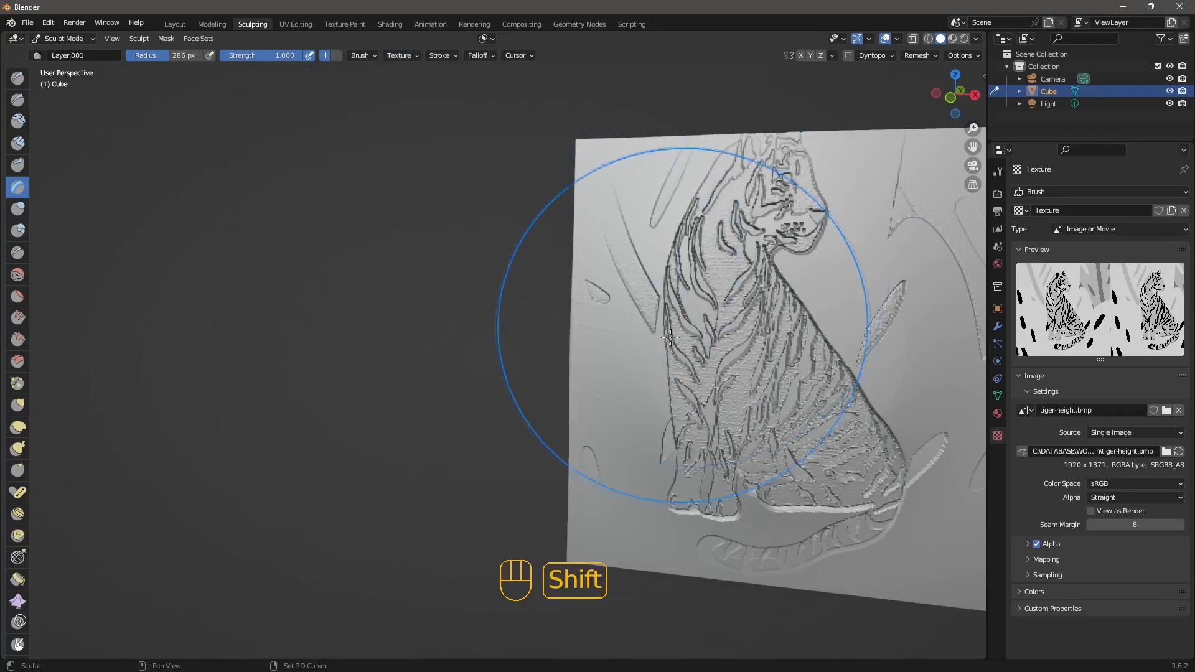
mouse_move(667, 334)
middle_down()
mouse_move(549, 402)
mouse_move(629, 395)
mouse_move(617, 407)
mouse_move(530, 433)
middle_up()
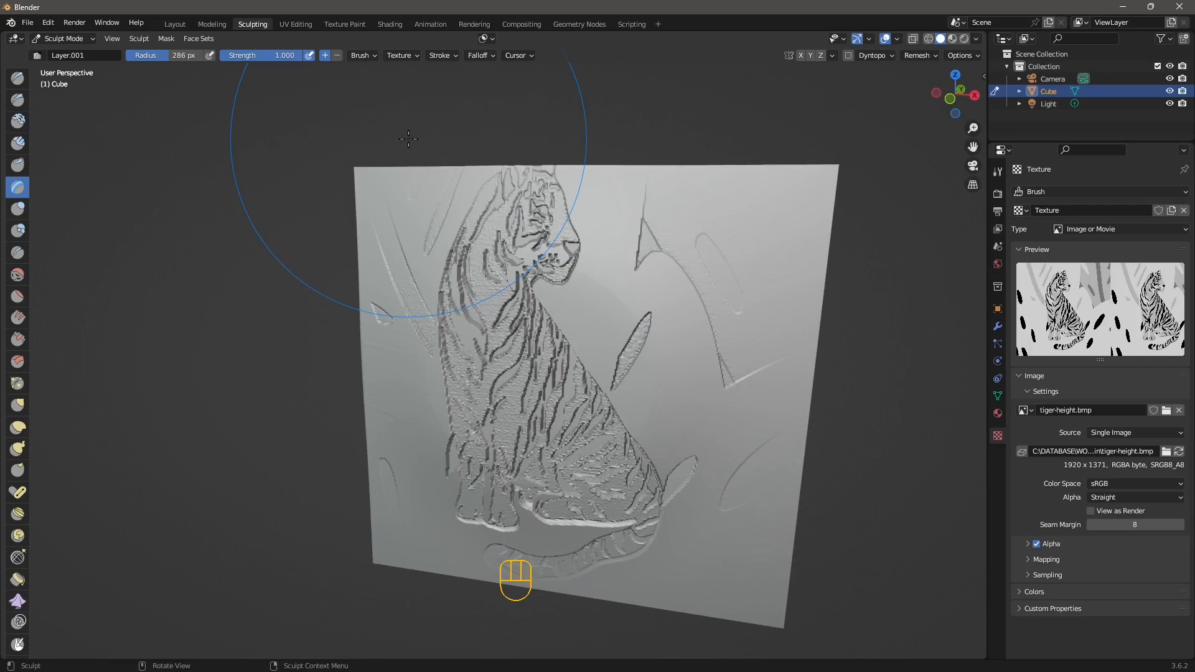
click(442, 55)
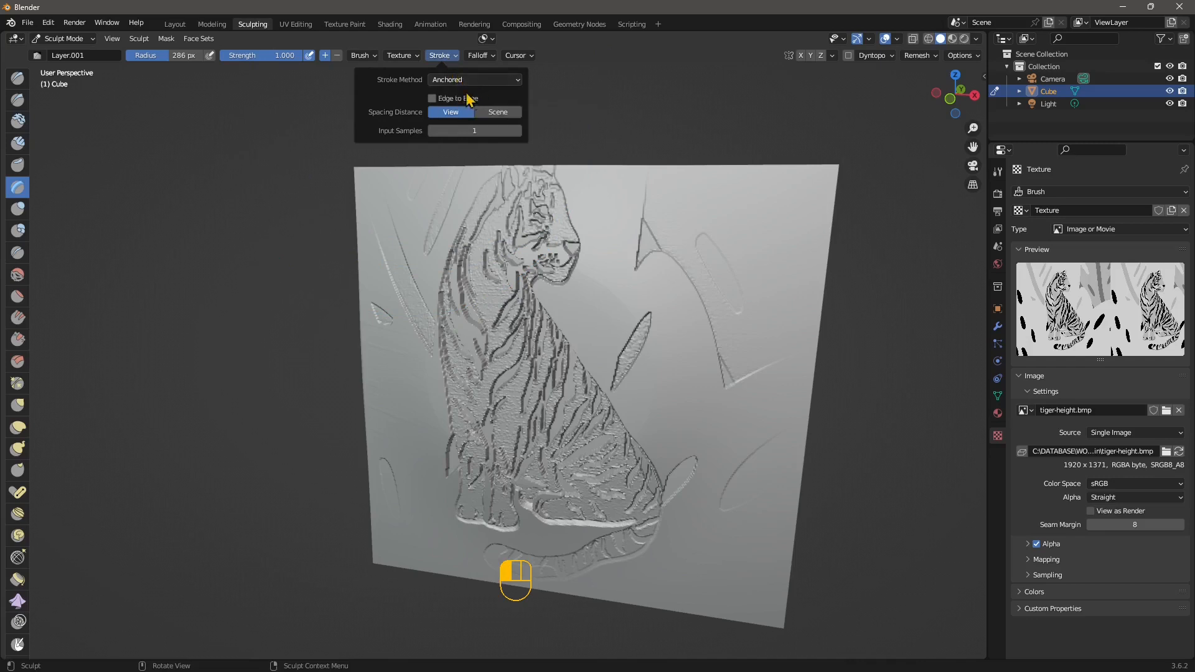
drag(534, 360, 473, 115)
middle_drag(473, 115, 489, 326)
click(441, 55)
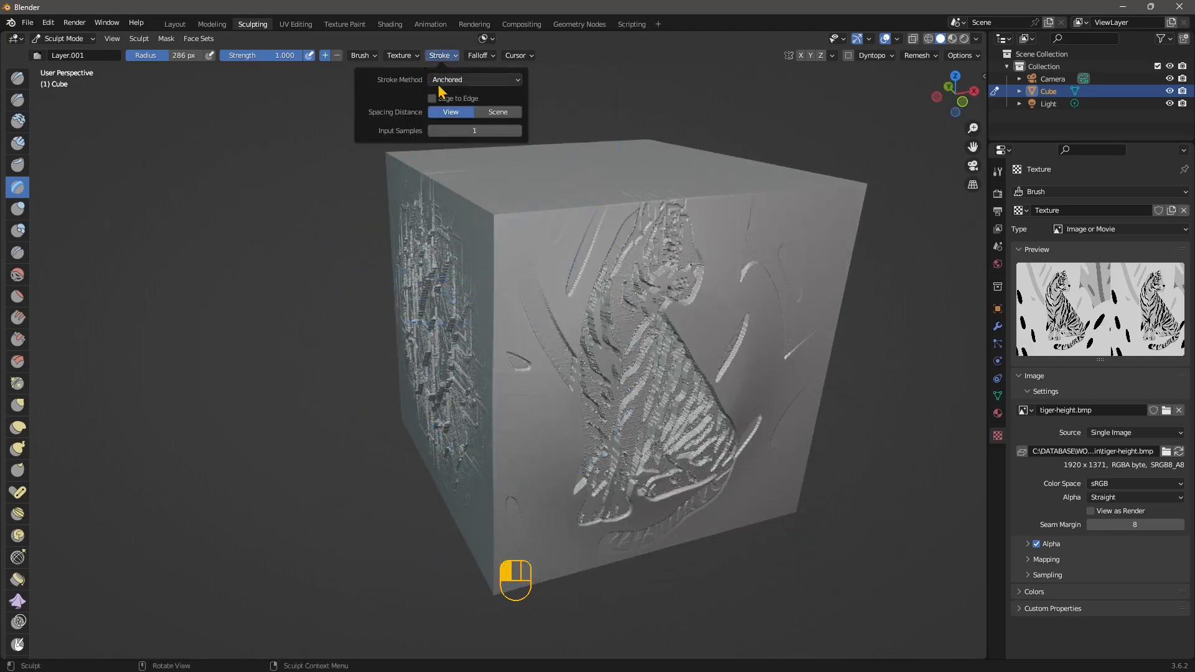
click(438, 80)
click(443, 152)
mouse_move(473, 383)
middle_down()
mouse_move(536, 386)
mouse_move(459, 366)
mouse_move(434, 376)
middle_up()
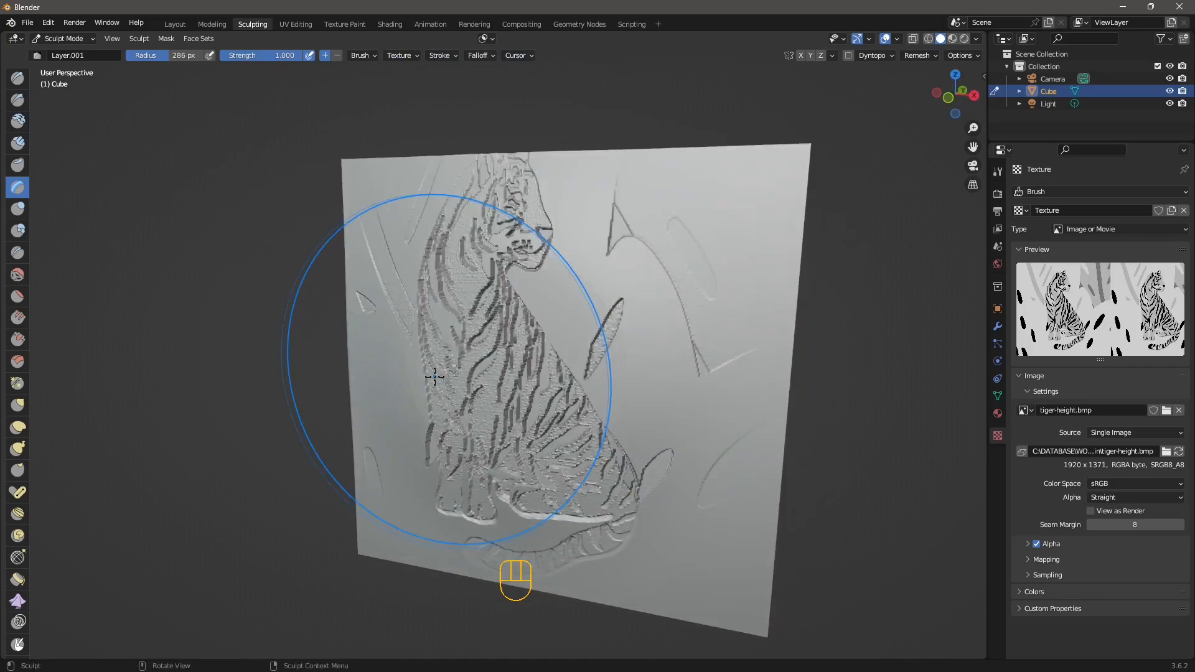